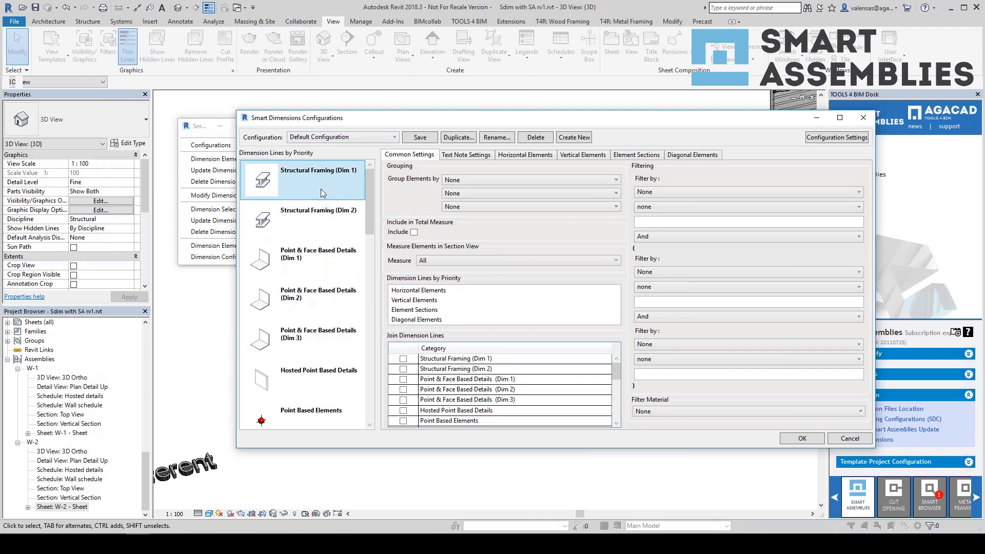
Examine the dimension settings for the structural framing and point and face based detail categories in the default Smart Dimensions configuration
scroll(314, 311, "down", 5)
left_click(313, 311)
scroll(314, 193, "up", 3)
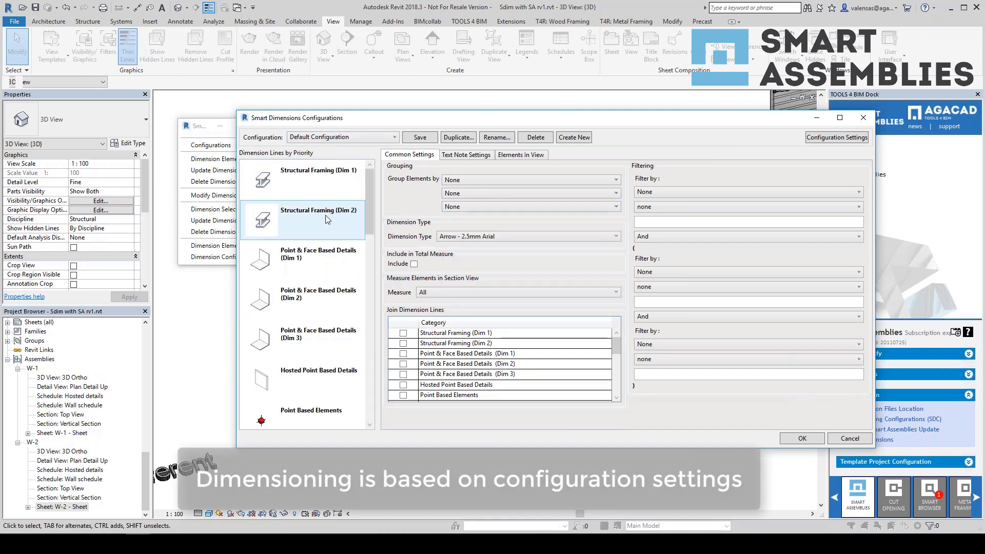
left_click(308, 259)
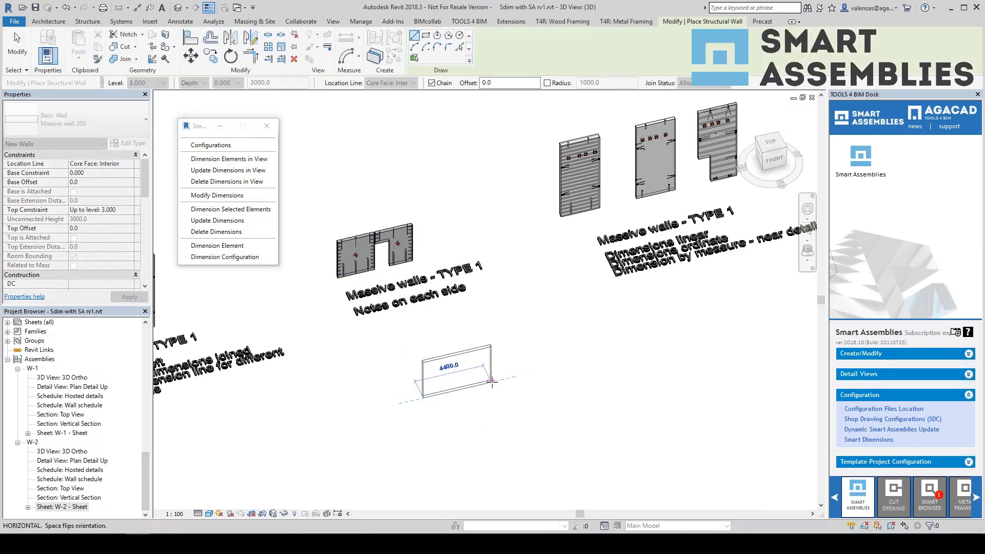
Draw a Massive wall 200 structural wall about 4600 mm long and cut a rectangular notch out of its upper corner
left_click(492, 381)
scroll(439, 347, "up", 3)
key("Escape")
key("Escape")
left_click(424, 341)
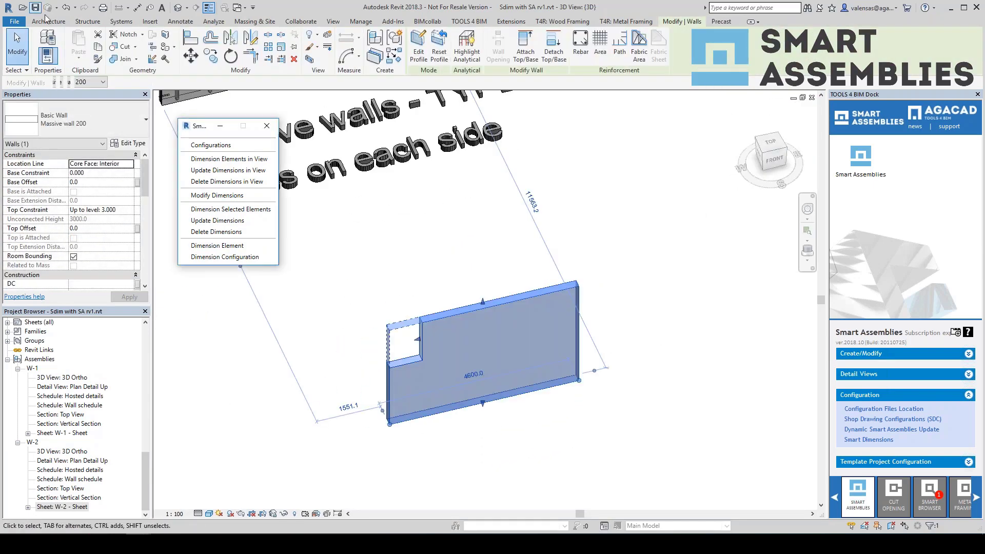
Insert a window opening in the new wall and place SBKL 200x200 connections on its faces
key("w")
key("n")
scroll(503, 378, "down", 2)
left_click(494, 367)
key("Escape")
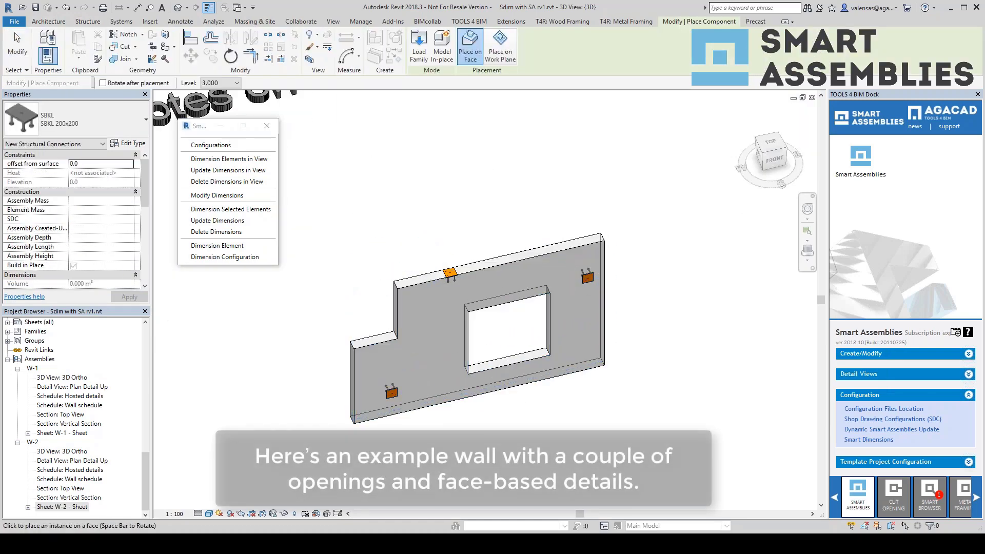
key("Escape")
scroll(606, 402, "down", 2)
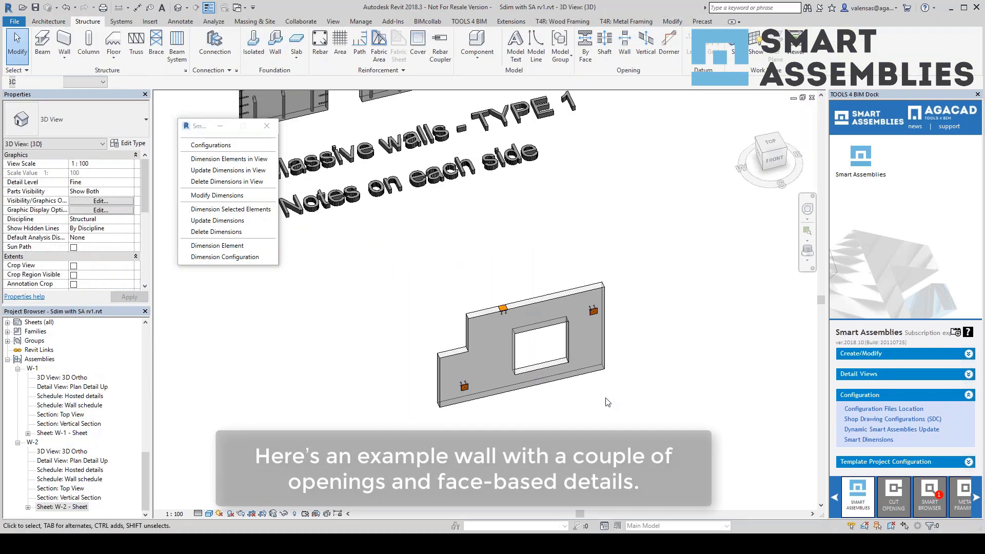
Dimension the elements in the wall's building section view using the wall details Smart Dimension configuration
left_click_drag(145, 493, 138, 387)
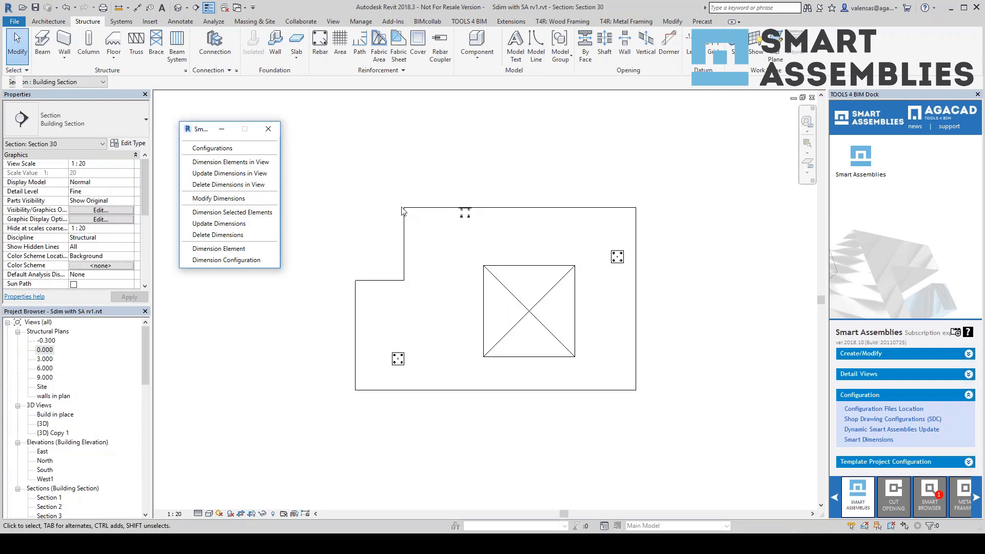
left_click(230, 161)
left_click(537, 263)
left_click(465, 294)
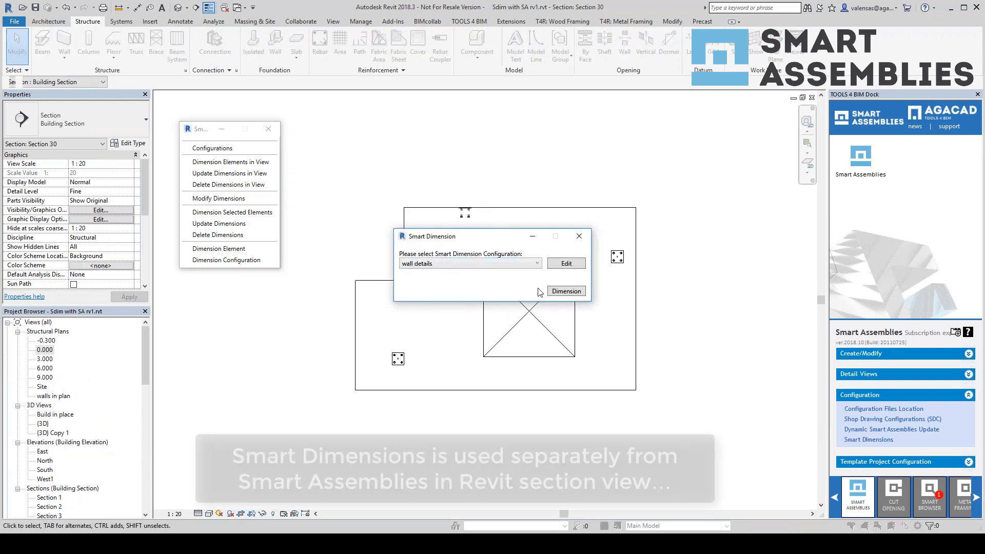
left_click(565, 291)
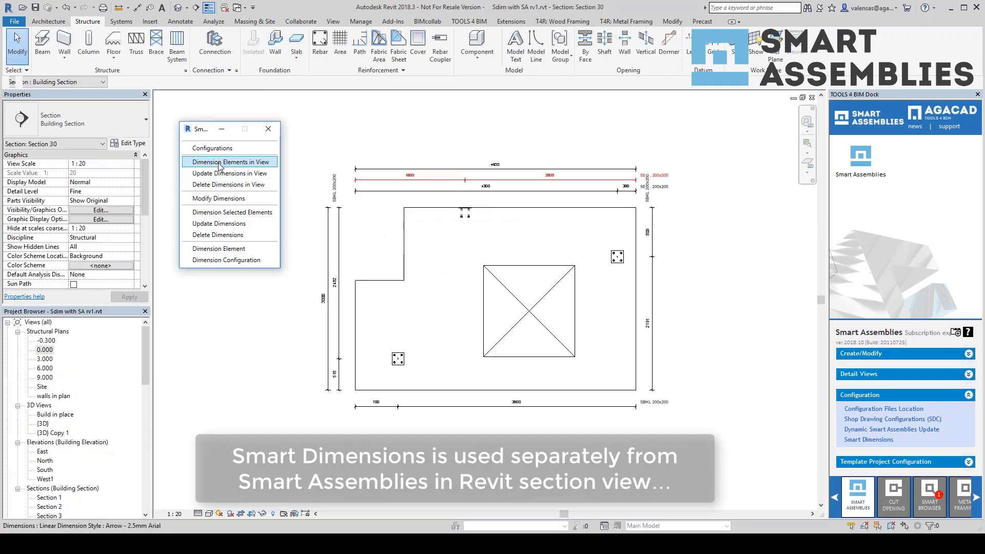
Examine the generated dimension lines and detail notes around the wall in the section view
left_click(726, 319)
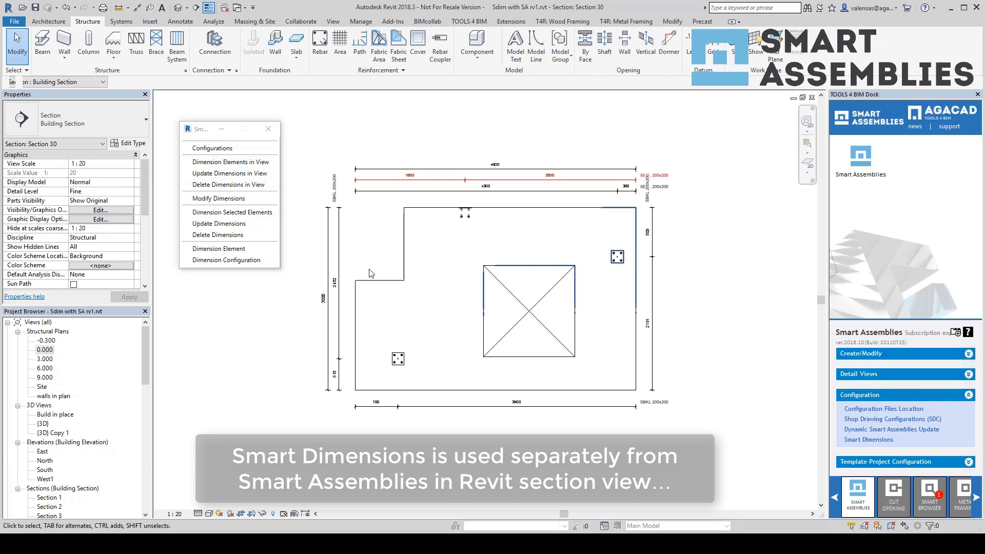
scroll(354, 252, "up", 1)
left_click(337, 314)
key("Escape")
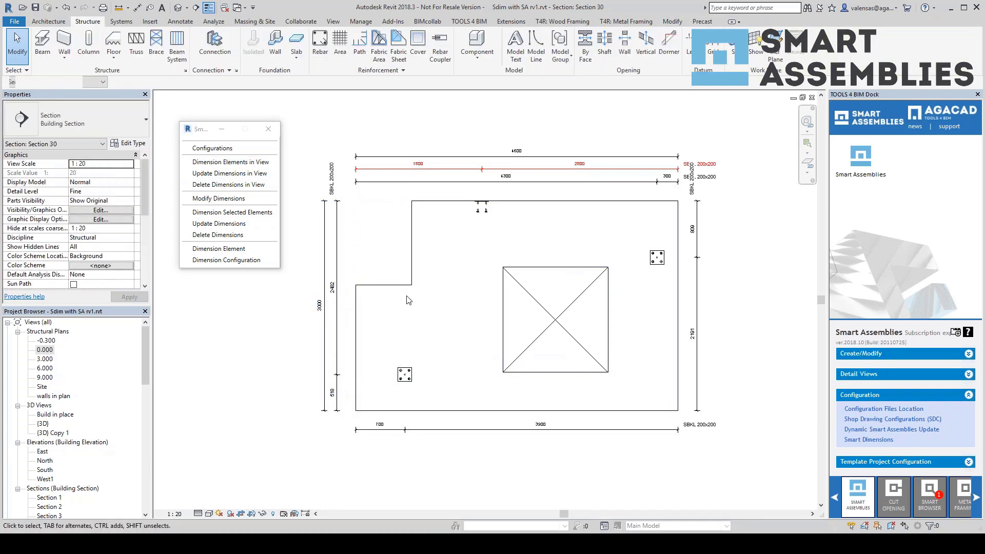
left_click(435, 298)
left_click(742, 342)
scroll(717, 351, "down", 1)
middle_click_drag(717, 351, 663, 306)
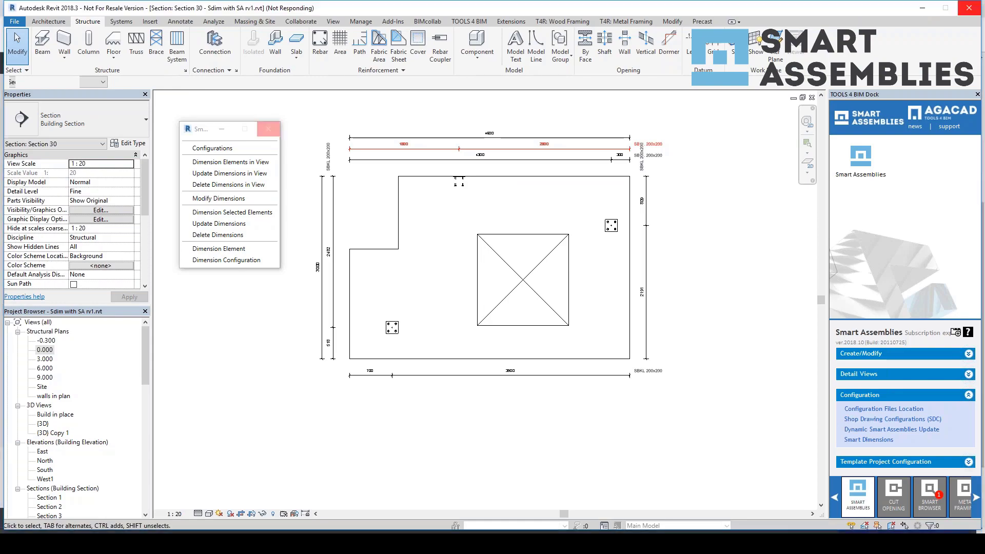
Switch to the Shop Drawing Configurations window and duplicate the Example Shop configuration as webinar
left_click(137, 543)
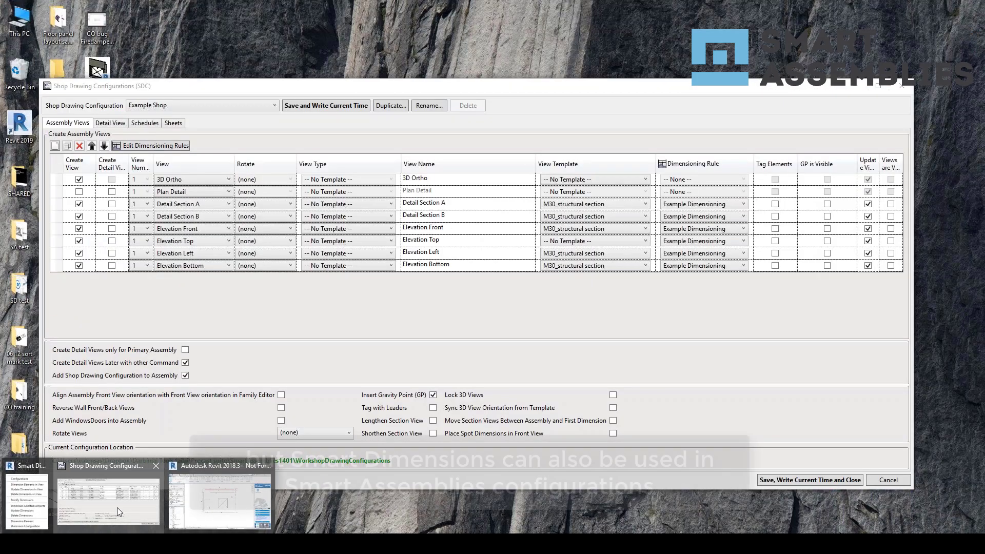
left_click(117, 507)
left_click(213, 105)
left_click(172, 125)
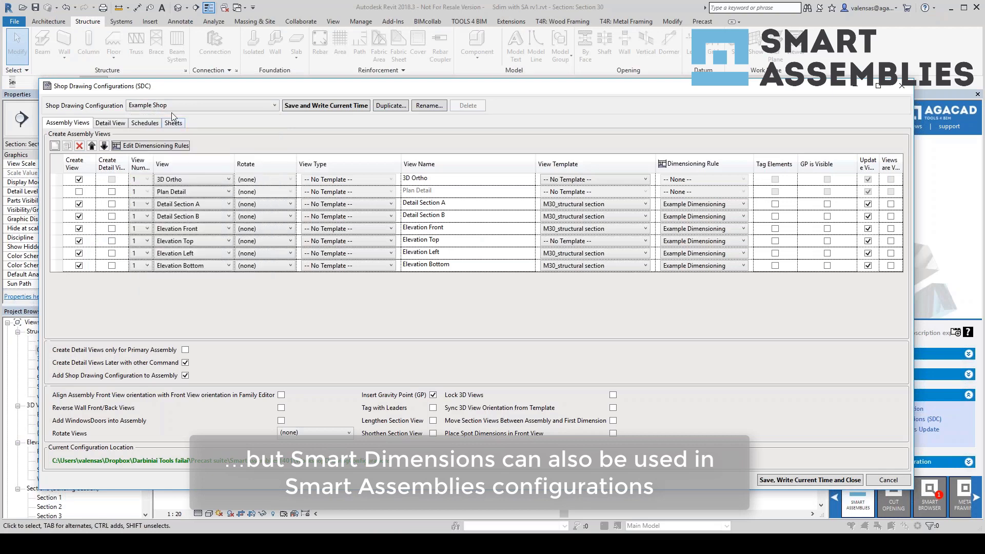
left_click(398, 108)
left_click_drag(440, 290, 341, 294)
type("SA")
key("BackSpace")
key("BackSpace")
type("sdim sa")
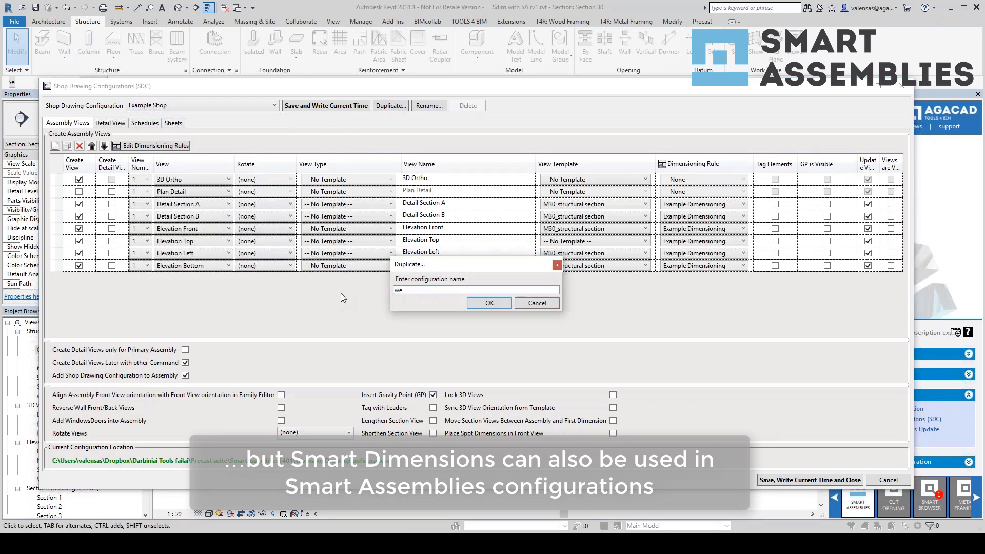
key("Return")
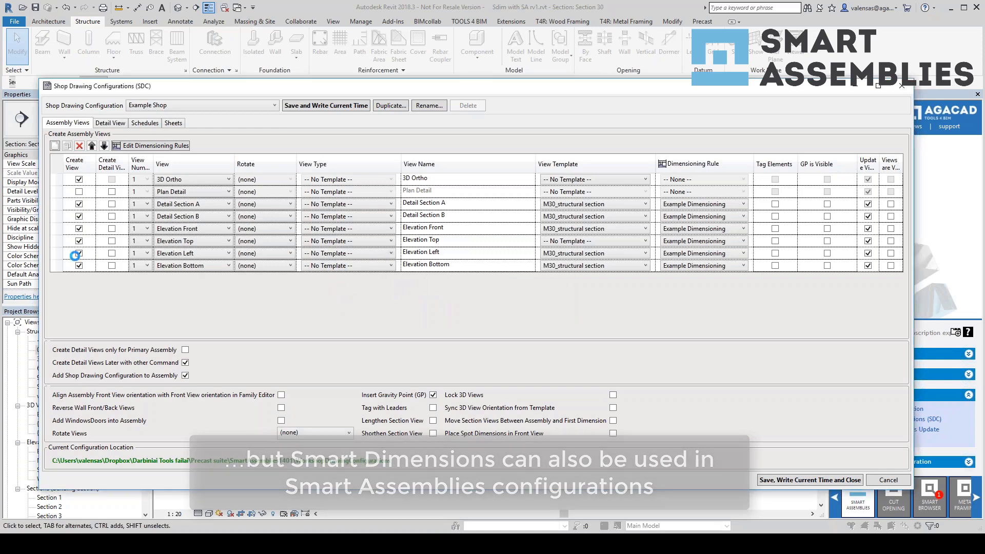
Exclude Elevation Top, Elevation Bottom, Elevation Left, Detail Section A and Detail Section B from the views that are created
left_click(79, 241)
left_click(79, 265)
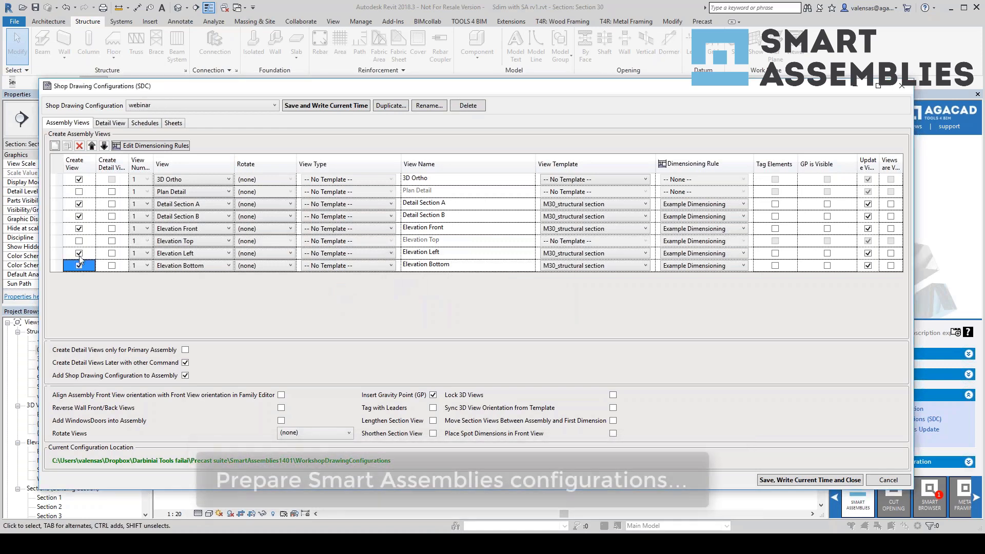
left_click(79, 253)
left_click(79, 216)
left_click(79, 204)
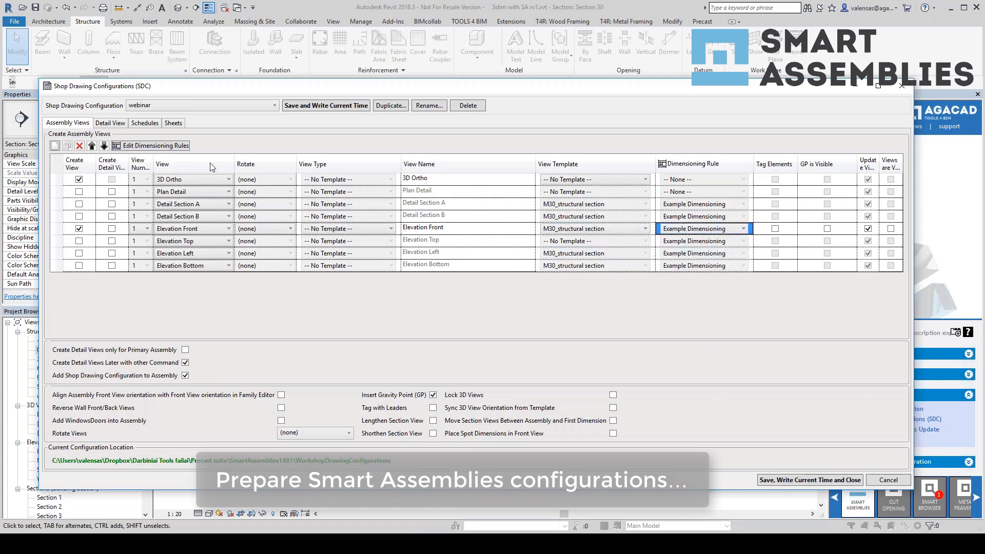
Duplicate the Example Dimensioning rule under the name SA with Sdim
left_click(153, 146)
left_click(343, 77)
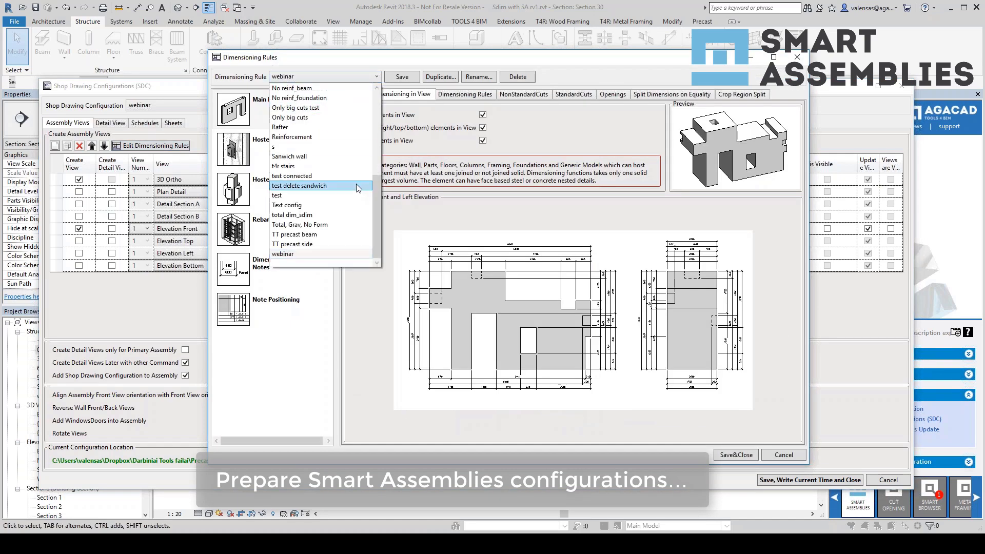
scroll(318, 190, "up", 3)
left_click(314, 108)
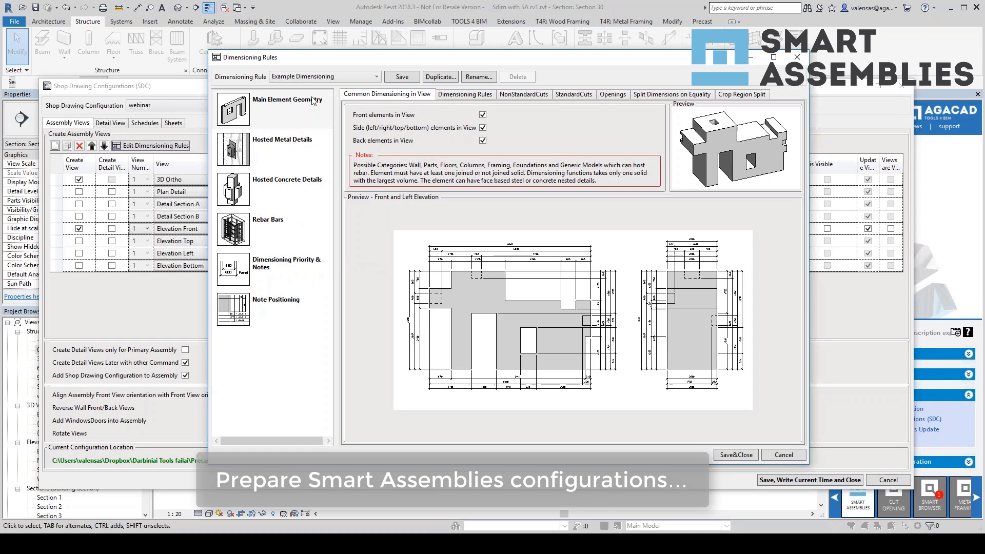
left_click(442, 77)
type("SA with Sdim")
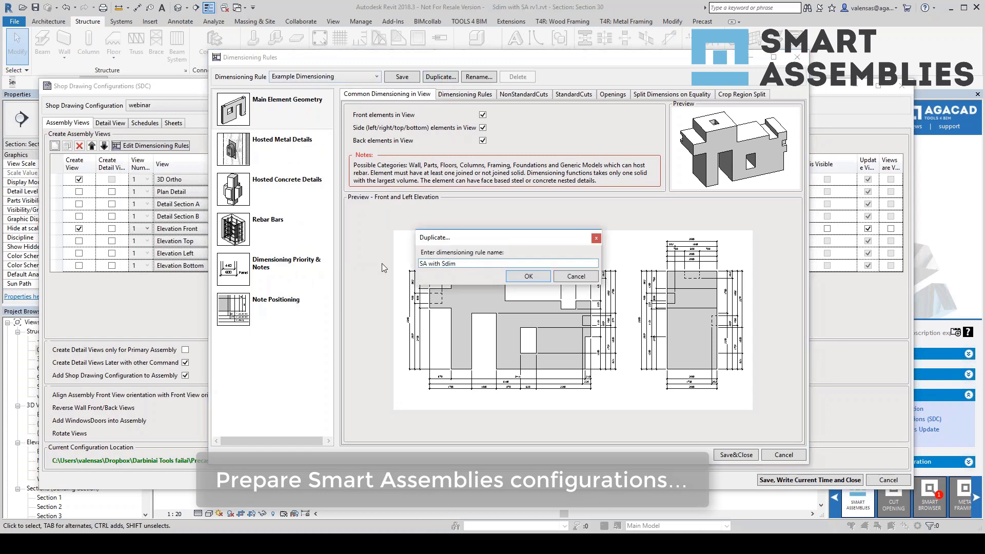
key("Return")
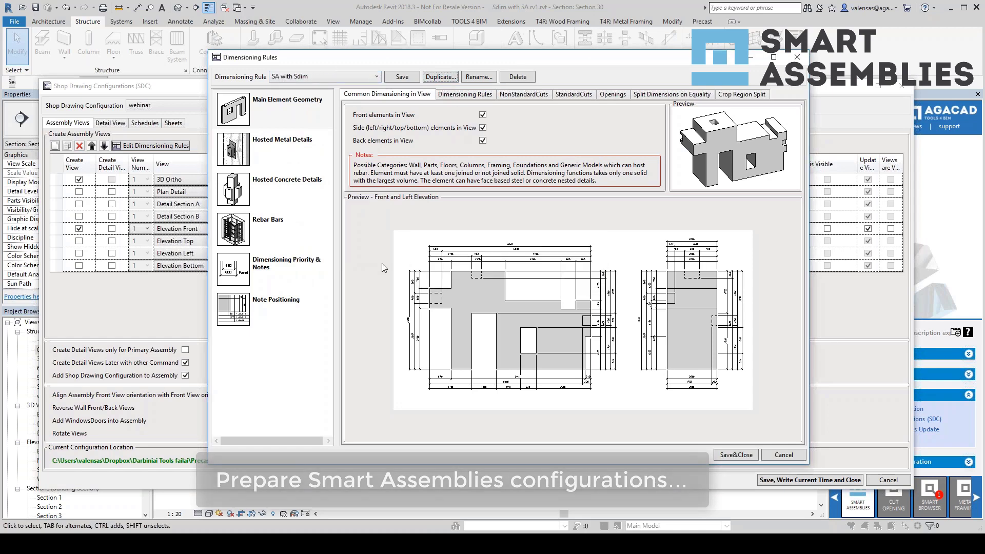
Enable the Smart Dimensions configuration for hosted metal details and choose wall details for it
left_click(285, 146)
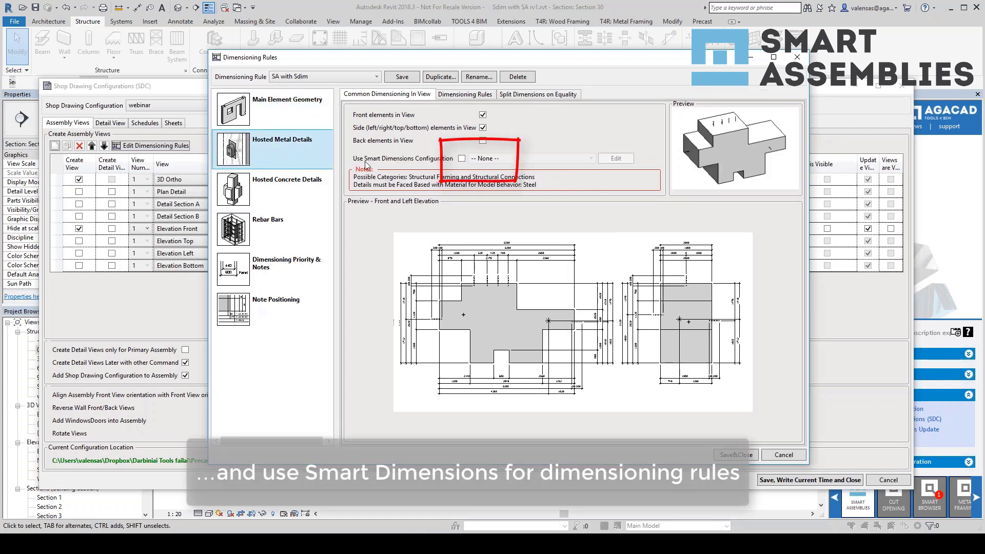
left_click(462, 158)
left_click(480, 159)
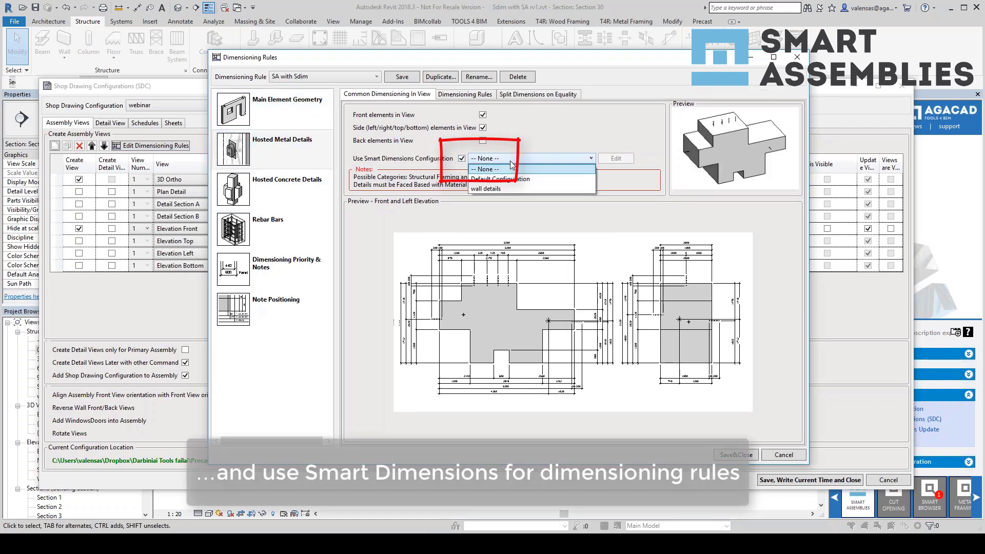
left_click(496, 190)
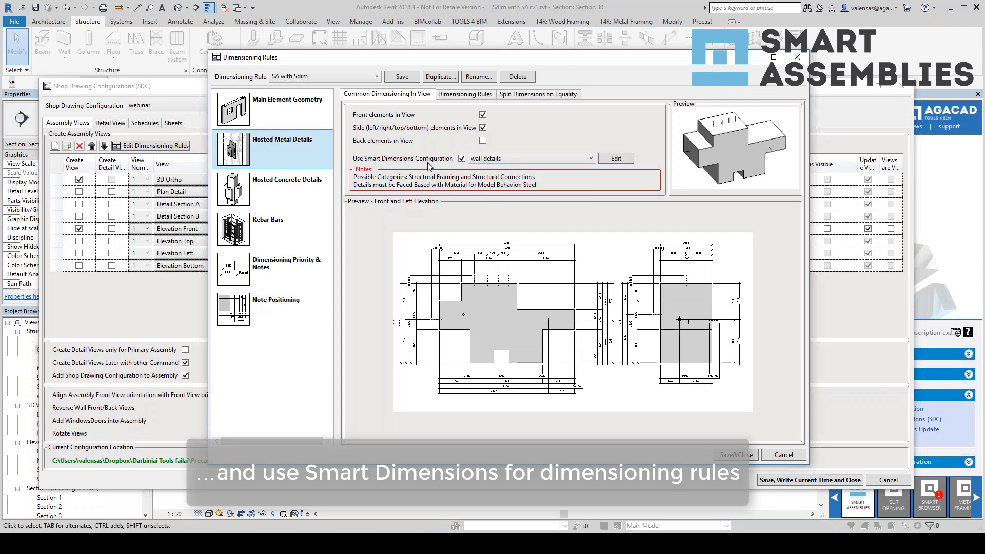
Review the wall details Smart Dimensions configuration and its horizontal and vertical total dimension settings
left_click(615, 159)
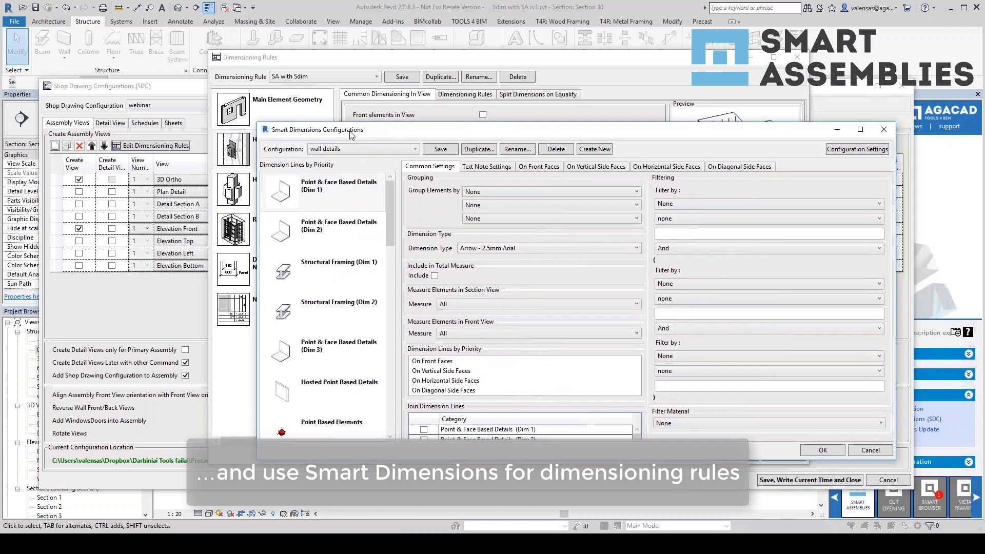
left_click(857, 149)
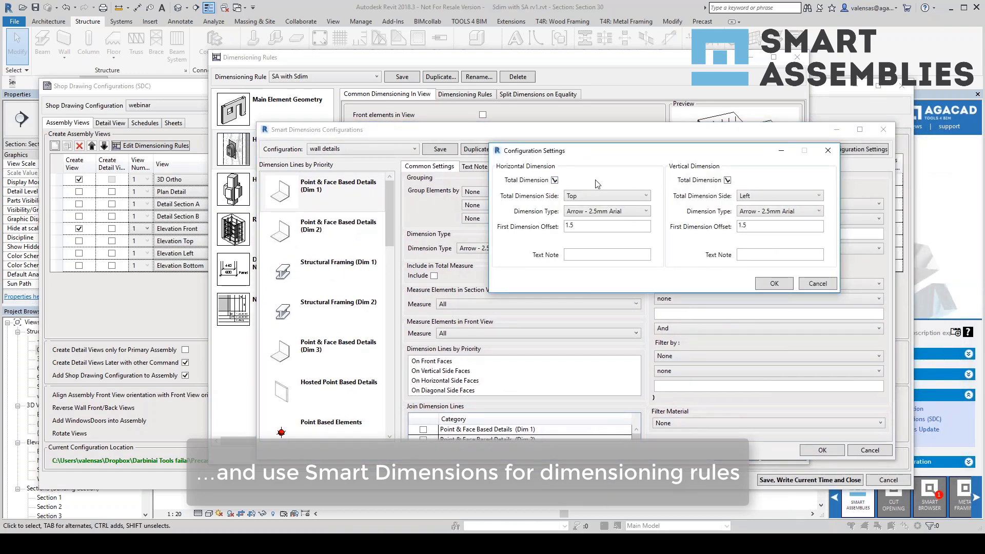
left_click(815, 283)
left_click(883, 130)
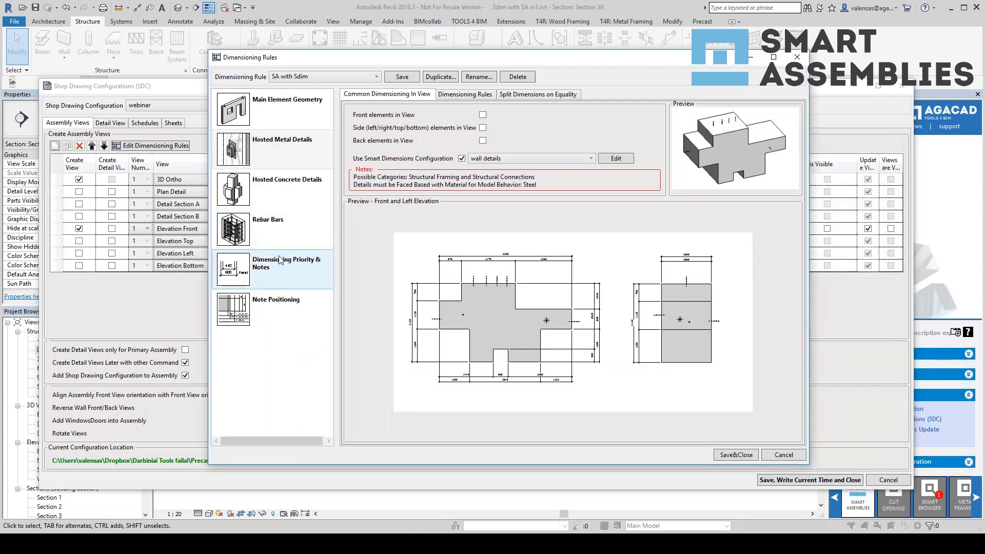
Try placing notes on dimension lines at all four sides, and switch note positioning back to connected dimension lines
left_click(279, 316)
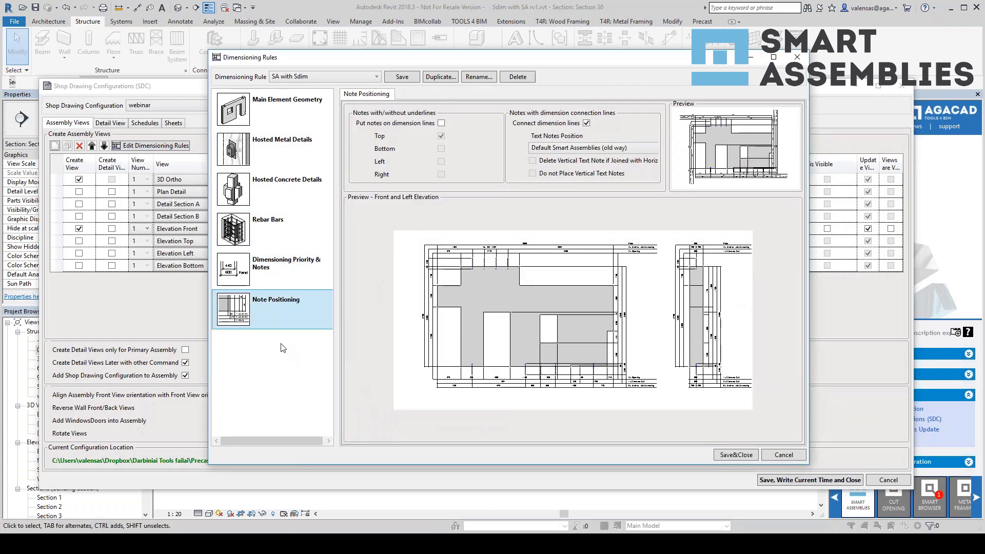
left_click(441, 124)
left_click(441, 148)
left_click(441, 161)
left_click(441, 175)
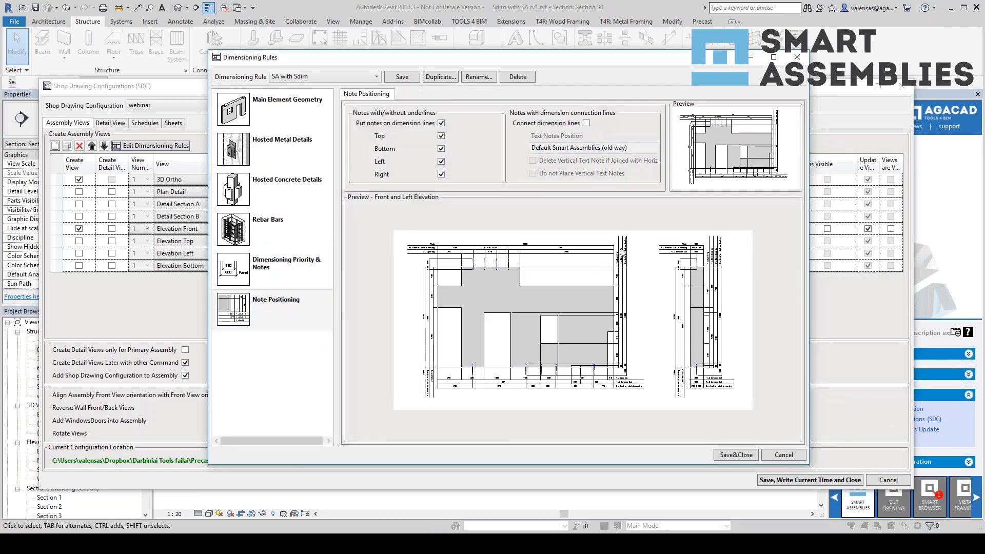
left_click(586, 124)
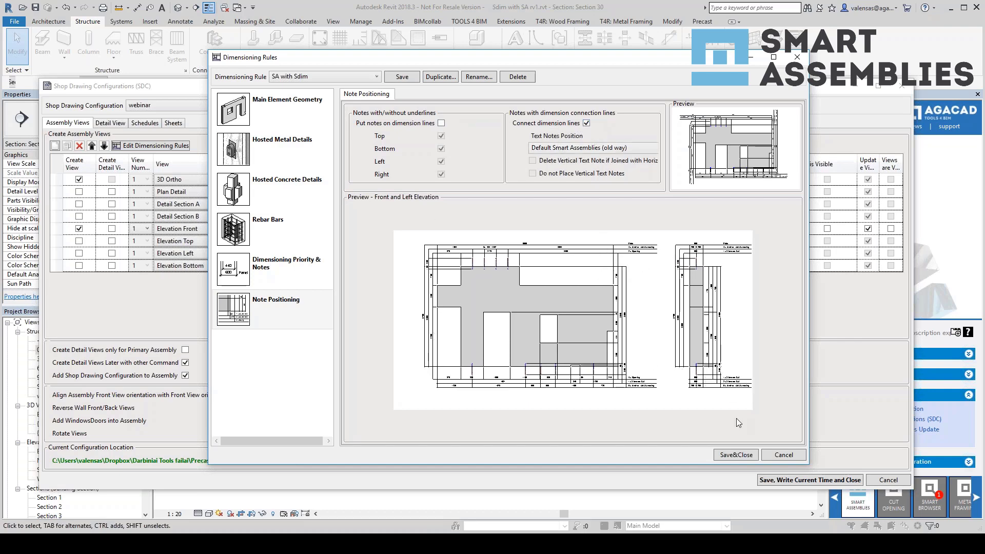
Save the SA with Sdim rule, assign it to the Elevation Front view, and save and close the shop drawing configuration
left_click(736, 455)
left_click(728, 229)
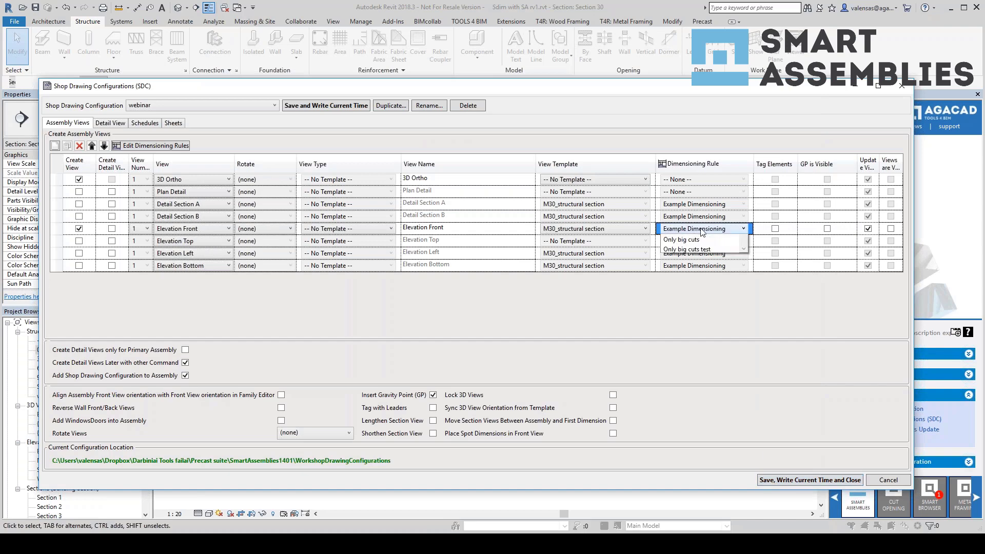
scroll(741, 345, "down", 5)
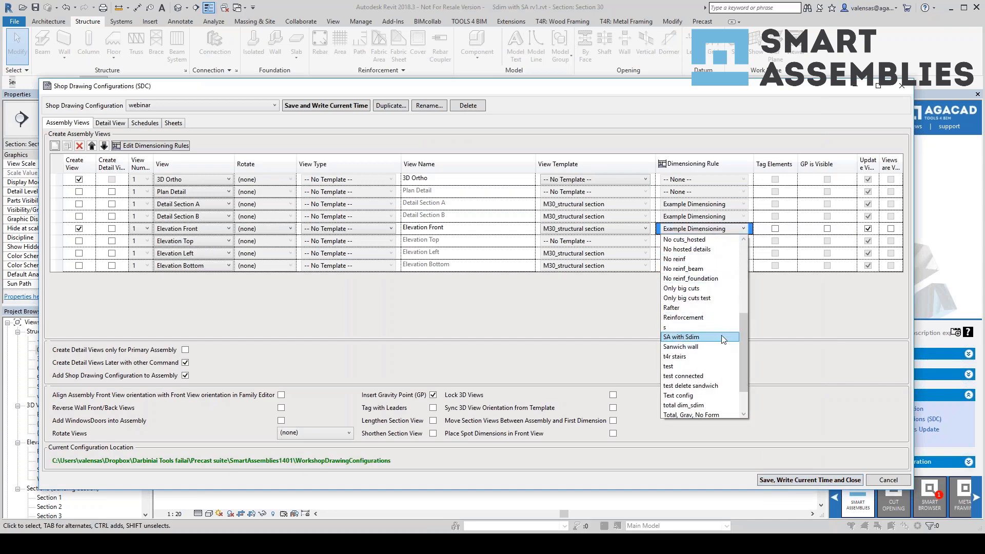
left_click(738, 339)
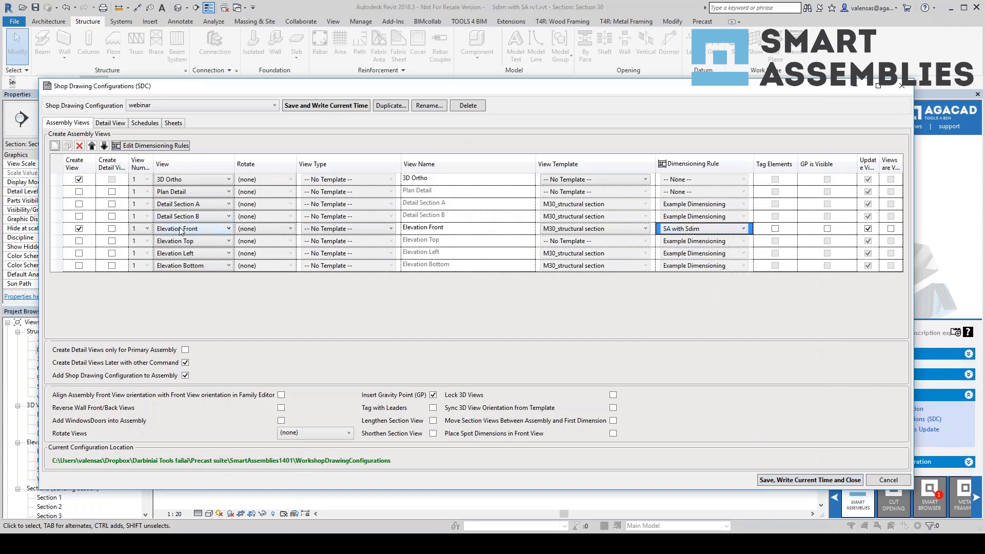
left_click(851, 480)
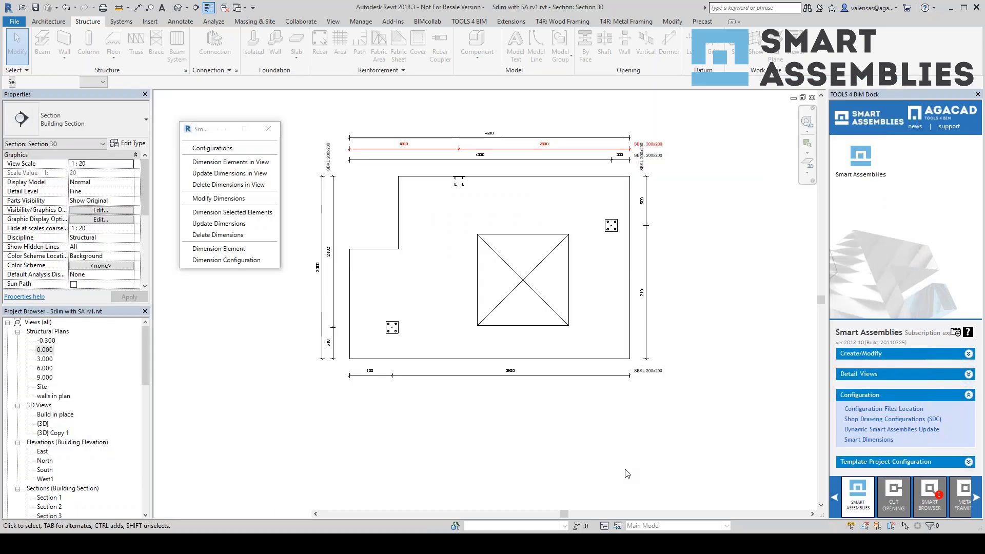
Create an assembly from the dimensioned wall in the section view and close the creation report
left_click(521, 360)
left_click(866, 355)
left_click(867, 297)
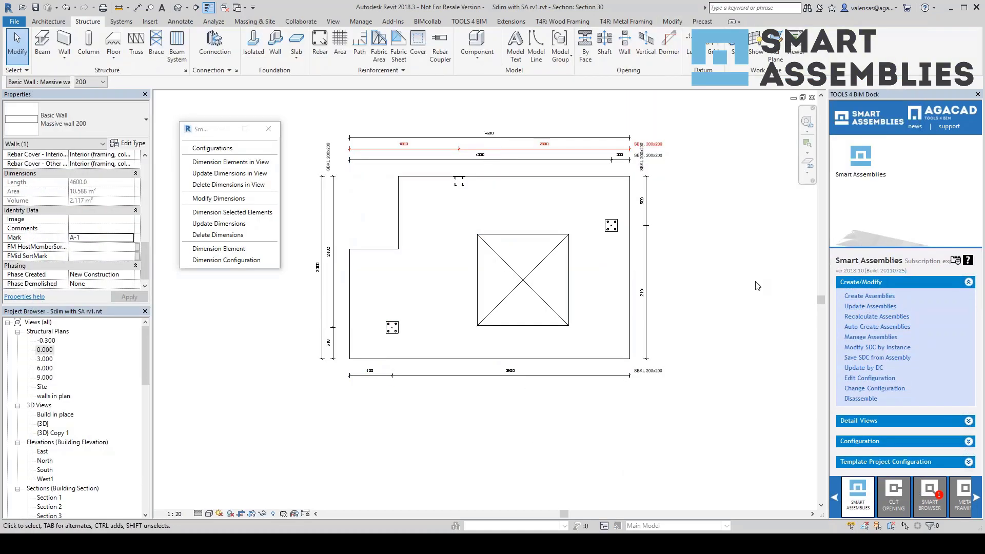
left_click(546, 318)
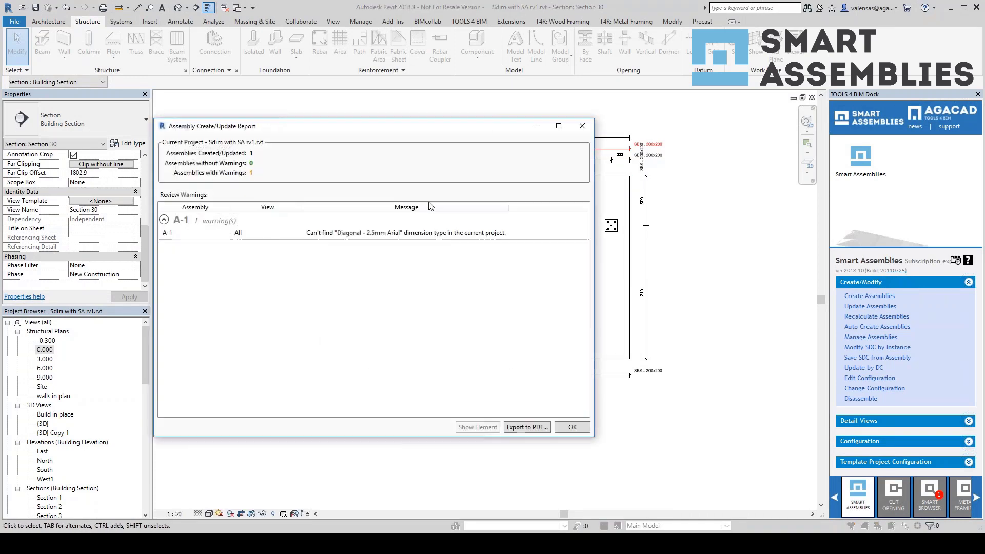
left_click(572, 427)
Open the A-1 assembly's Elevation Front detail view and examine its dimension lines and notes
left_click_drag(145, 357, 150, 512)
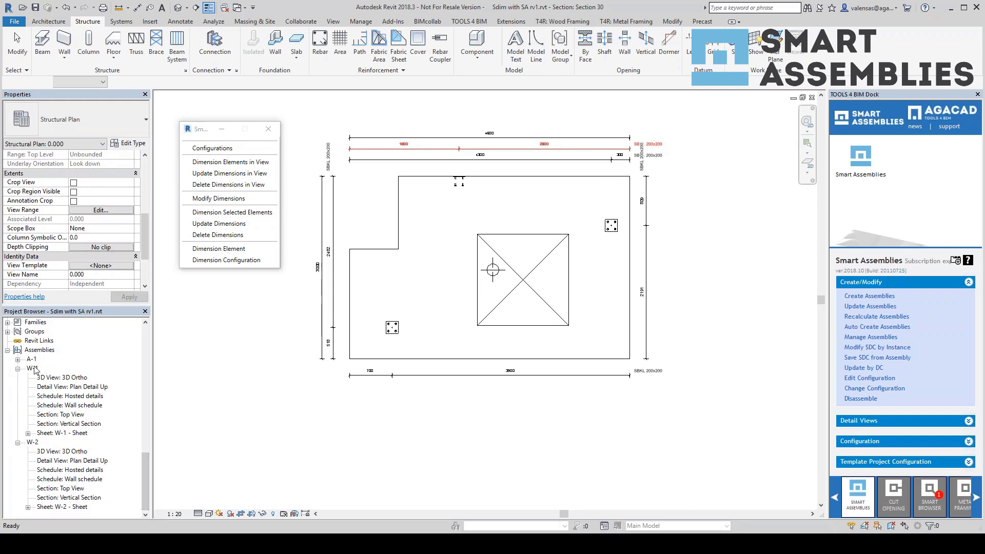
left_click(34, 350)
double_click(32, 360)
double_click(83, 377)
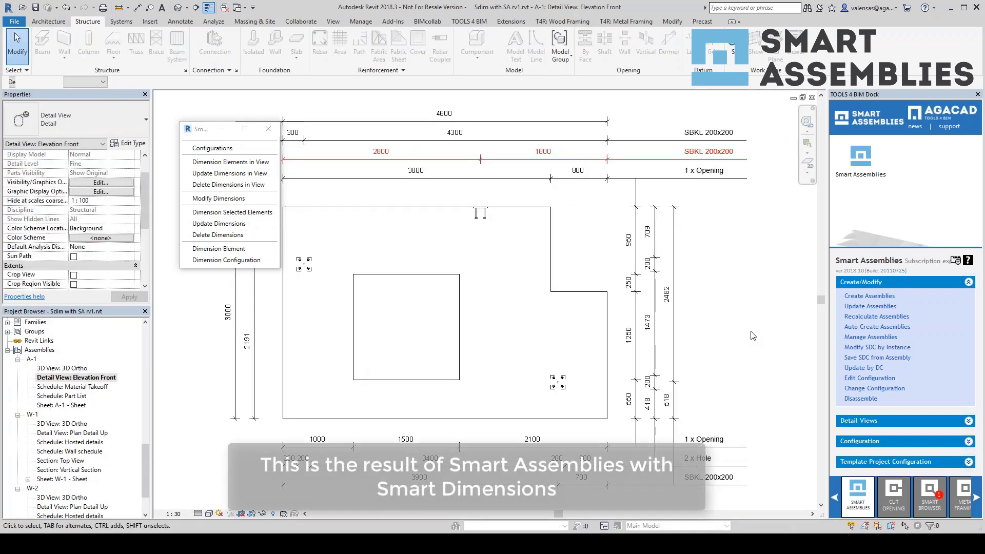
scroll(751, 336, "down", 2)
scroll(738, 342, "up", 1)
left_click(683, 187)
scroll(704, 349, "down", 1)
left_click(321, 378)
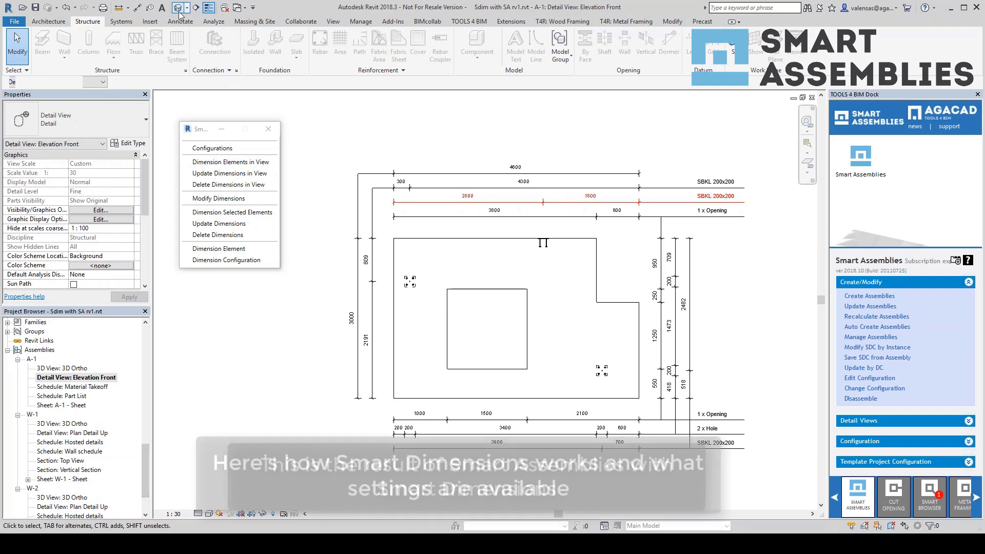
Open the default 3D view and copy the A-1 wall assembly to one side
left_click(177, 7)
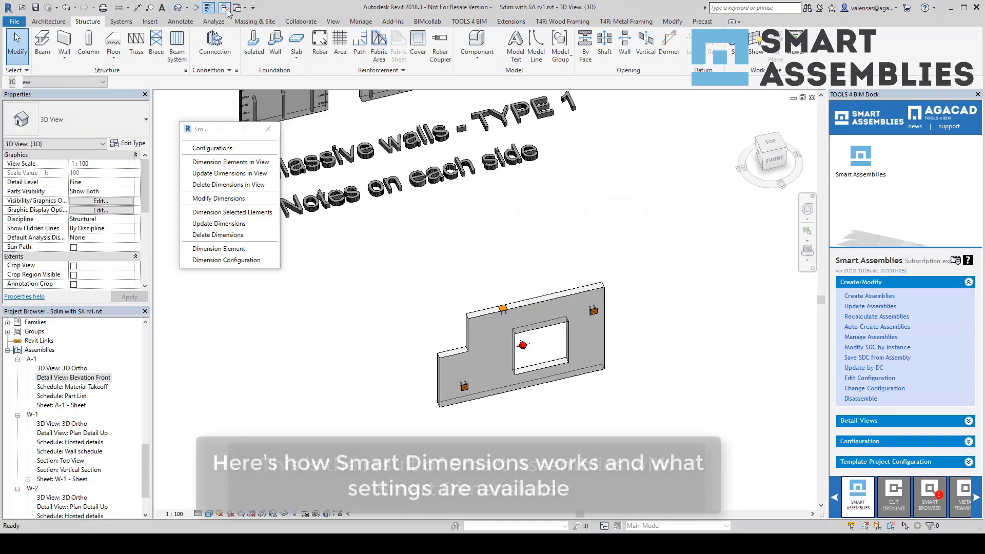
left_click(392, 336)
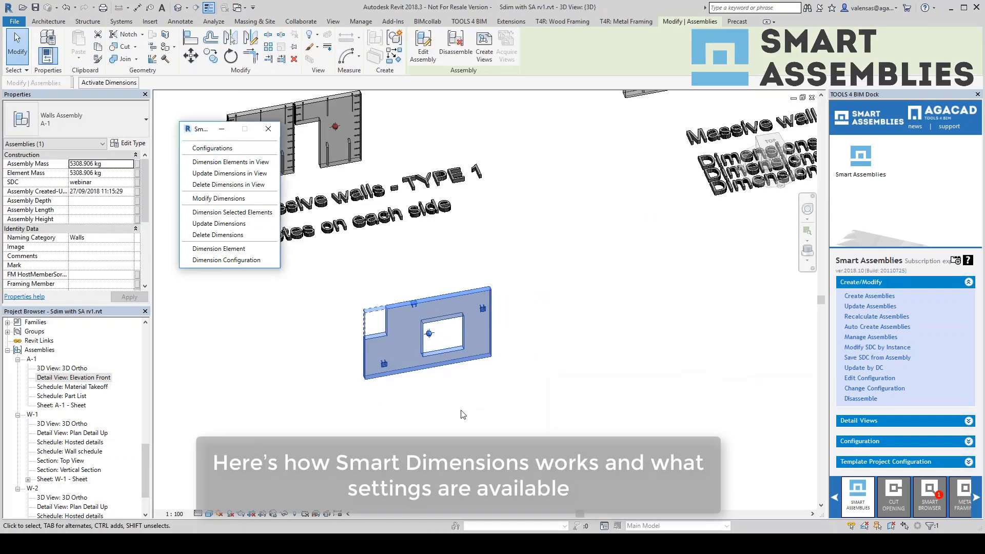
left_click(211, 55)
left_click(428, 368)
left_click(614, 347)
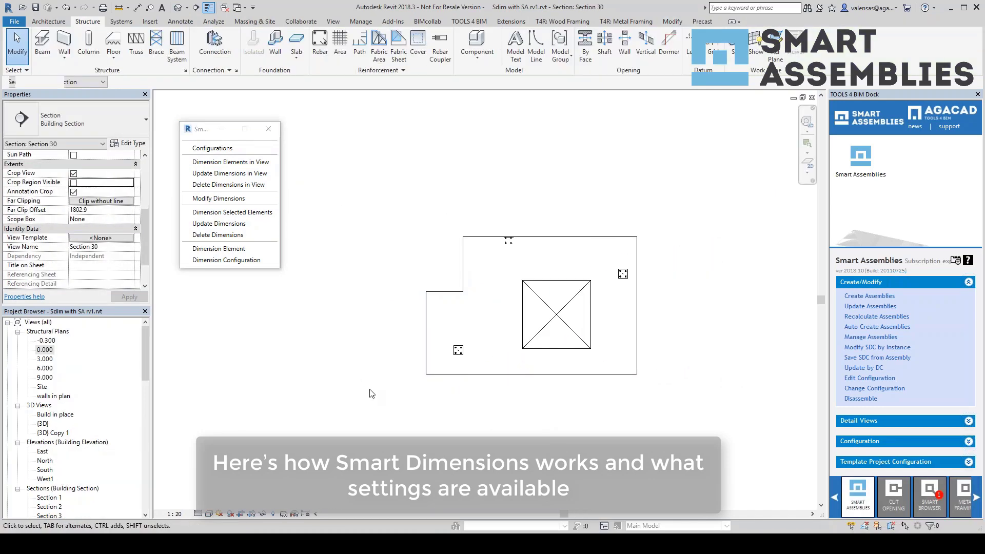
In the Section 30 view, create a new Smart Dimensions configuration and rename it webinar
scroll(665, 399, "up", 1)
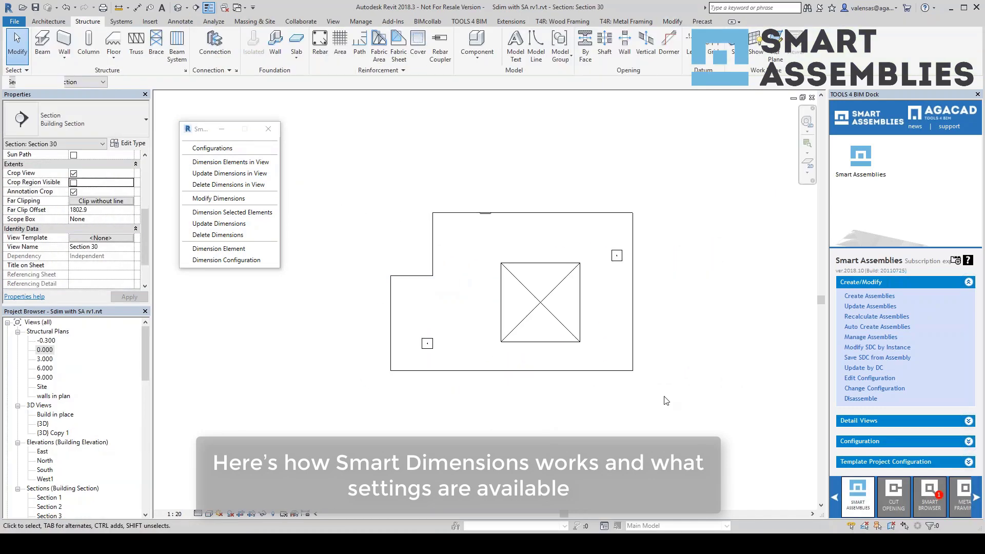
left_click(222, 150)
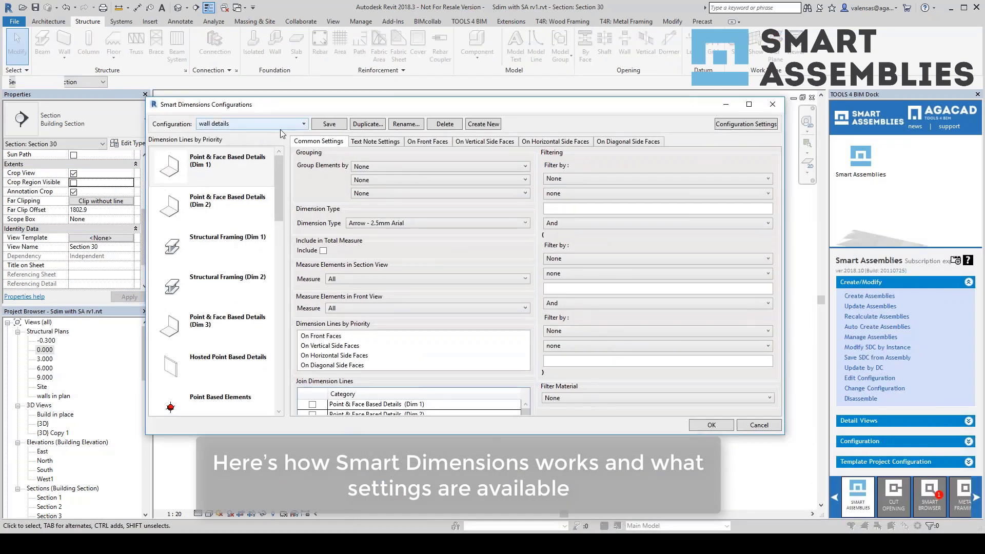
left_click(280, 126)
left_click(201, 133)
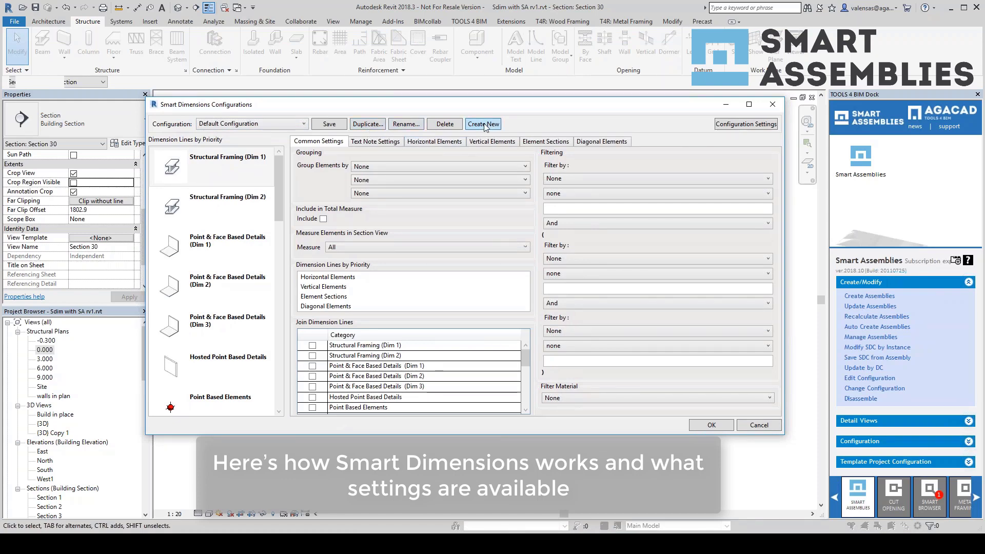
left_click(405, 125)
type("webinar")
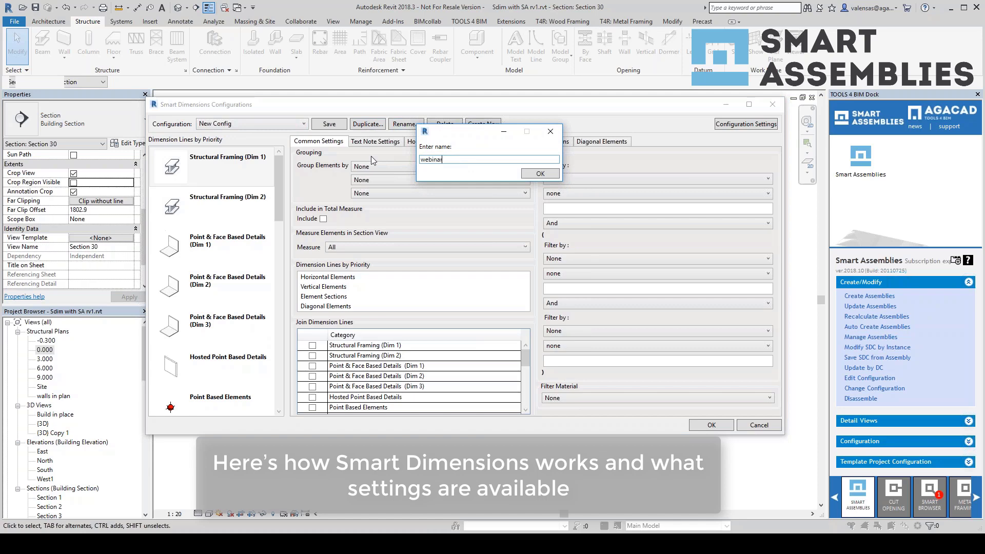
left_click(538, 174)
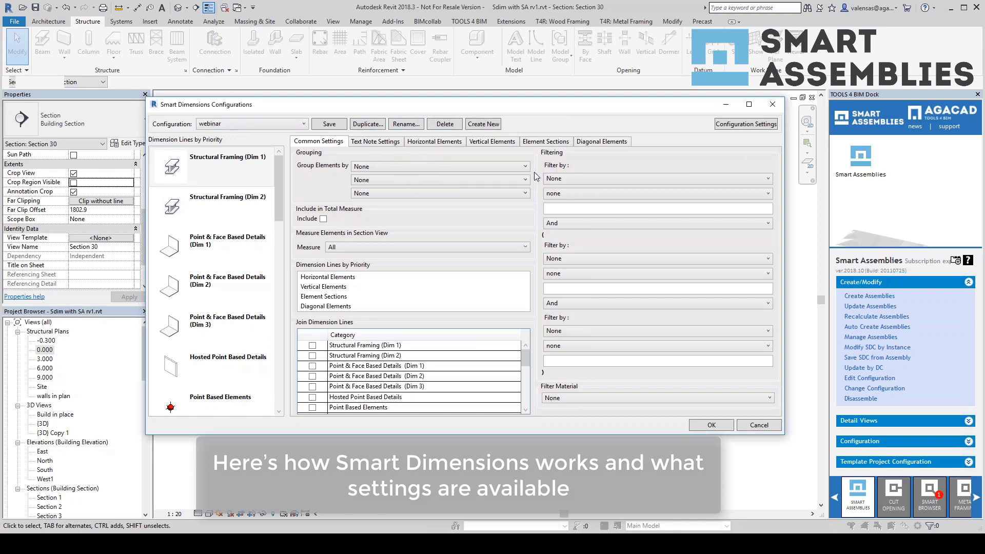
Move Point & Face Based Details (Dim 1) to first and Walls to second in the dimension line priority
left_click(225, 272)
left_click_drag(227, 279, 246, 190)
scroll(247, 350, "down", 1)
left_click_drag(232, 356, 231, 231)
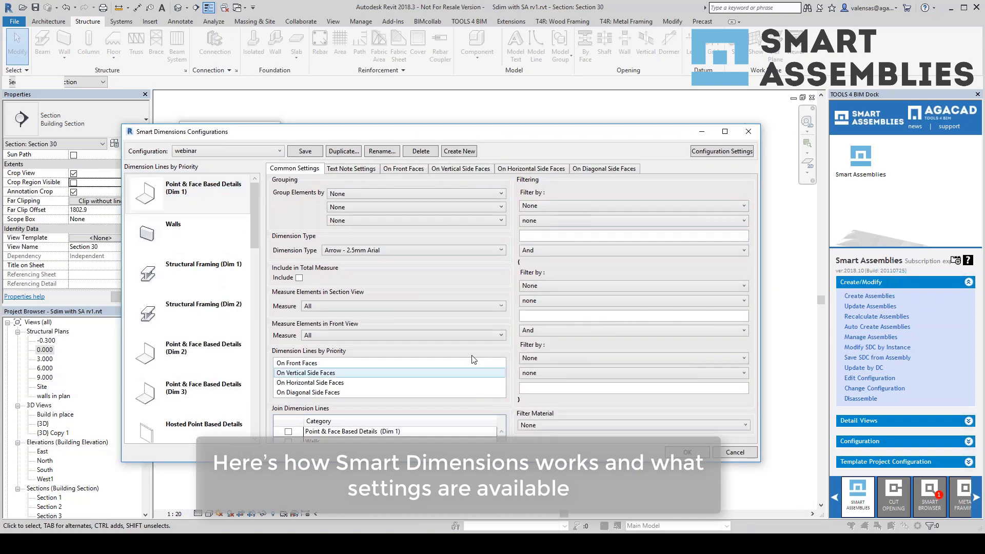
left_click_drag(490, 461, 492, 491)
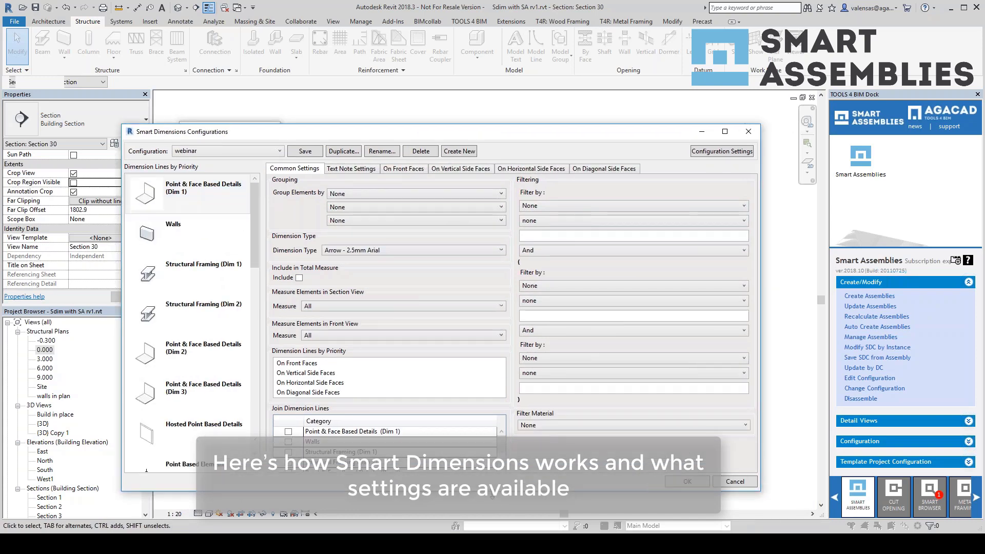
Add Text Note to the dimension text note formula for Point & Face Based Details (Dim 1) and review the face settings
left_click(352, 170)
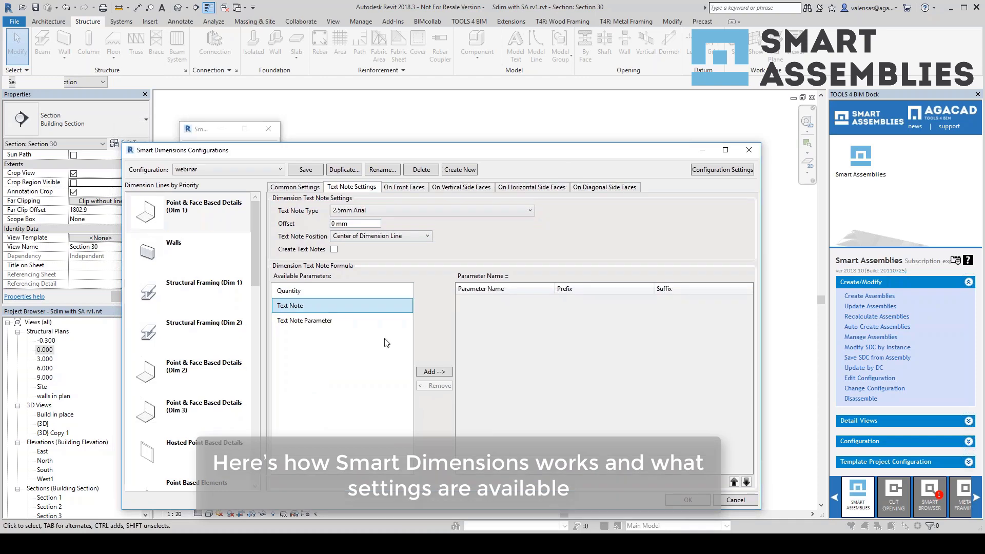
left_click_drag(295, 306, 545, 304)
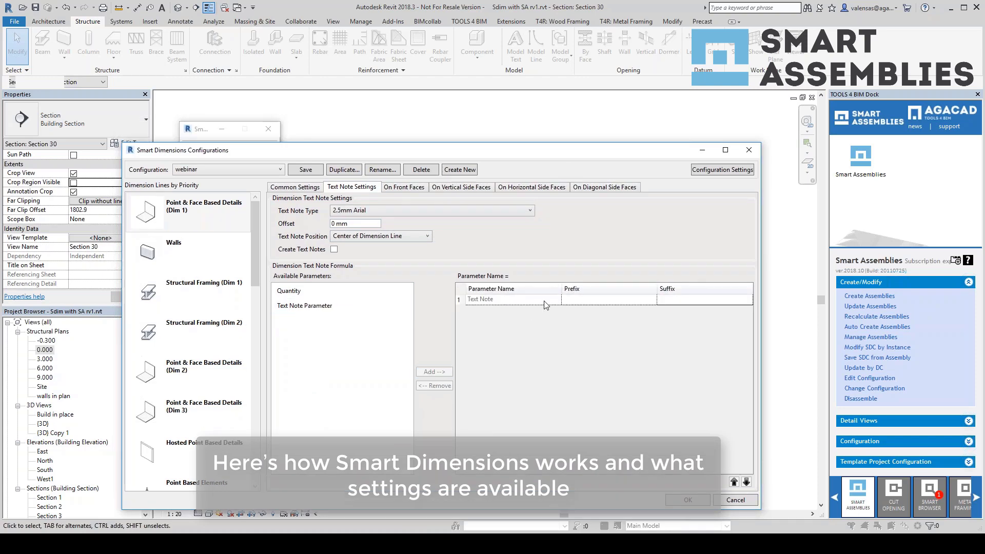
left_click(400, 189)
key("Right")
key("Right")
key("Right")
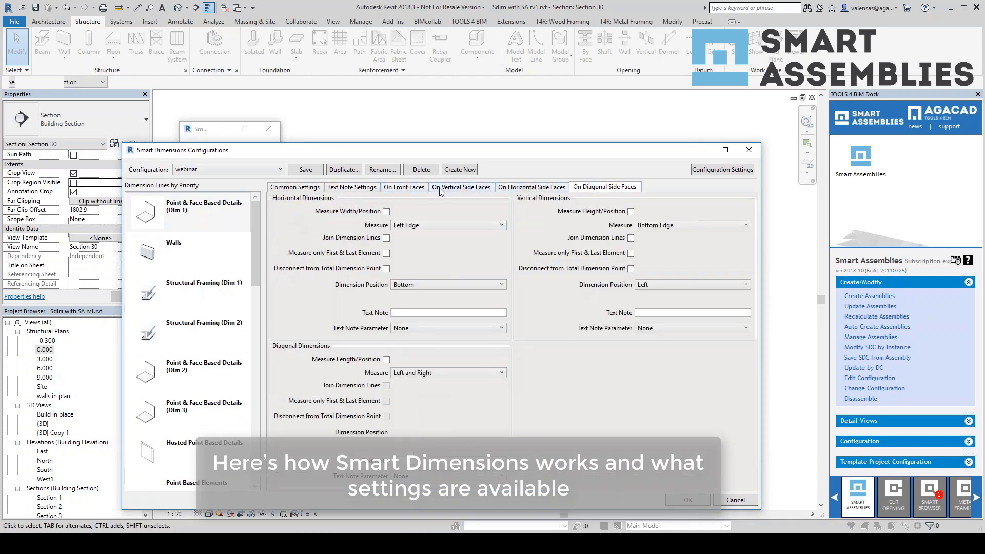
Enable horizontal width/position measuring on front faces at the Location Point, and save the webinar configuration
left_click(407, 188)
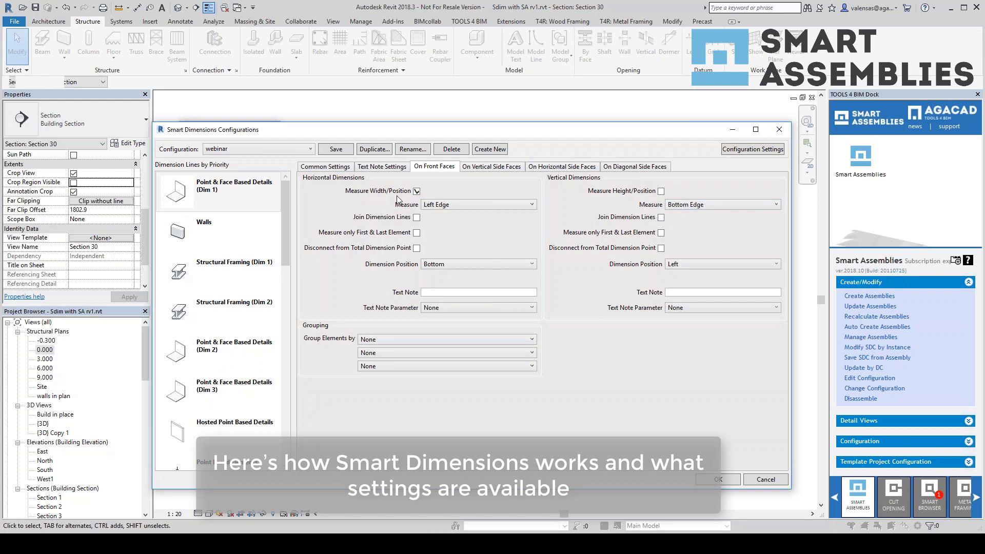
left_click(466, 205)
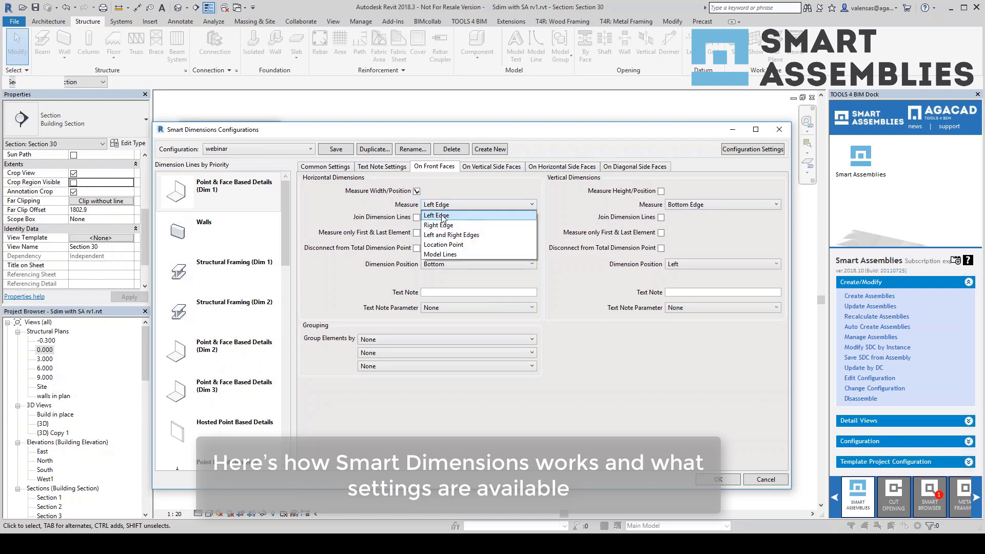
left_click(448, 244)
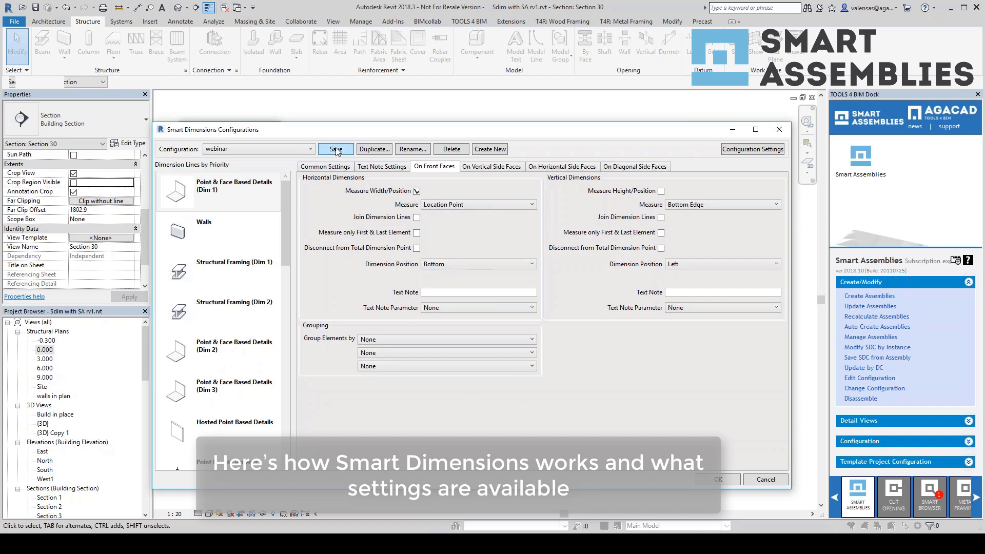
left_click(718, 479)
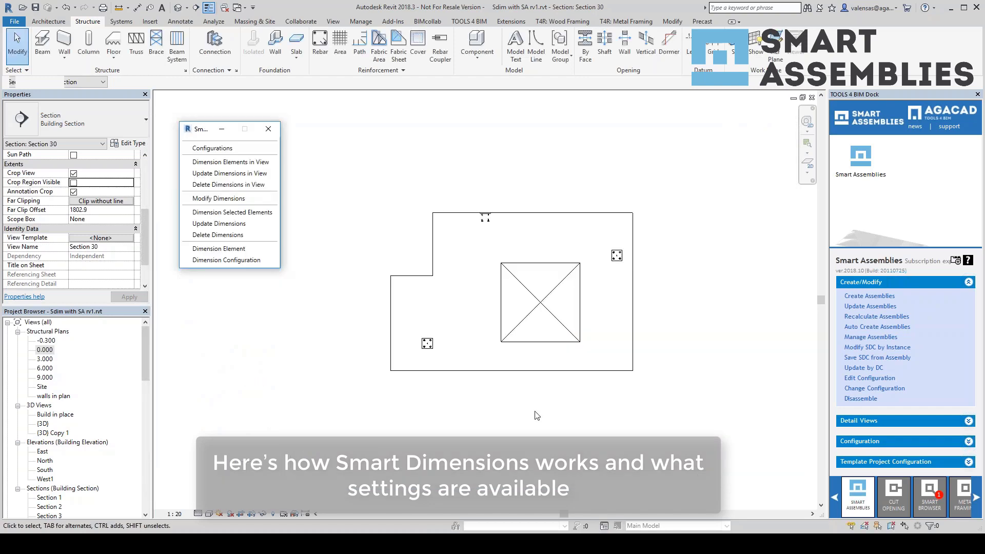
Dimension the elements in the view with the webinar configuration, and extend the lower detail dimension to the wall's edge
left_click(222, 162)
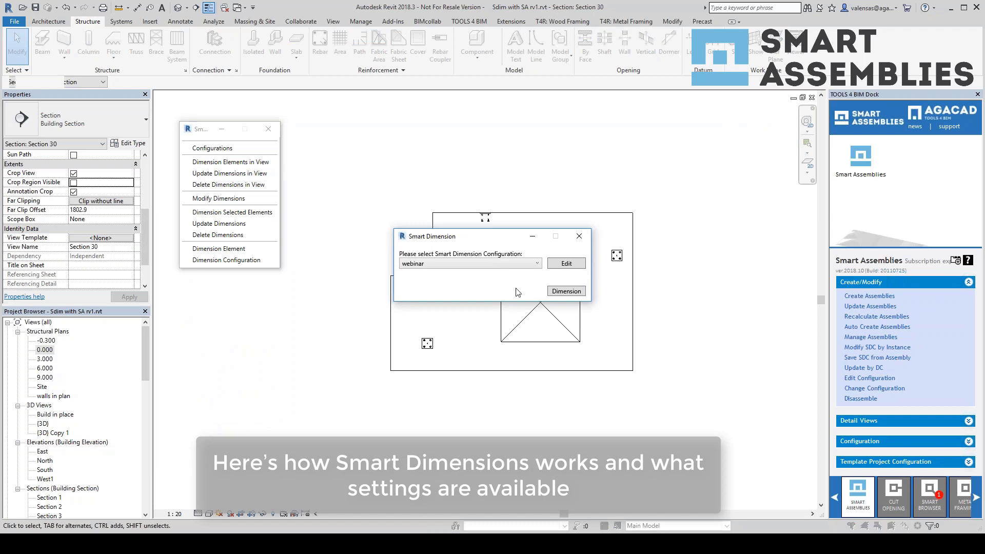
left_click(560, 292)
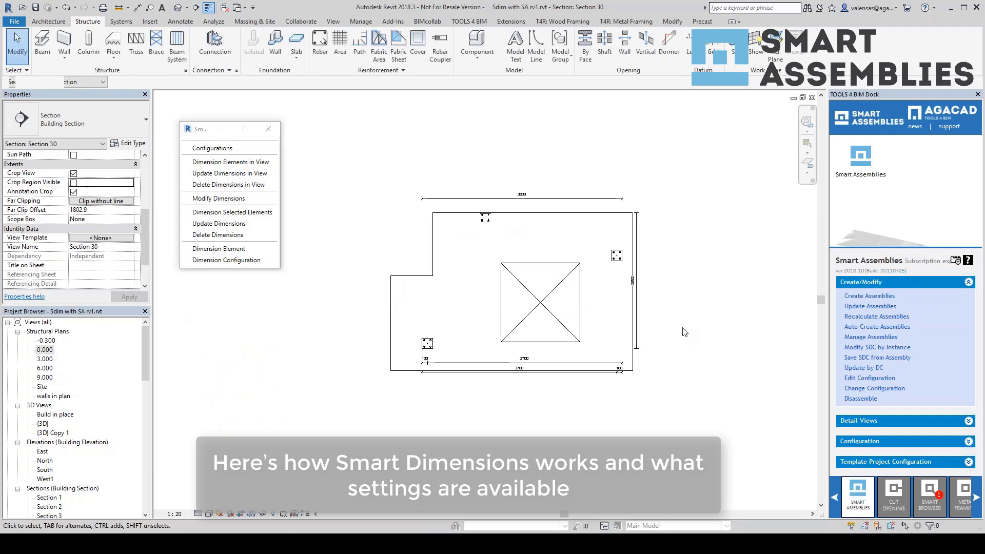
scroll(671, 357, "up", 1)
left_click(601, 149)
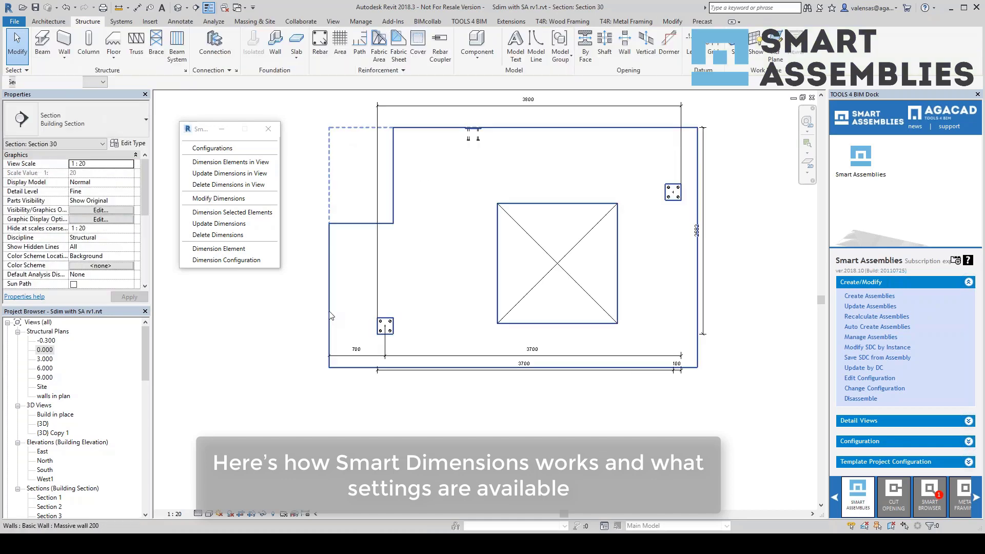
left_click(330, 311)
left_click(465, 231)
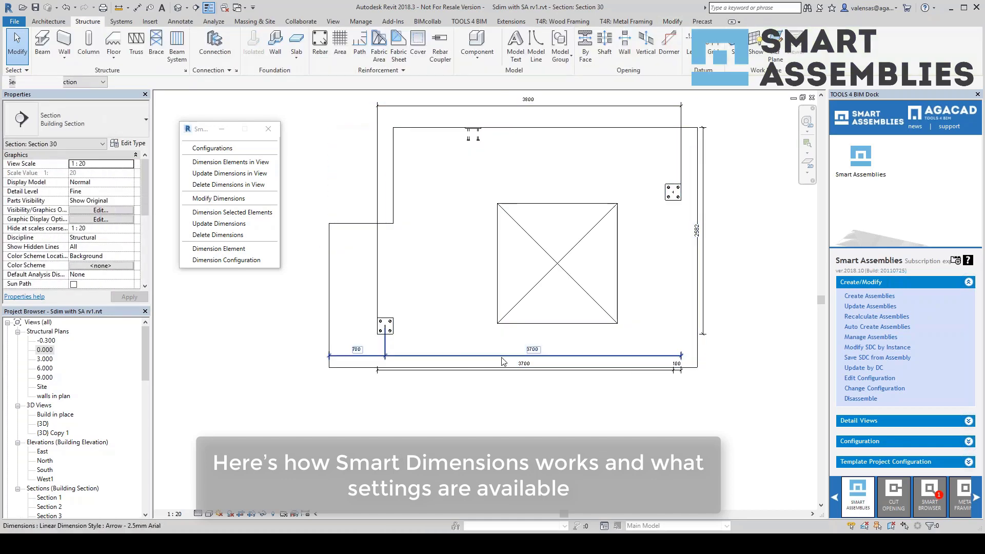
Include Walls in the total measure of the webinar configuration and update the dimensions in the view
left_click(212, 148)
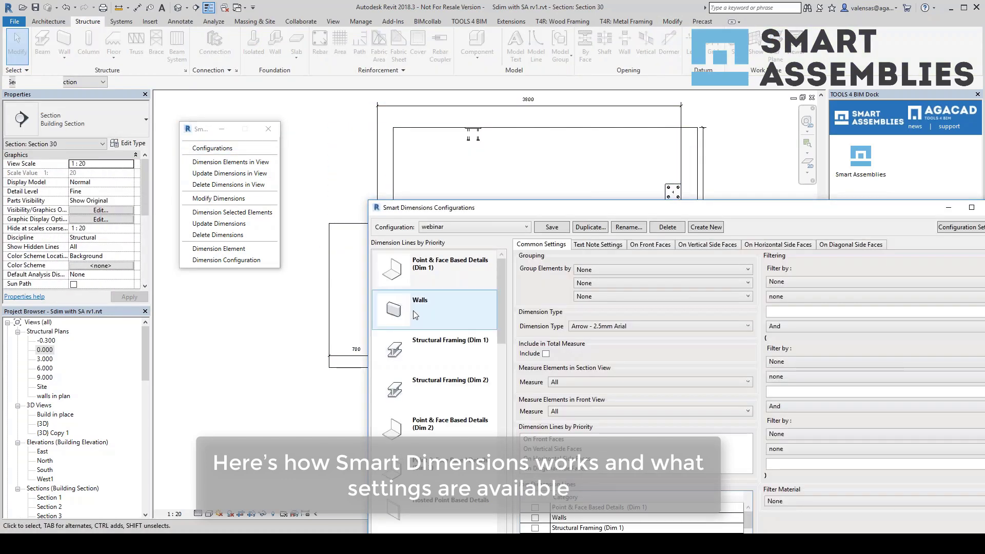
left_click(465, 291)
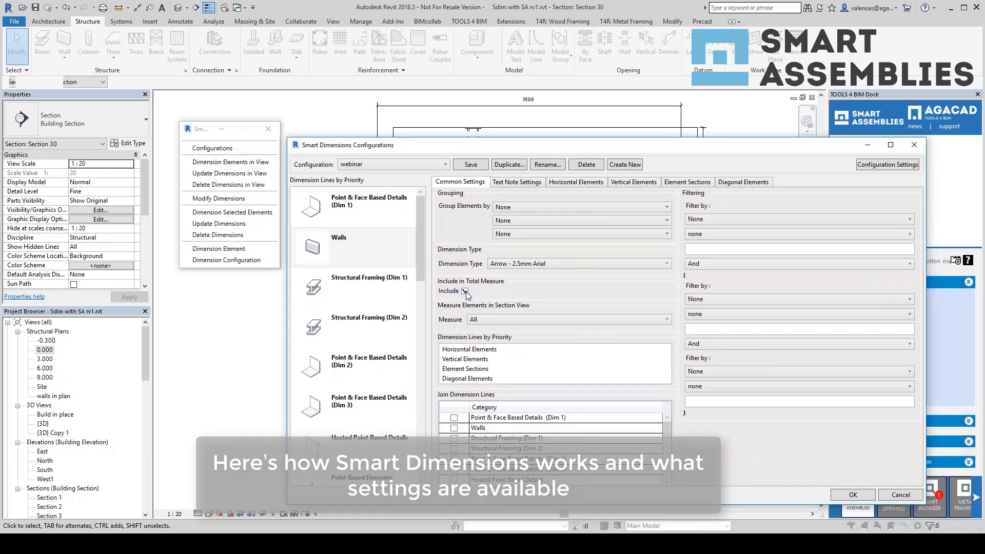
left_click(840, 495)
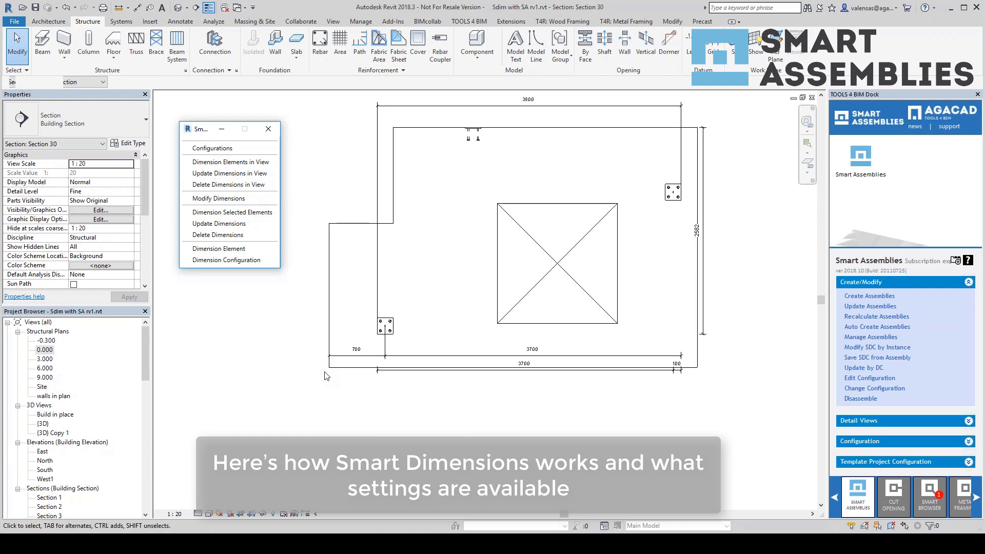
scroll(497, 450, "down", 1)
left_click(445, 399)
scroll(363, 392, "up", 3)
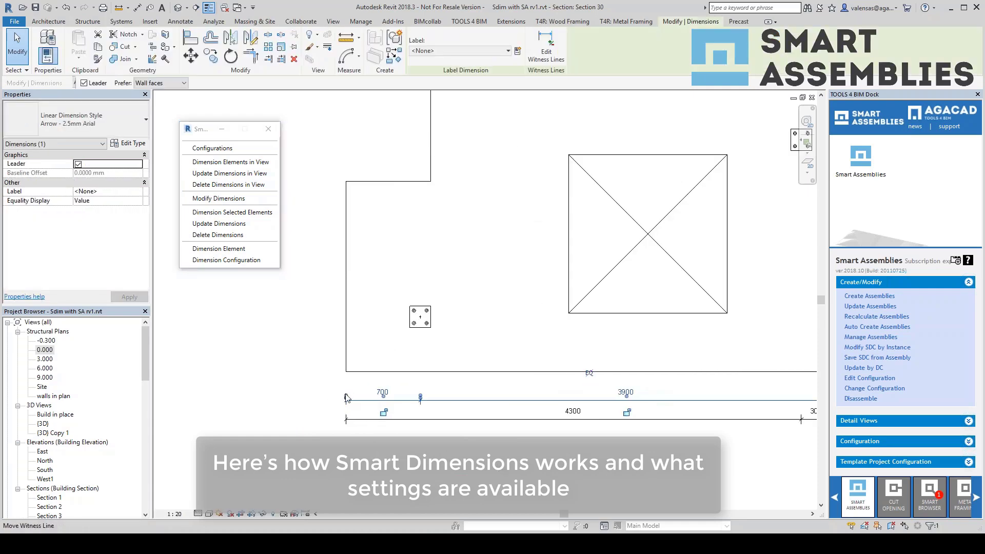
scroll(359, 347, "down", 3)
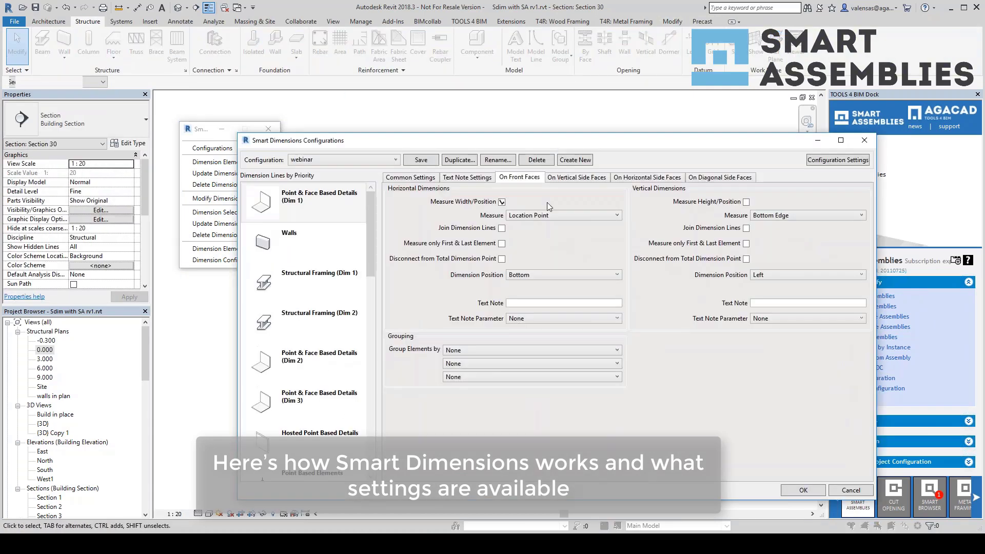
Join the horizontal dimension lines of the front-face details and update the dimensions in the view
left_click(800, 490)
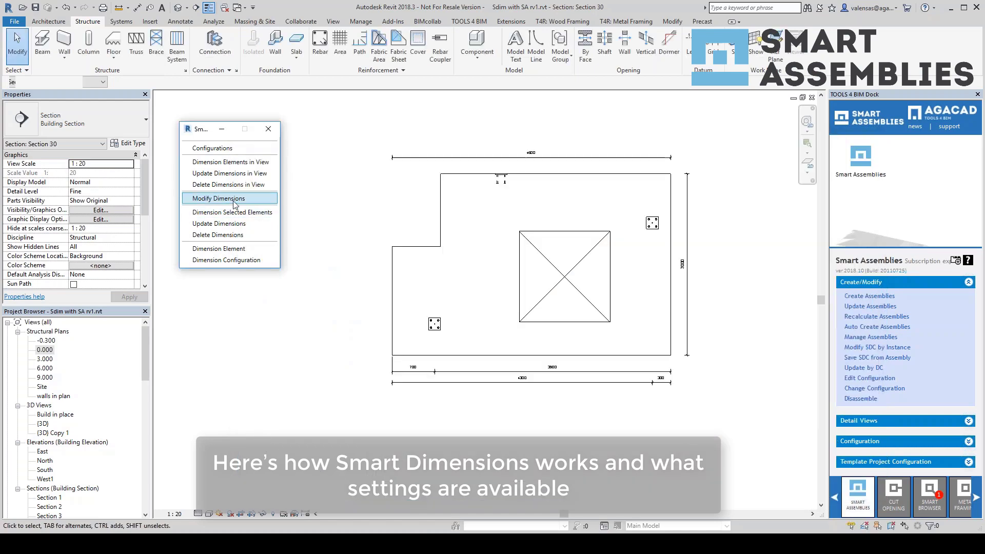
left_click(470, 372)
left_click(484, 395)
Copy the lower SBKL 200x200 detail twice horizontally toward the opening at 500 mm spacing
left_click(438, 327)
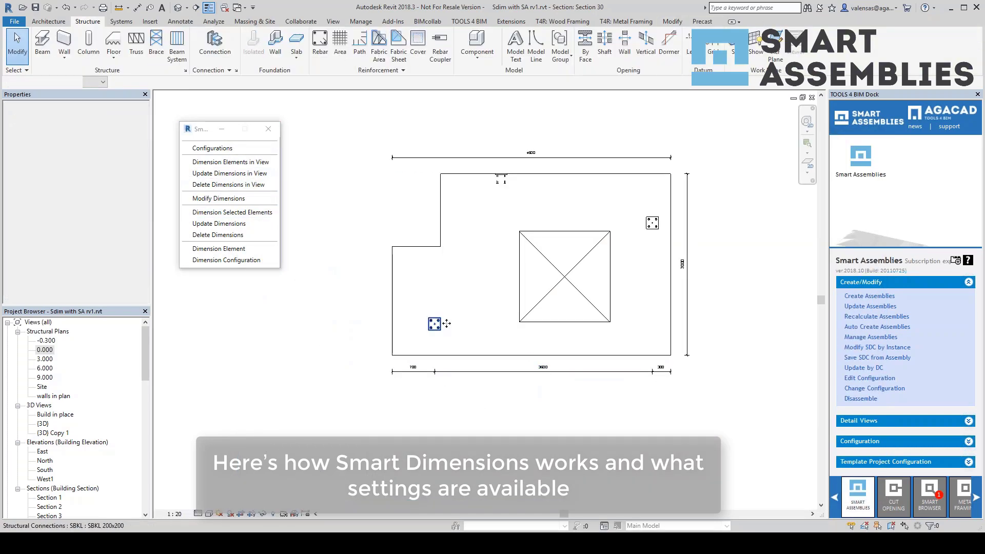
scroll(498, 331, "up", 1)
left_click(213, 57)
left_click(391, 266)
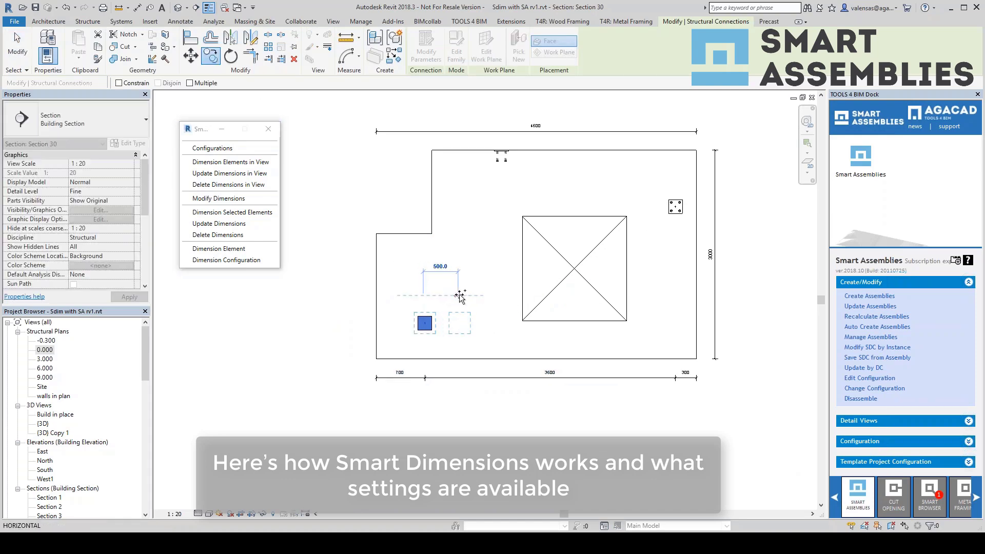
left_click(425, 266)
left_click(444, 276)
left_click(479, 275)
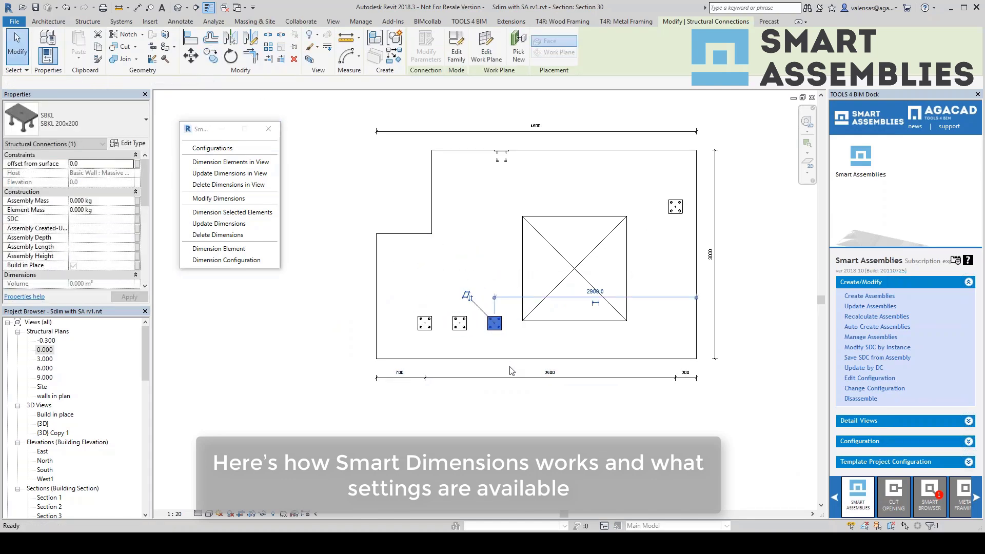
Update the dimensions in the view to include the copied SBKL 200x200 details
key("Escape")
key("Escape")
left_click(229, 173)
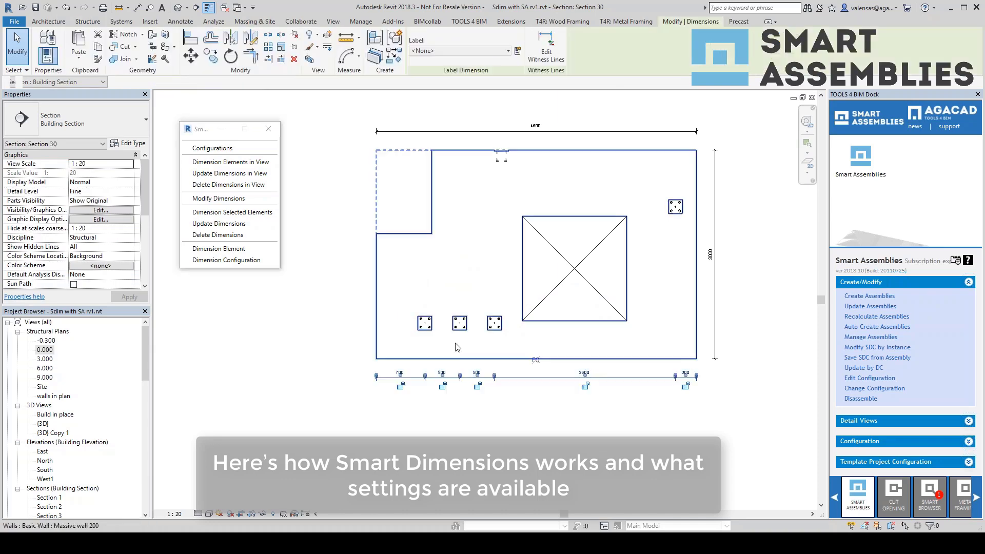
scroll(460, 424, "down", 1)
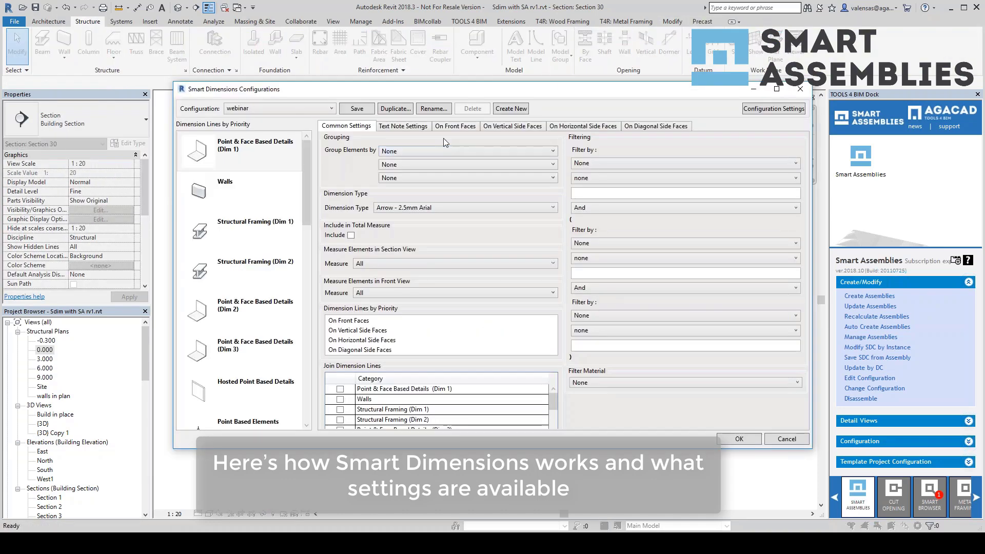
Try the horizontal front-face options Measure only First & Last Element and Disconnect from Total Dimension Point, updating the view's dimensions
left_click(447, 127)
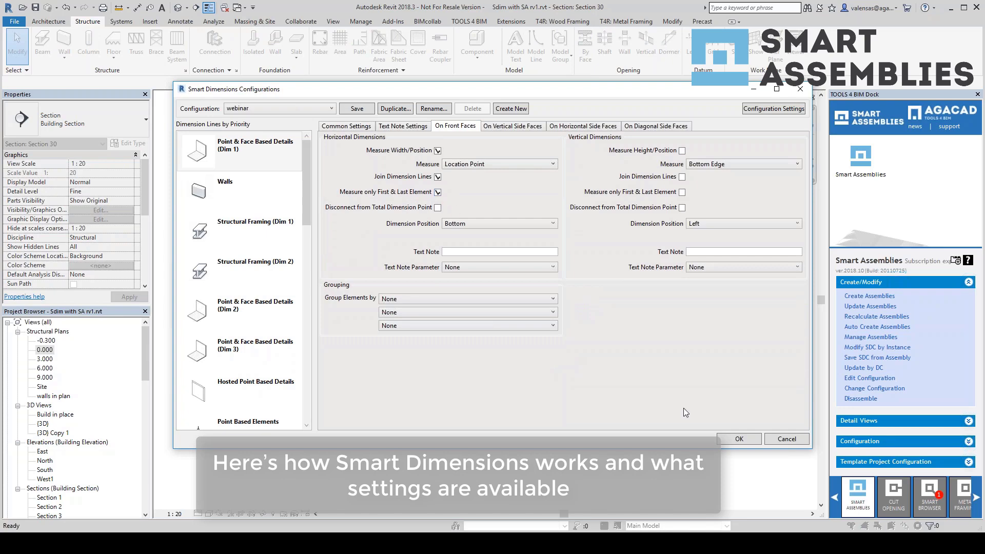
left_click(738, 439)
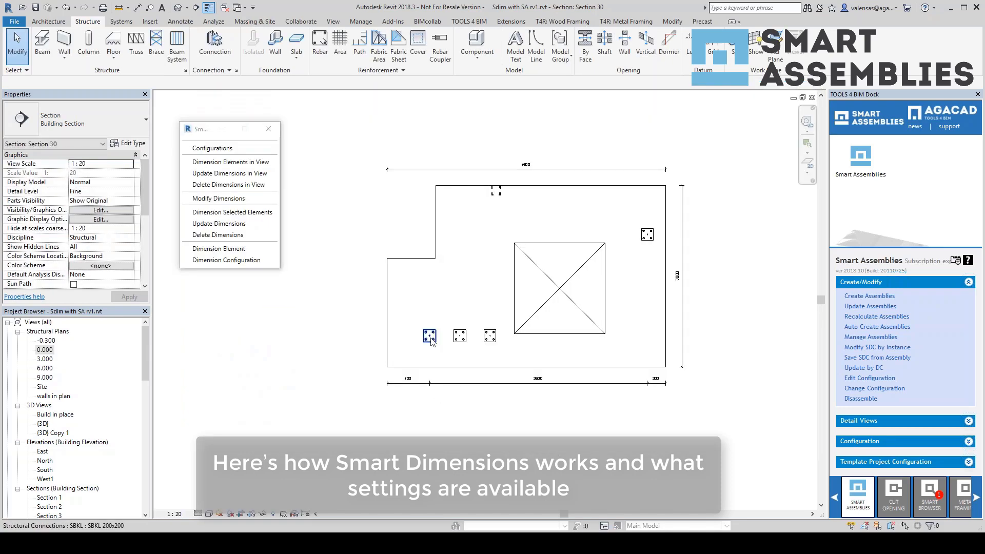
left_click(647, 234)
left_click(644, 420)
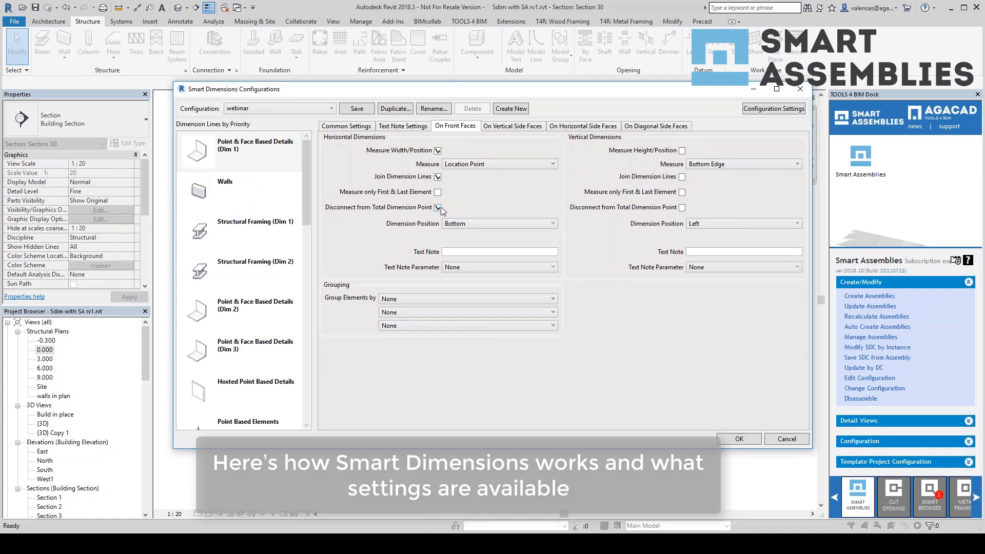
left_click(743, 442)
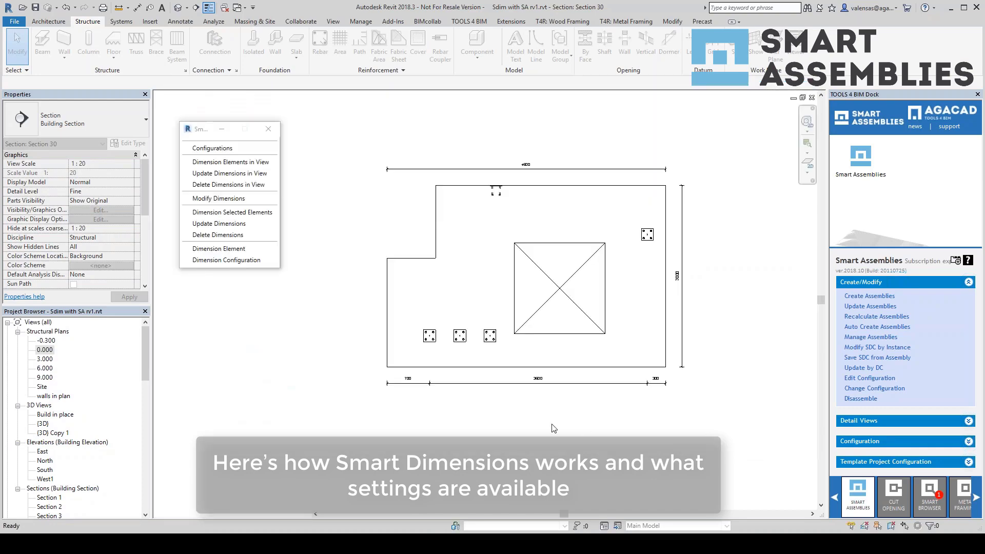
left_click(542, 383)
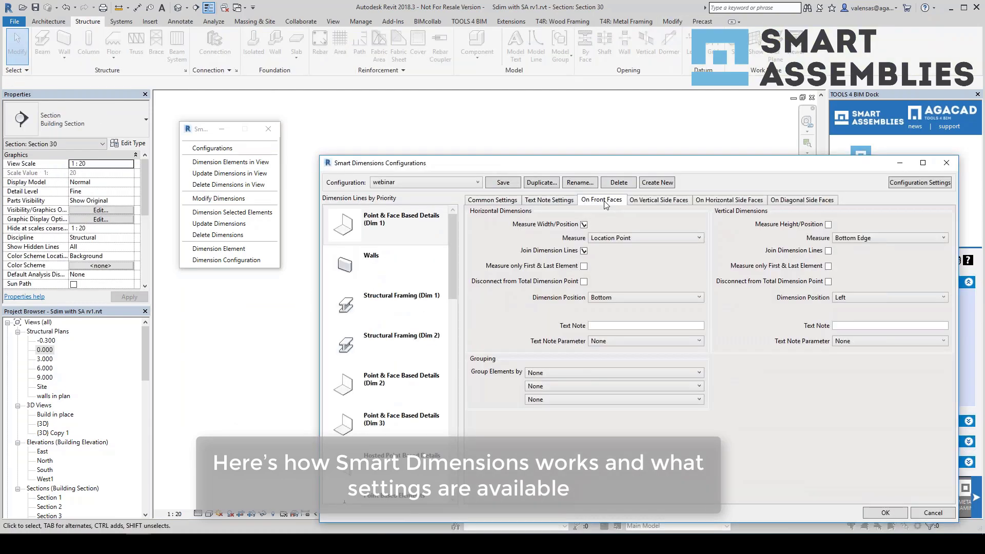
Set the horizontal front-face dimension position of the details to By Element and update the dimensions in the view
left_click(615, 297)
left_click(620, 326)
left_click_drag(673, 165, 569, 126)
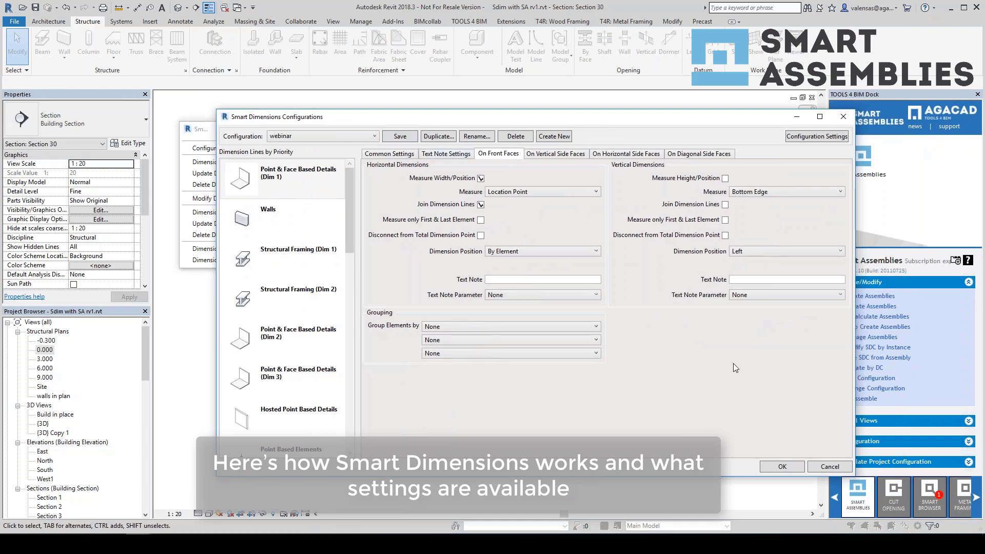
left_click(781, 466)
left_click(229, 173)
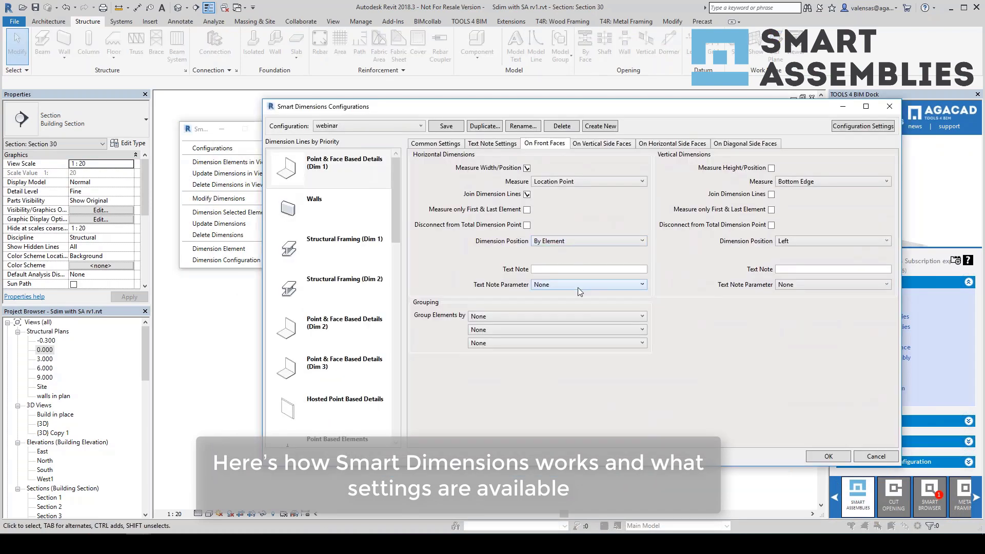
Try the By Measure position for the details' horizontal front-face dimensions and update the dimensions in the view
left_click(579, 241)
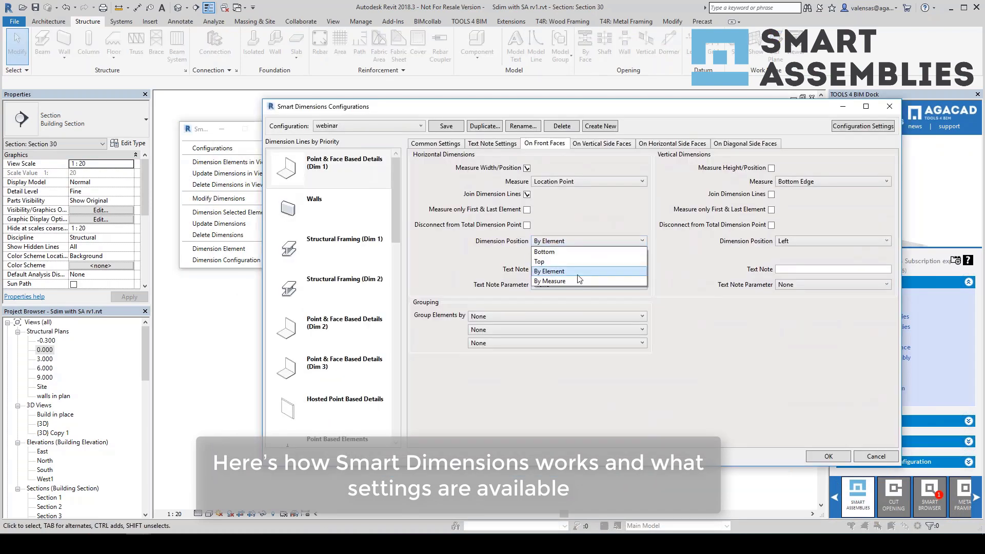
left_click(574, 280)
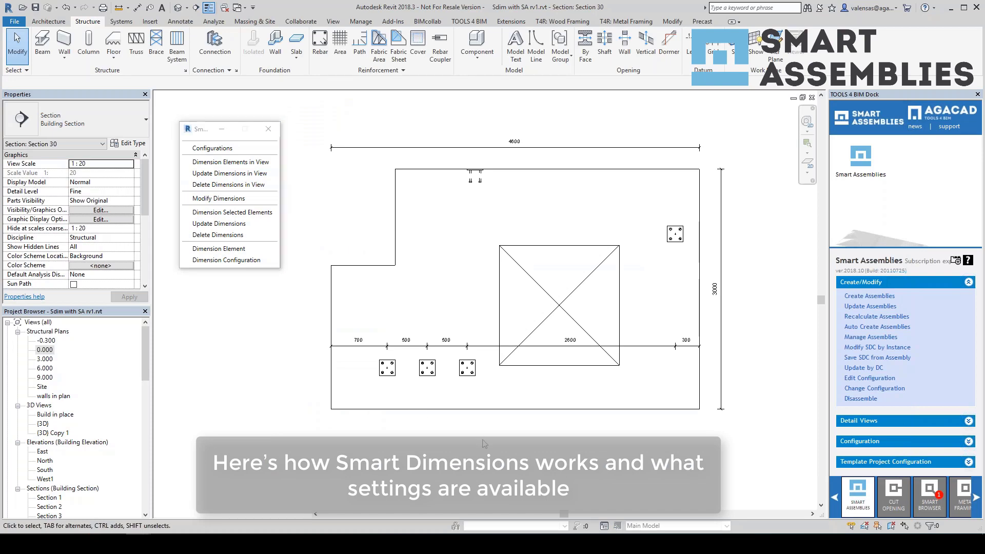
left_click(673, 349)
left_click(392, 379)
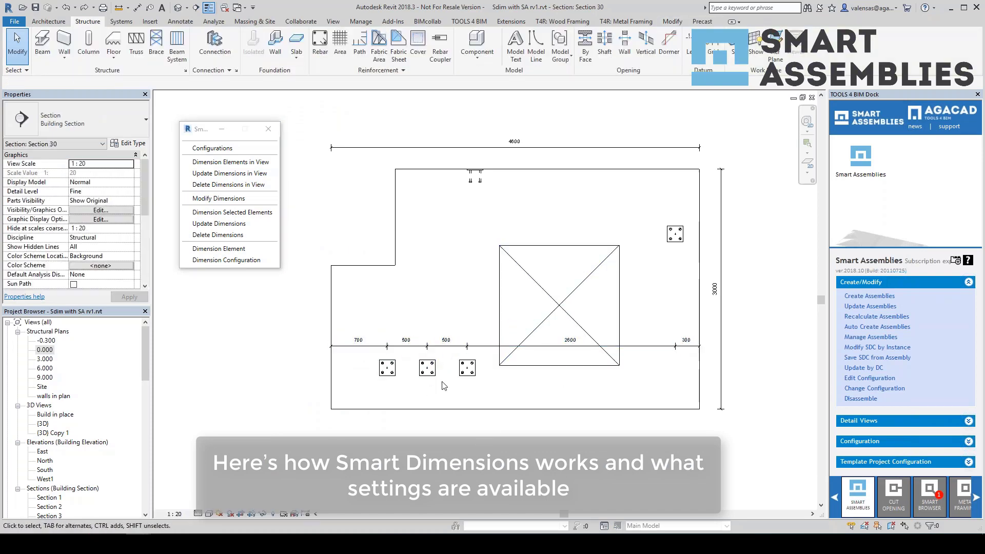
Place two SBKL 150x150 details on the wall, one above the lower detail row and one near the lower right corner, and update the dimensions
left_click(395, 62)
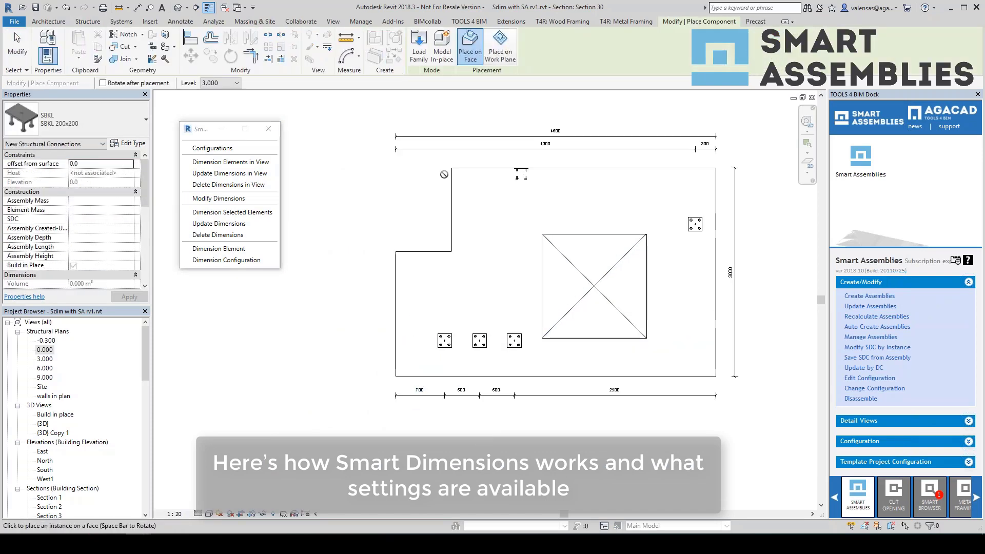
left_click(123, 123)
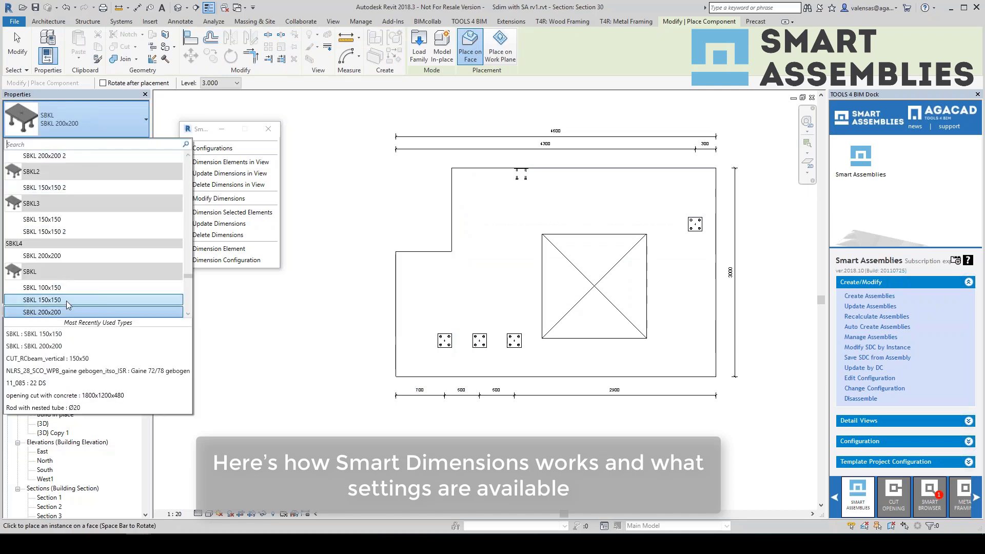
left_click(43, 300)
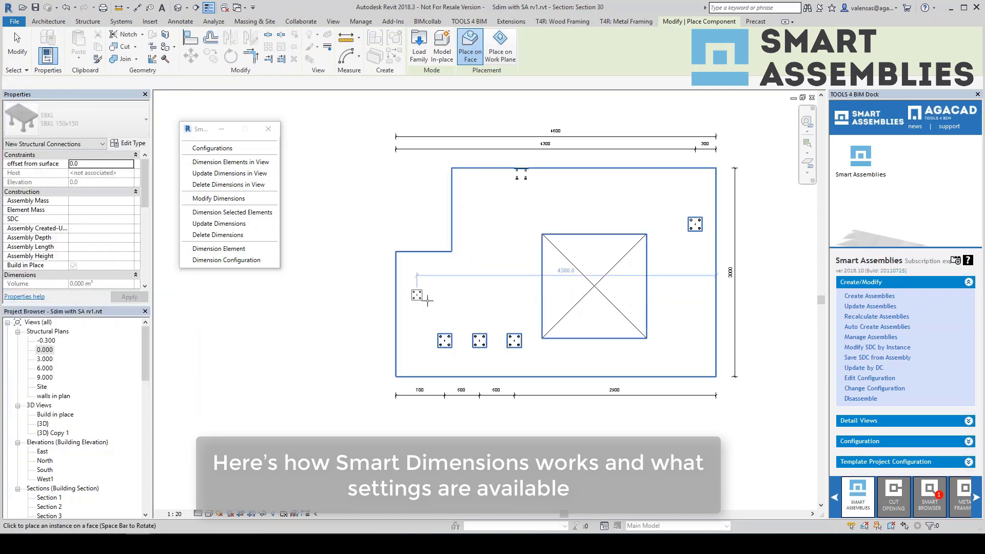
left_click(688, 352)
key("Escape")
left_click(616, 381)
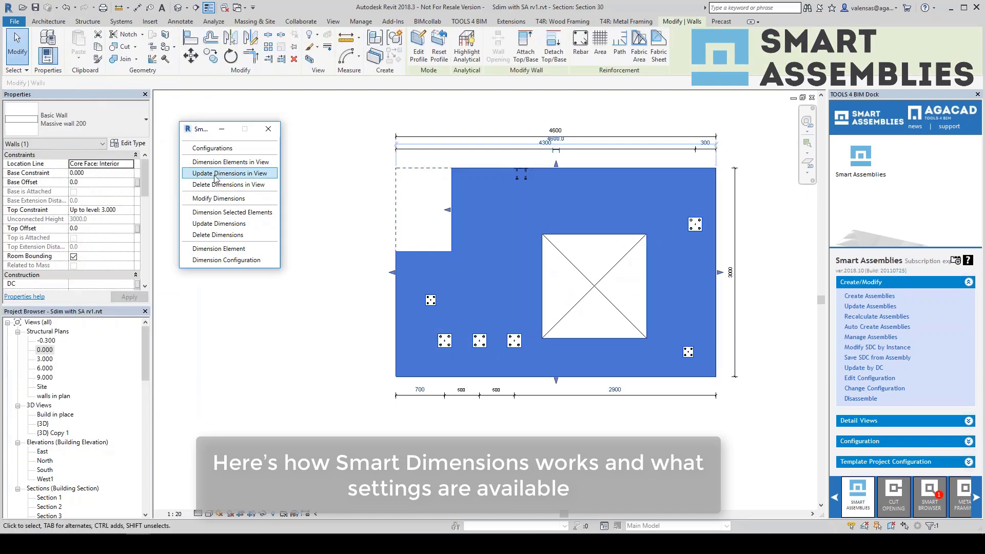
left_click(461, 396)
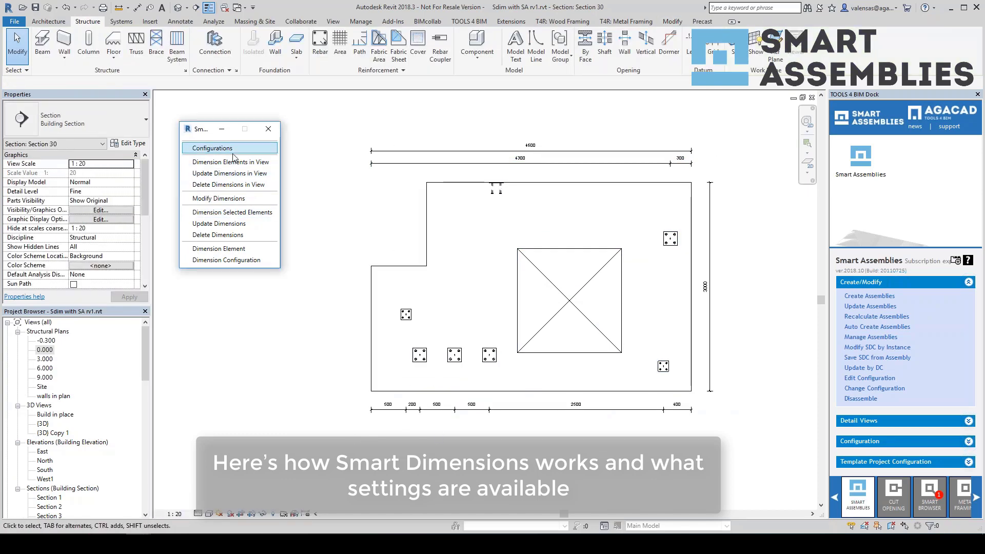
Group the point and face based details by Type in the webinar configuration and update the dimensions in the view
left_click(243, 150)
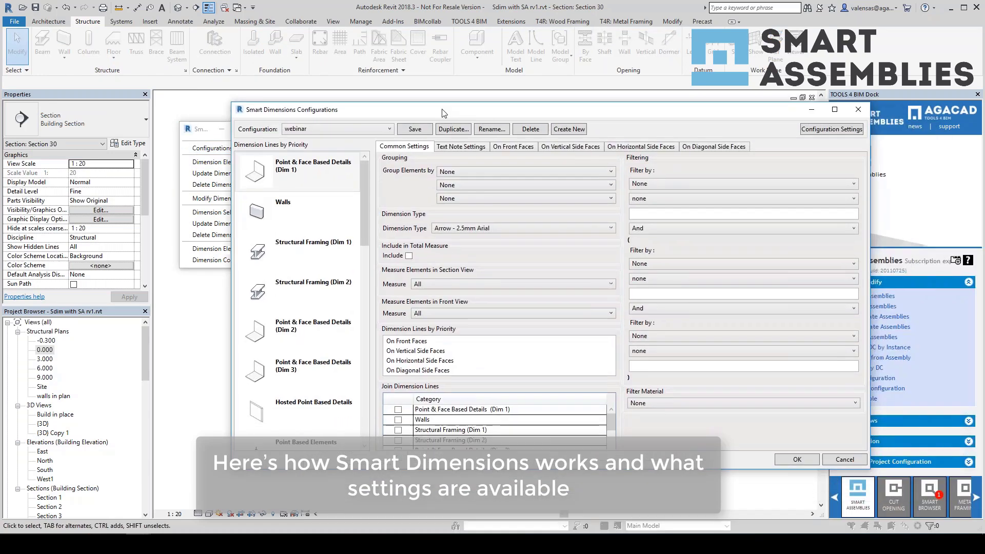
left_click(461, 172)
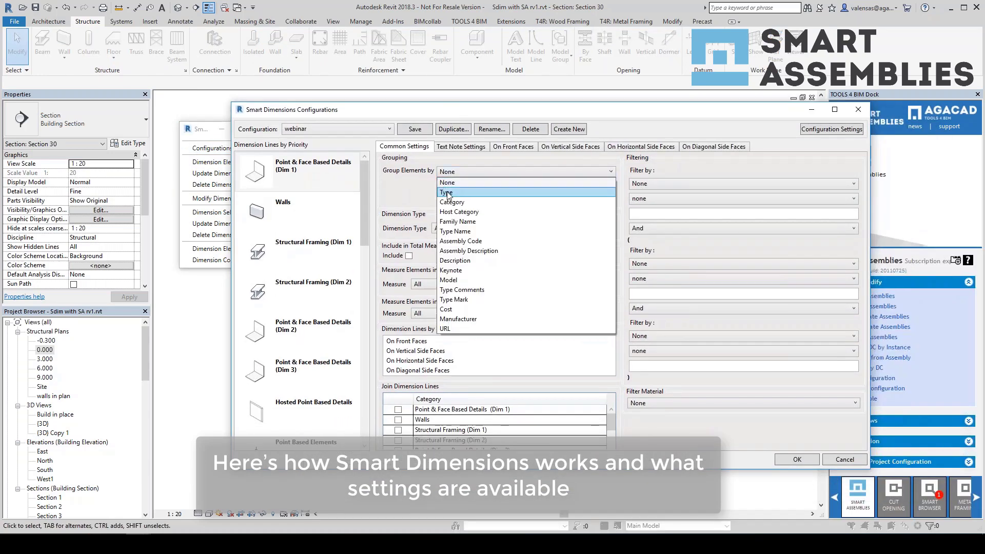
left_click(450, 193)
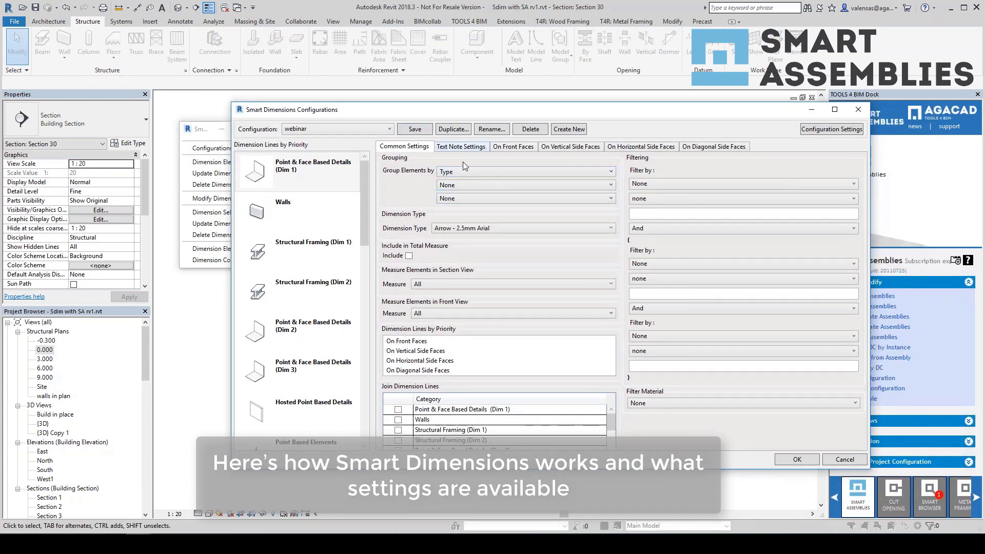
left_click(813, 462)
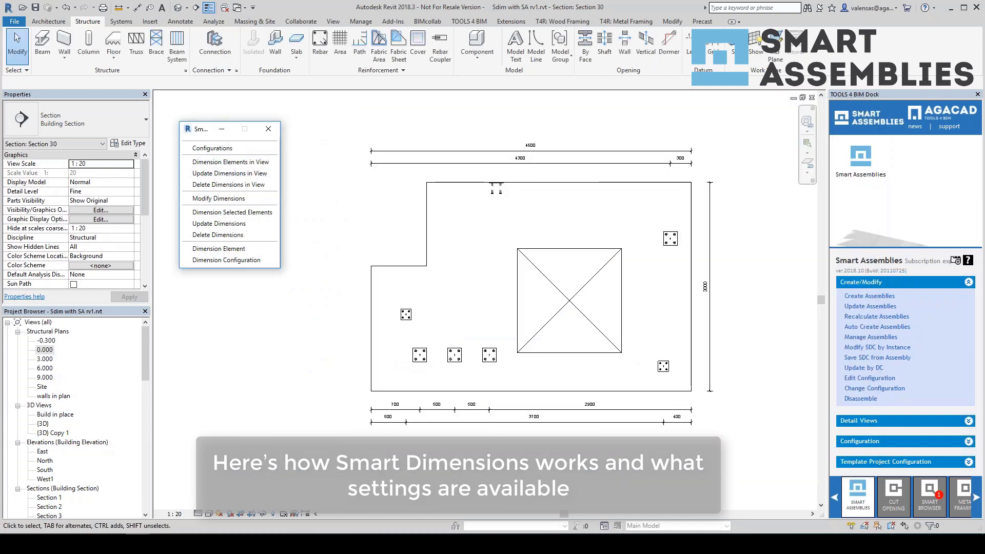
left_click(515, 410)
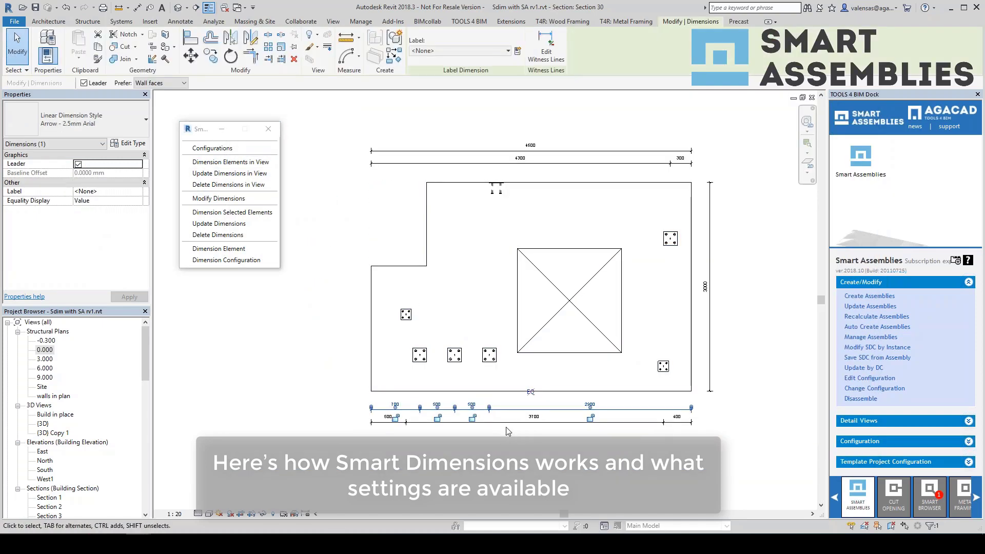
left_click(516, 423)
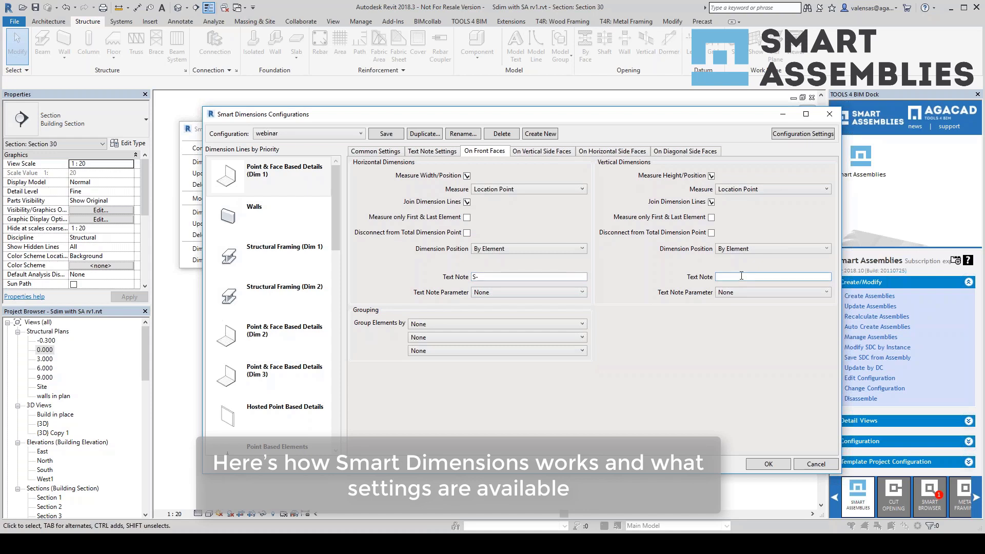
Add Text Note and Text Note Parameter to the dimension text note formula of the point and face based details
left_click(431, 153)
left_click(537, 264)
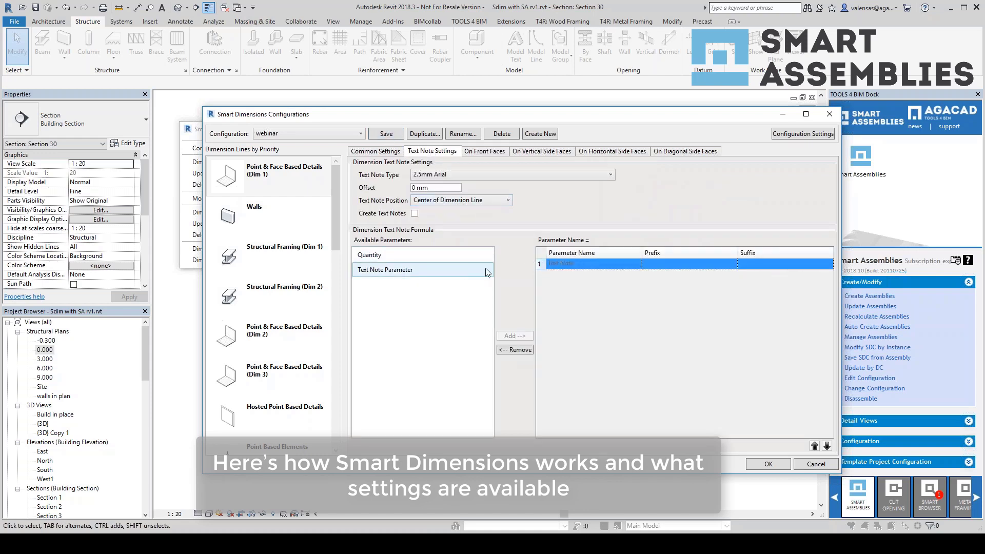
left_click(450, 276)
left_click(515, 336)
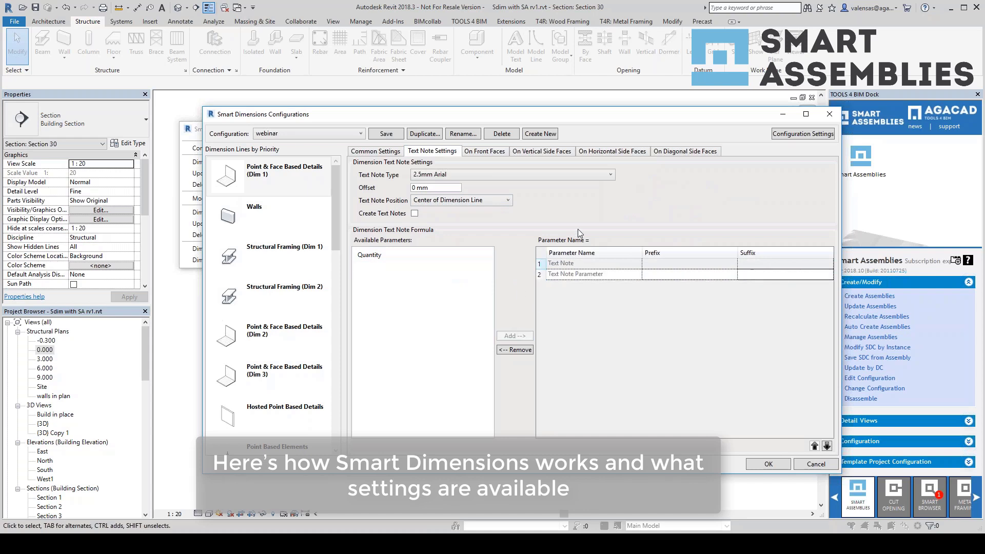
Enable text notes with a 4 mm offset aligned with the dimension text, save the configuration and update the dimensions in the view
double_click(417, 188)
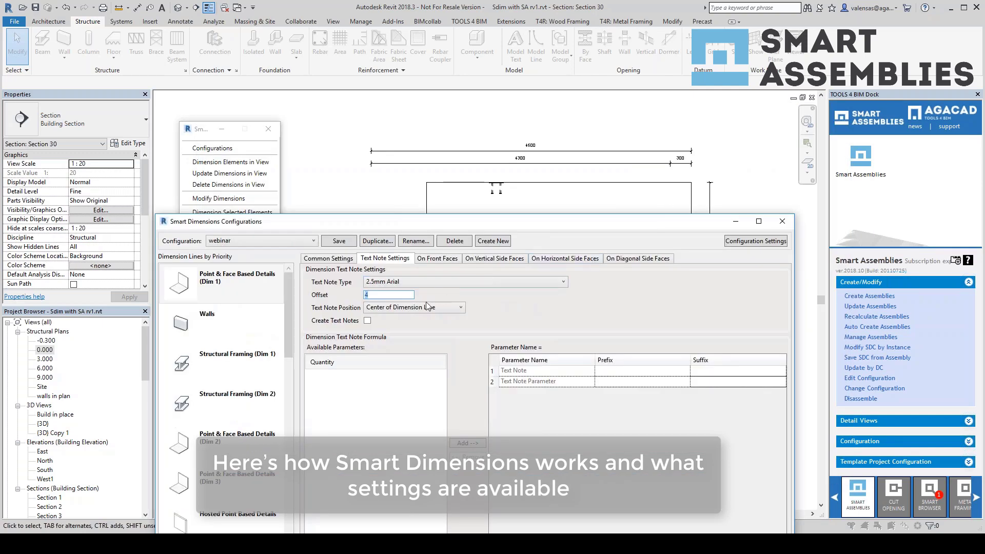
left_click(428, 307)
left_click(405, 325)
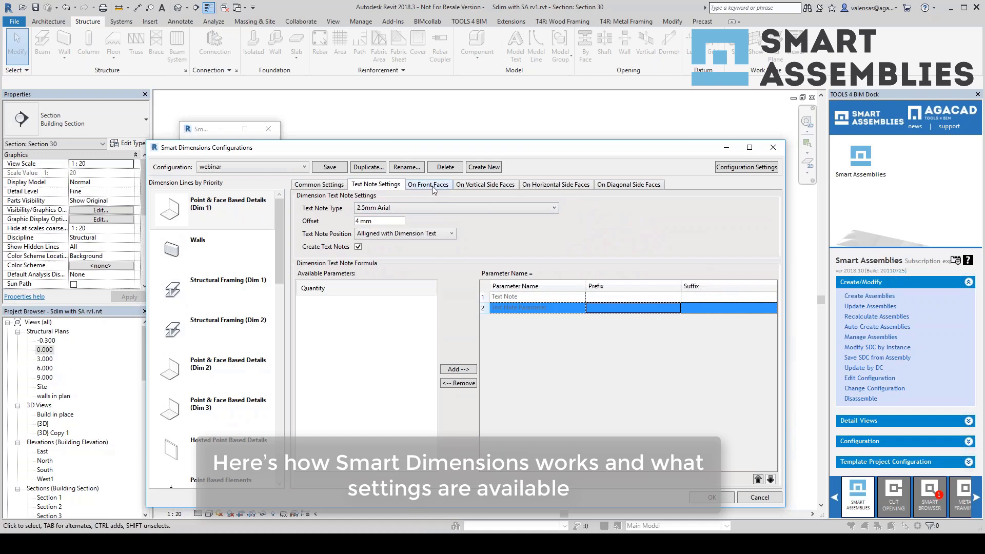
left_click(432, 186)
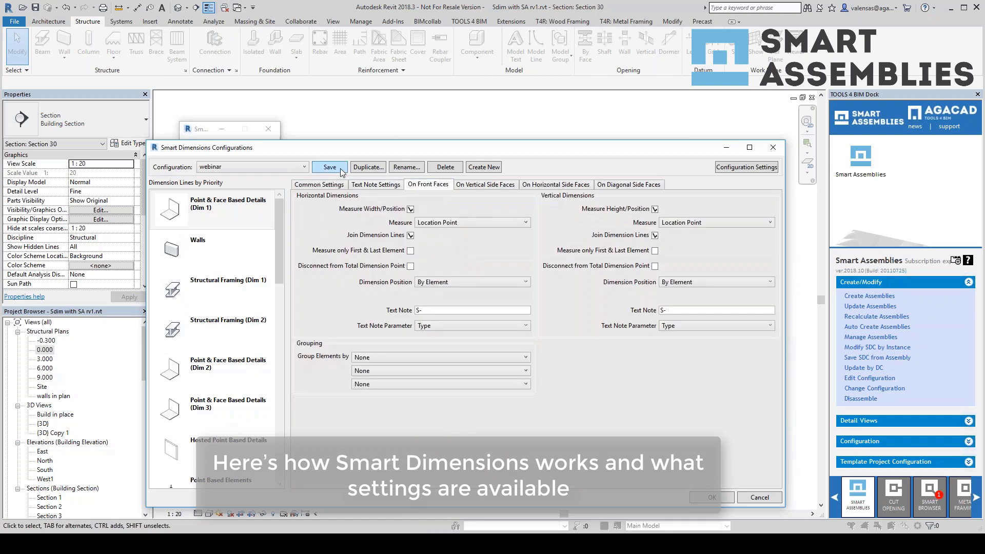
left_click(708, 497)
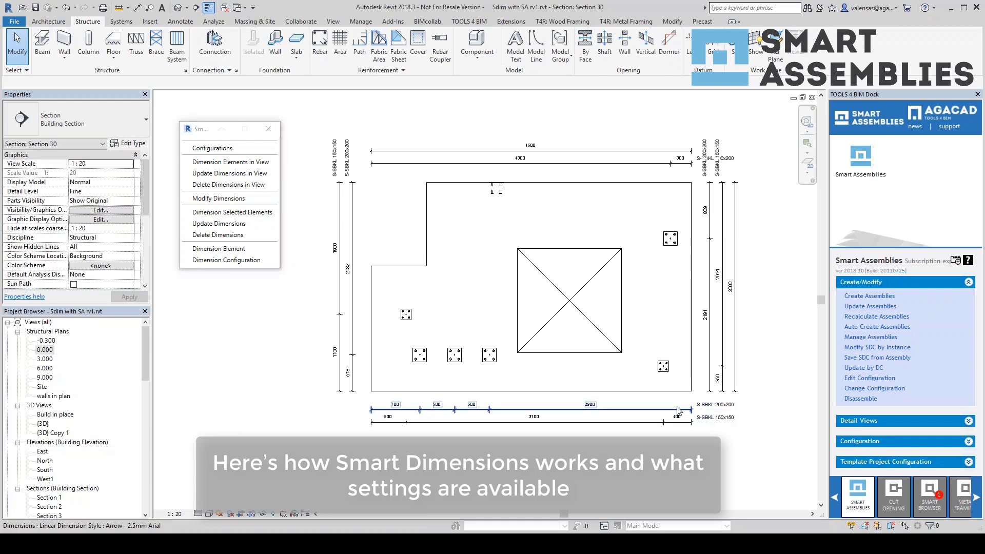
Filter the point and face based details to types containing 200, save the configuration and update the dimensions in the view
left_click(241, 149)
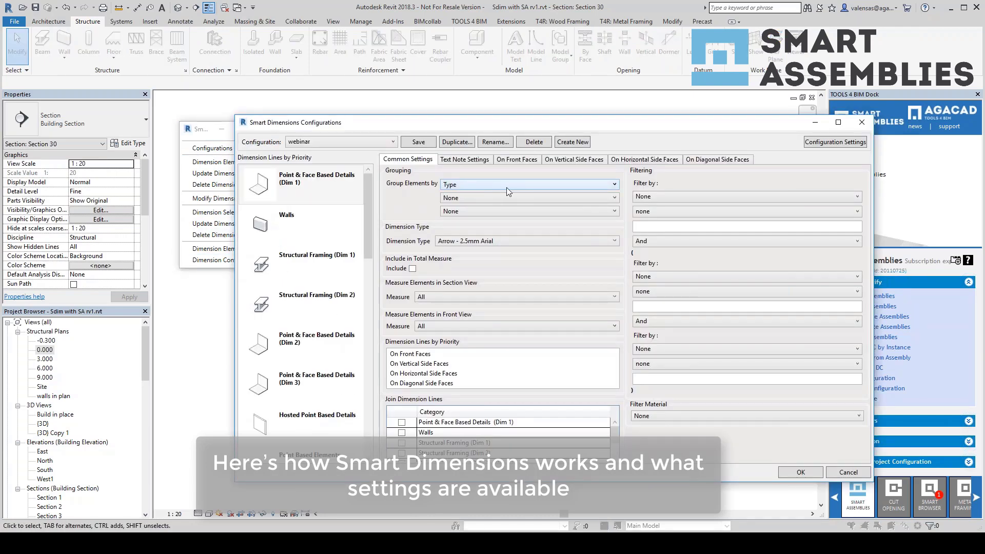
left_click(714, 196)
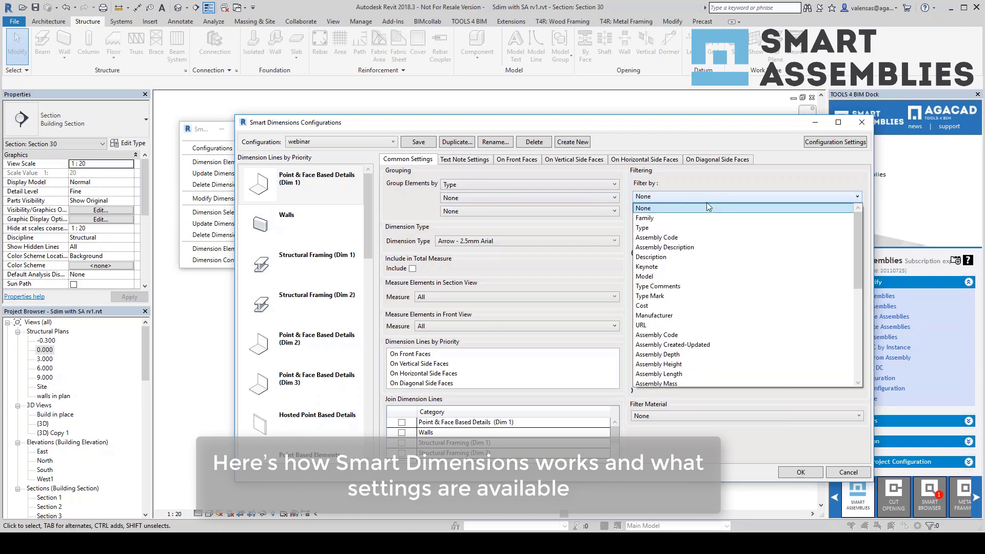
left_click(697, 228)
left_click(684, 211)
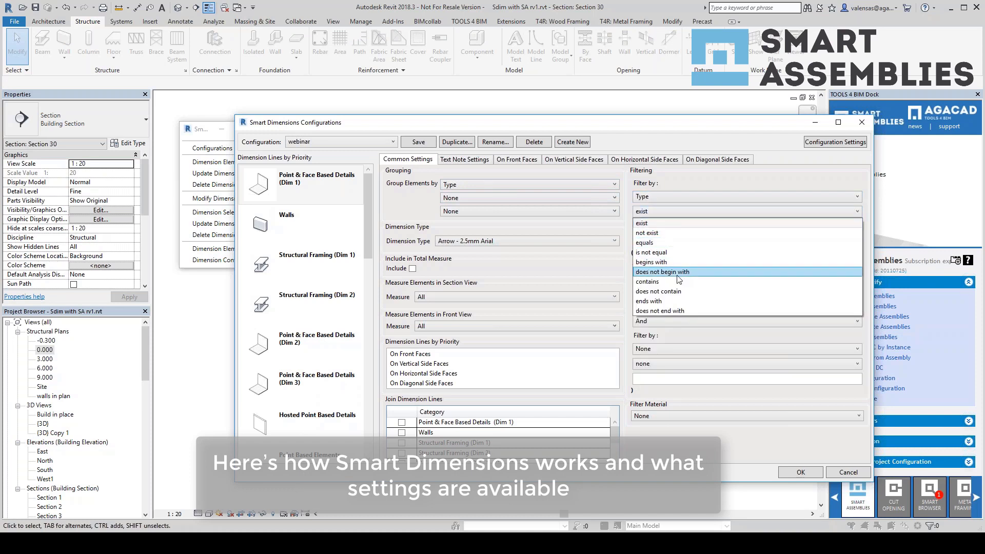
left_click(681, 281)
left_click(678, 225)
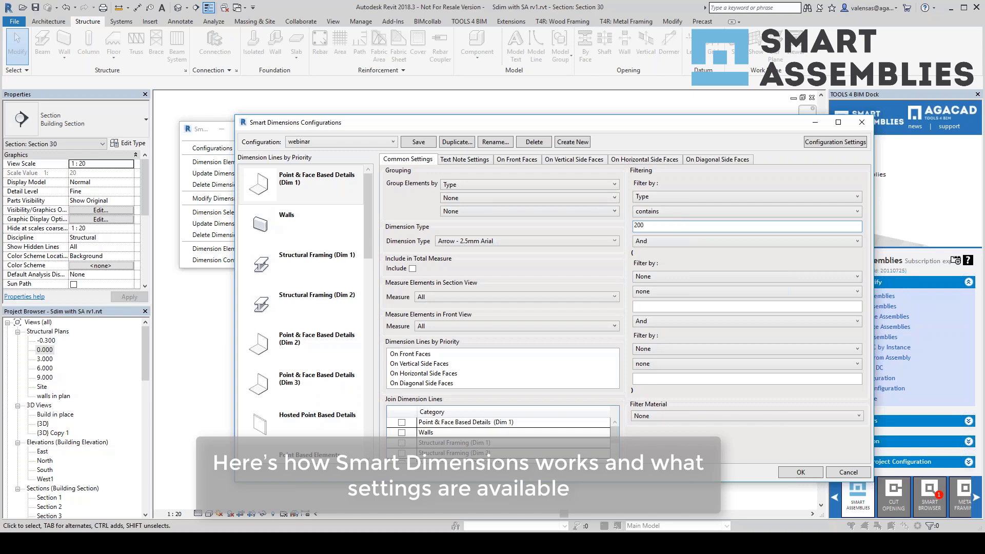
left_click(428, 146)
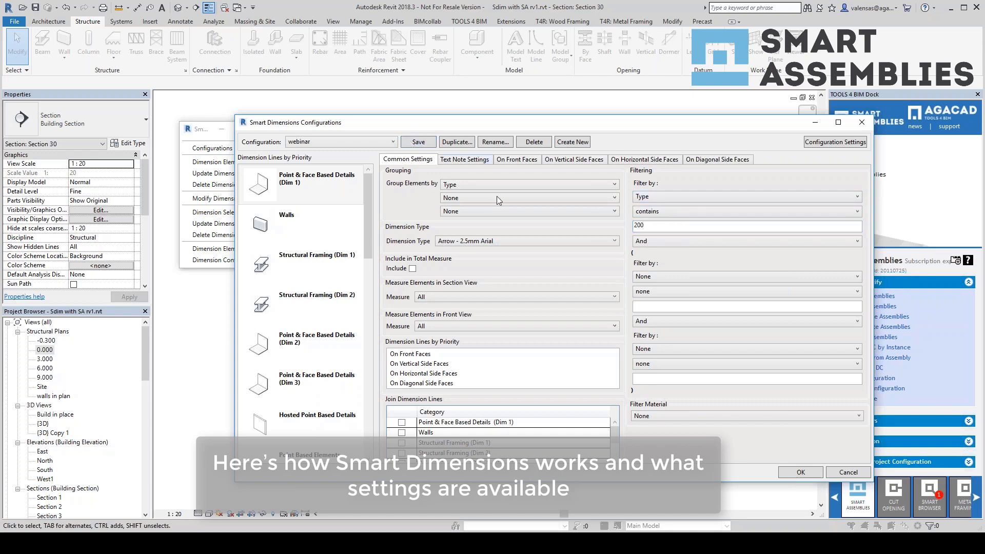
left_click(783, 473)
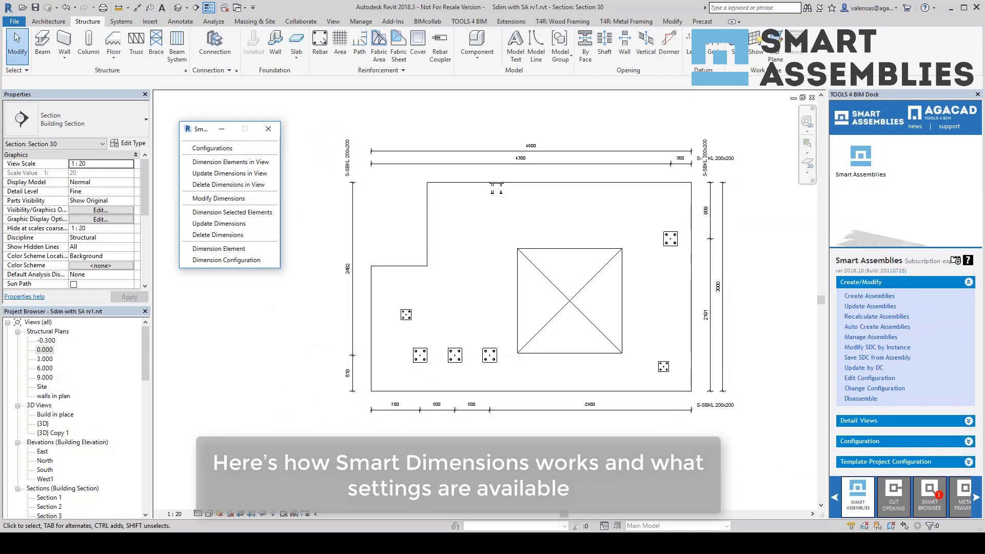
Move Point & Face Based Details (Dim 2) directly below Dim 1 in the webinar configuration and set its dimension type to Elevations Red
left_click(243, 150)
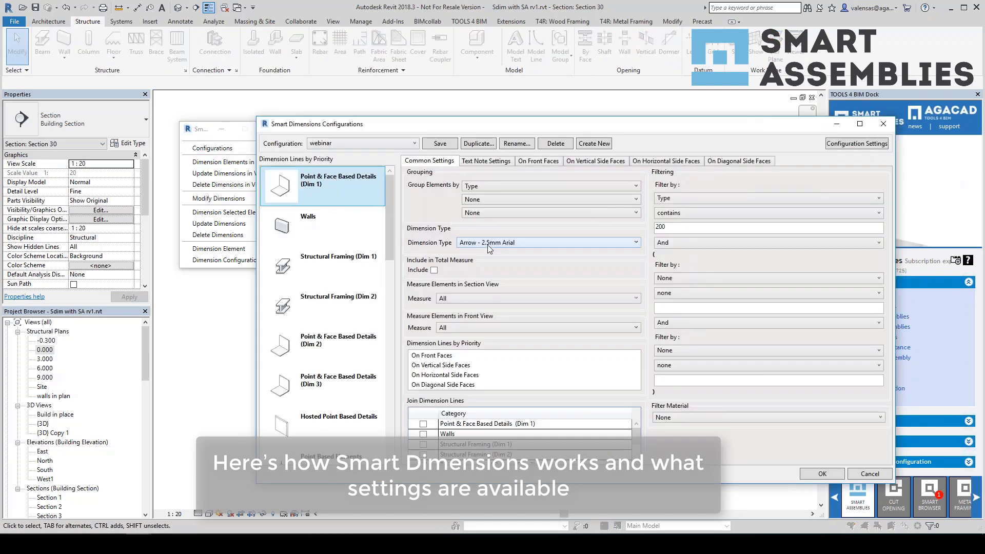
double_click(661, 227)
left_click_drag(330, 349, 334, 222)
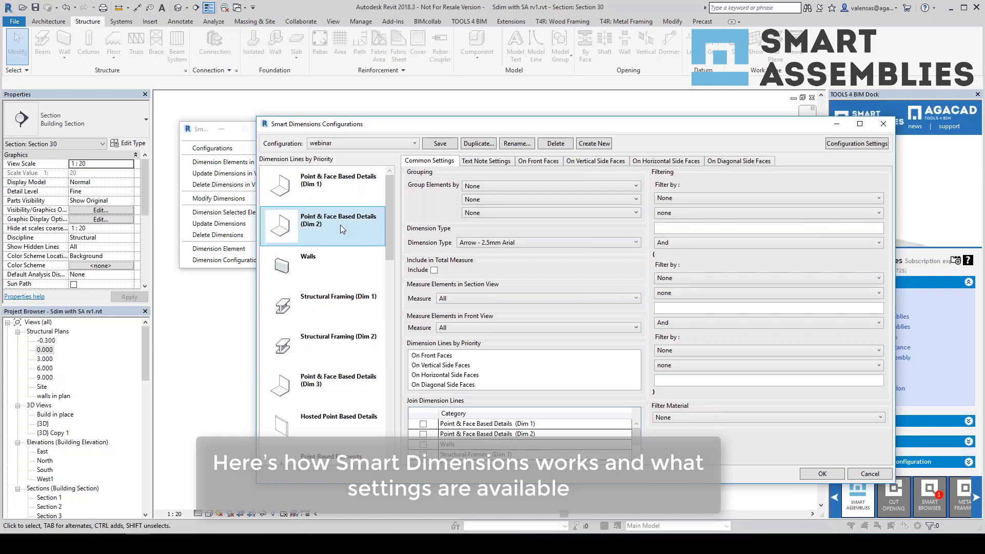
left_click(548, 242)
scroll(513, 318, "up", 1)
left_click(509, 306)
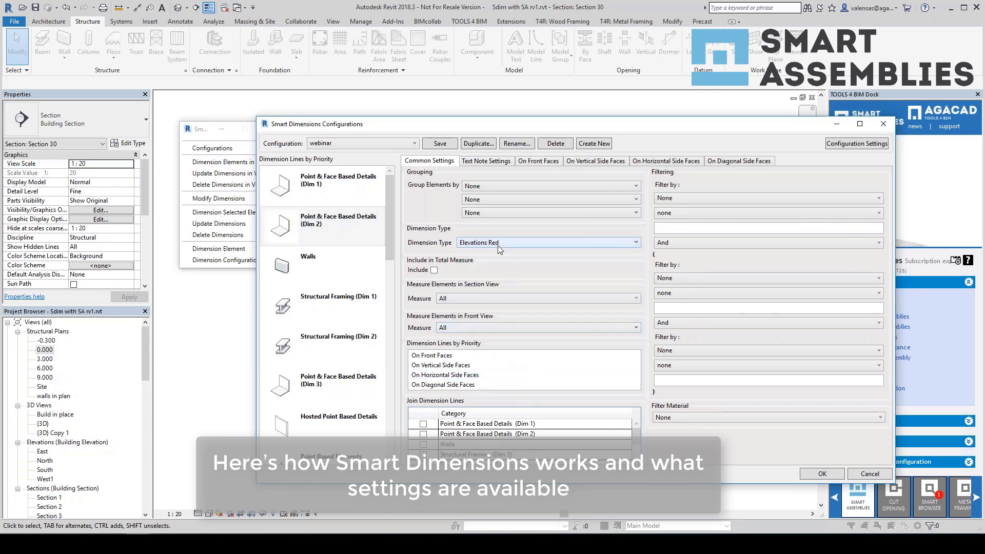
Measure the Dim 2 details on front faces to their Location Point horizontally and vertically, then accept the configuration and check the section's dimensions
left_click(538, 161)
left_click(825, 199)
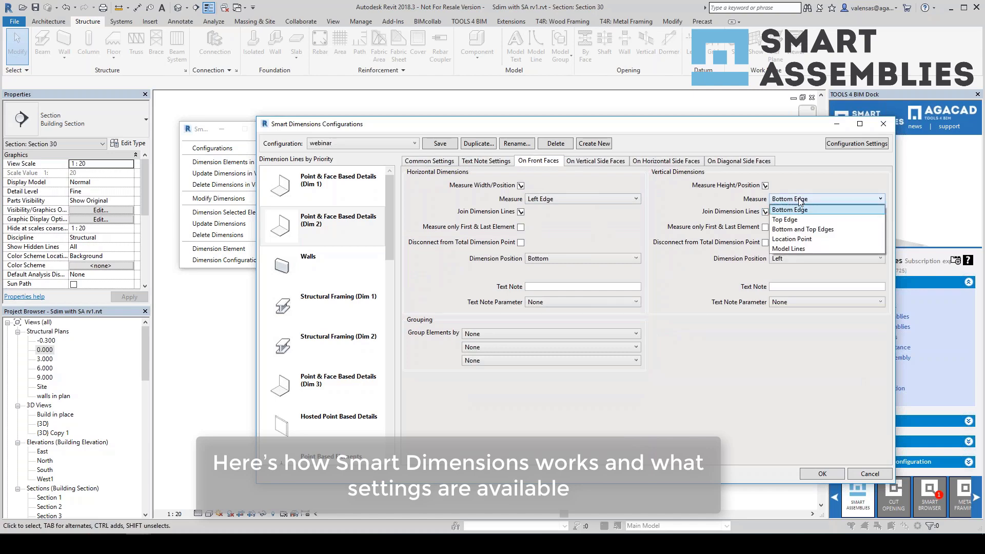
left_click(810, 240)
left_click(582, 199)
left_click(544, 239)
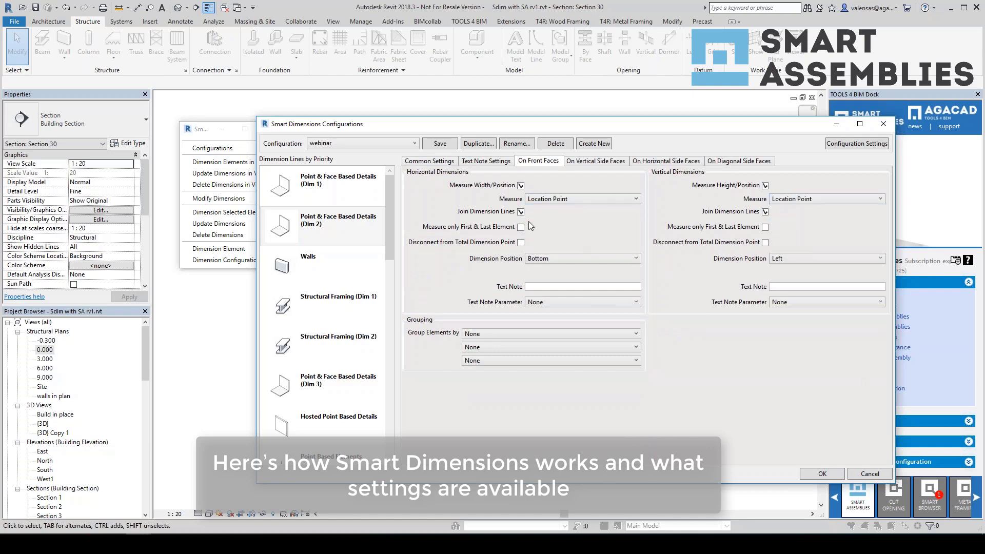
left_click(433, 161)
left_click(538, 161)
left_click(822, 474)
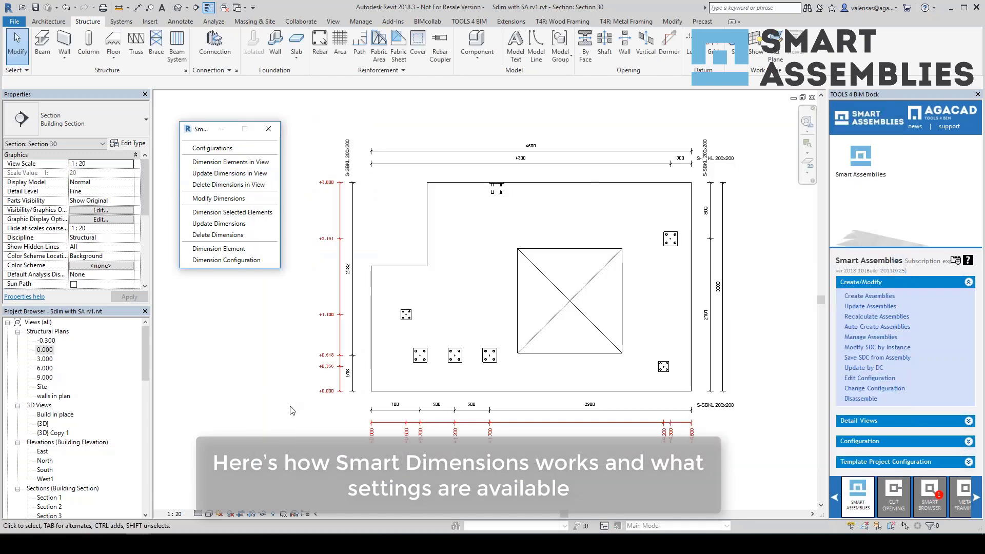
left_click(361, 373)
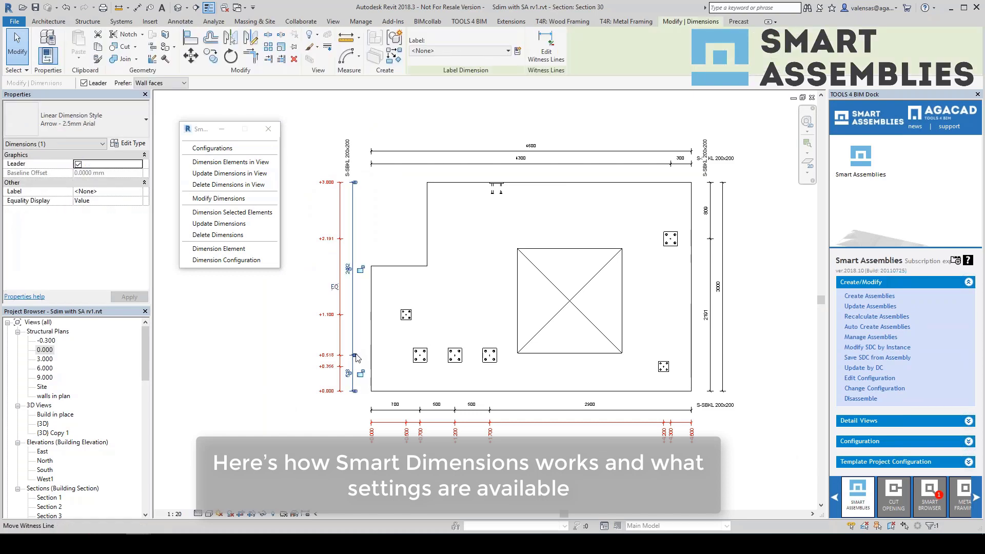
left_click(520, 378)
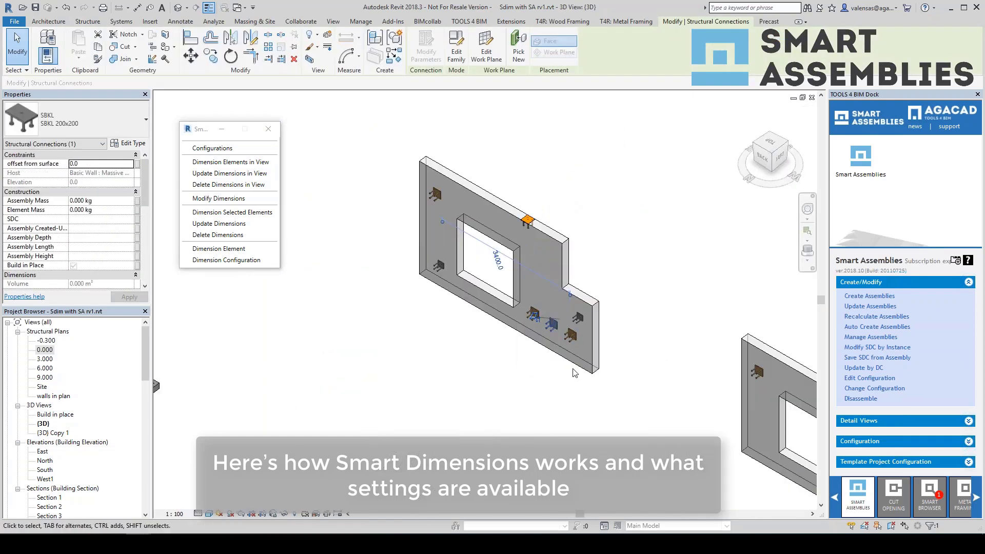
Place two more SBKL 200x200 connections on the back face of the wall in the 3D view
left_click(396, 56)
scroll(580, 343, "up", 2)
left_click(524, 252)
scroll(569, 265, "down", 2)
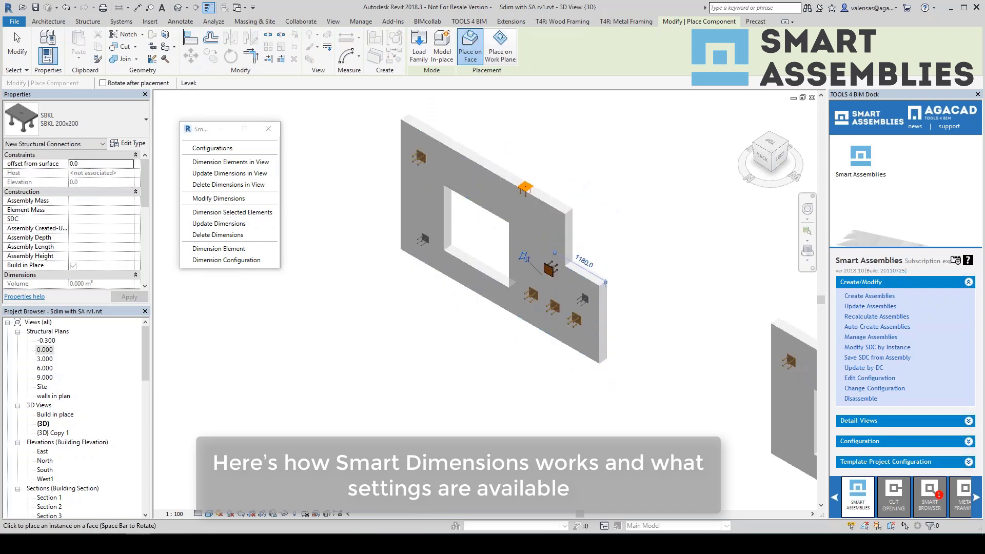
scroll(451, 186, "up", 2)
left_click(397, 260)
key("Escape")
key("Escape")
middle_click_drag(723, 347, 374, 308, "shift")
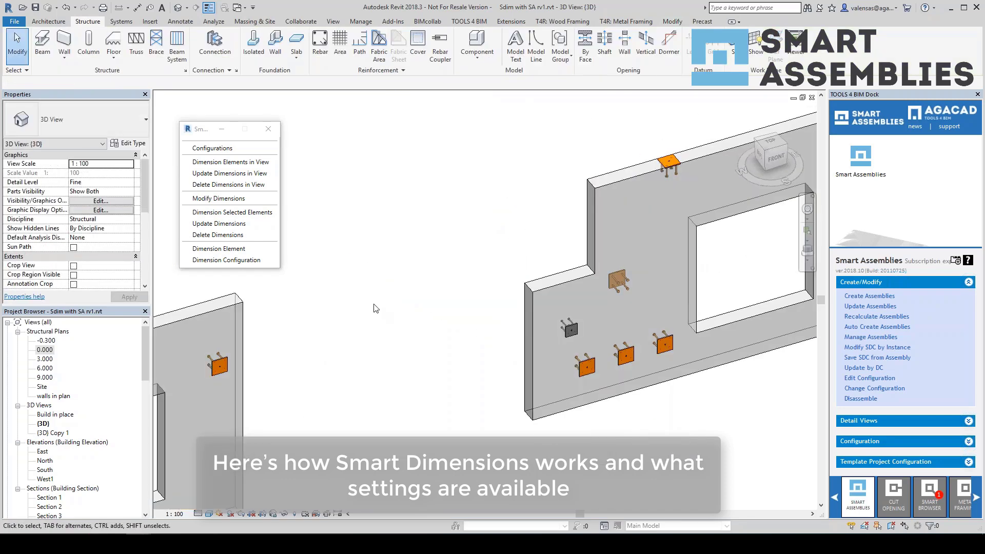
scroll(375, 308, "down", 2)
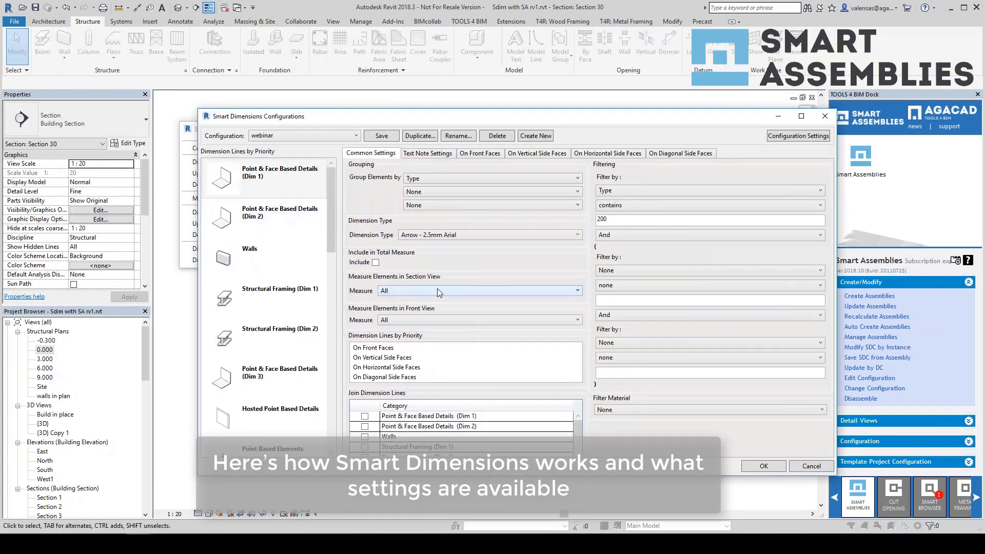
Clear the Dim 1 type filter, limit its front view measuring to Front elements and set its front-face text note to FF-
left_click(426, 319)
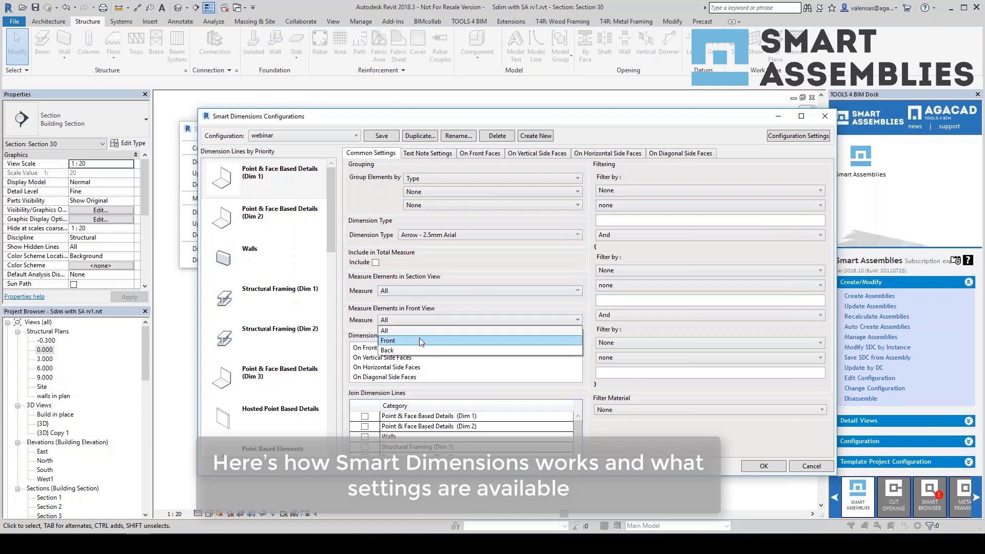
left_click(419, 338)
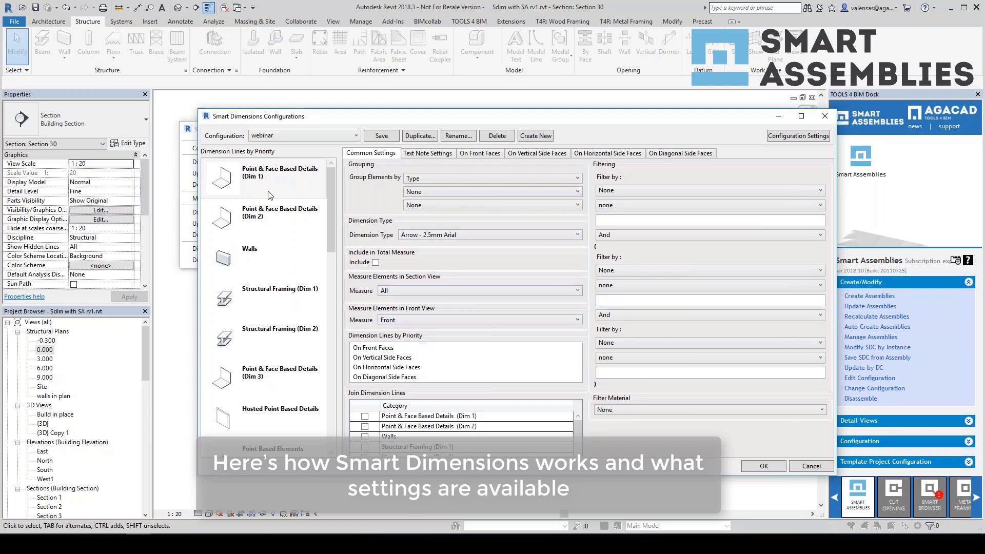
left_click(479, 153)
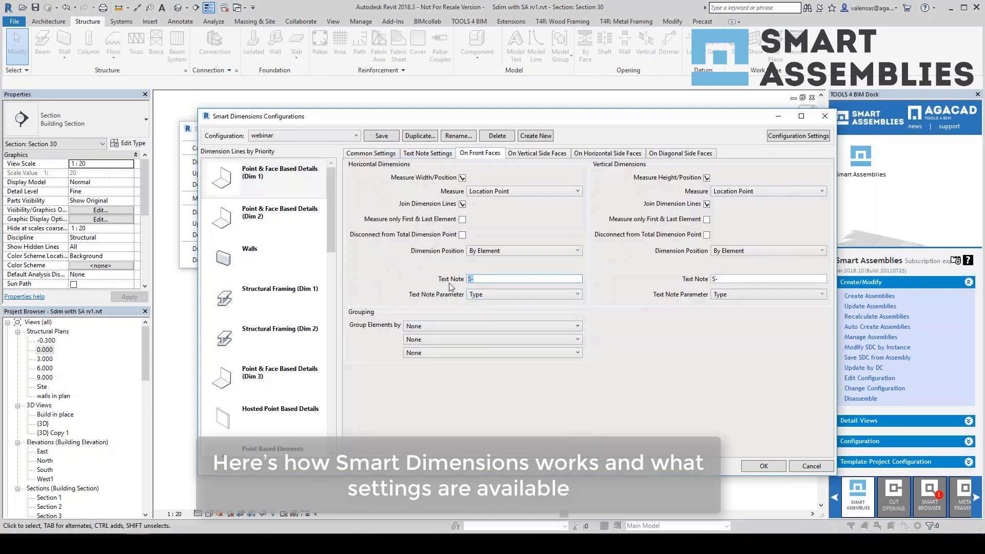
type("-")
key("Tab")
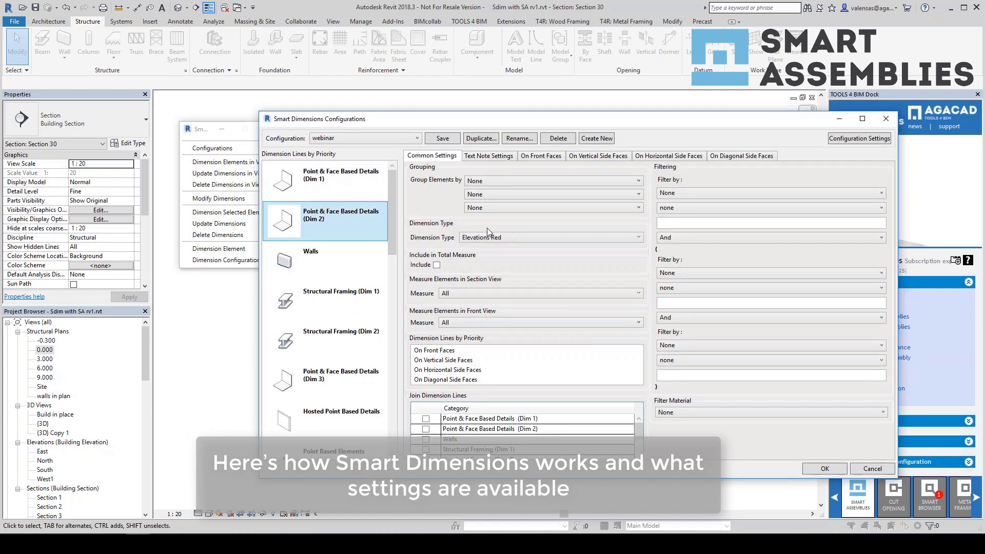
Set the dimension type of Dim 2 to 2.5 Arial RED and limit its front view measuring to Back elements
left_click(513, 237)
left_click(521, 267)
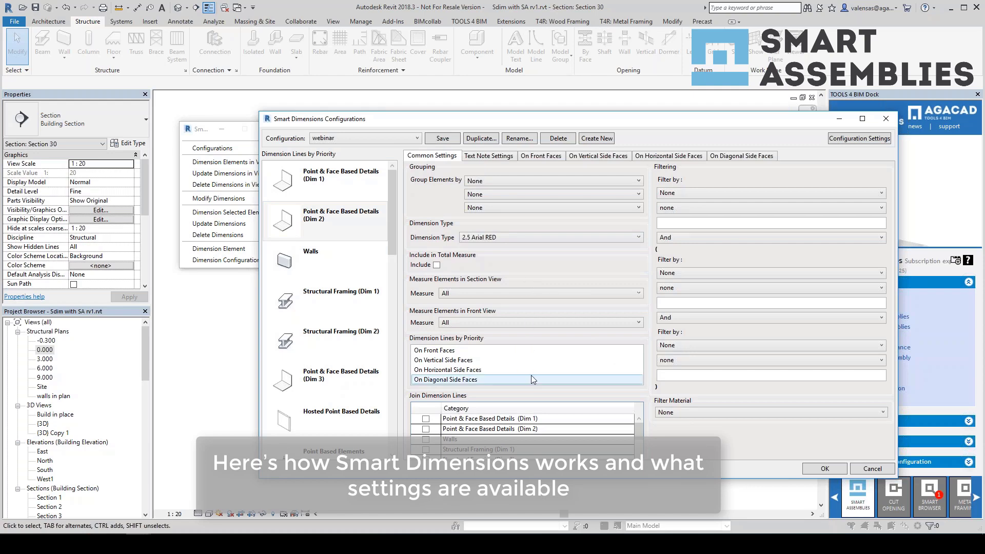
left_click(518, 322)
left_click(508, 343)
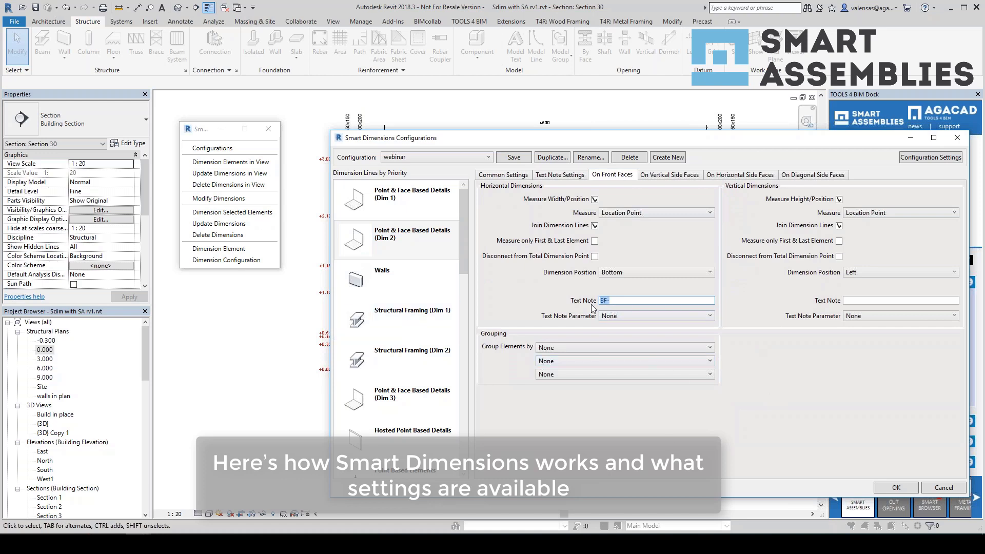
Set the front-face text note of Dim 2 to BF- with Type as the text note parameter
left_click(860, 300)
type("BF-")
left_click(871, 316)
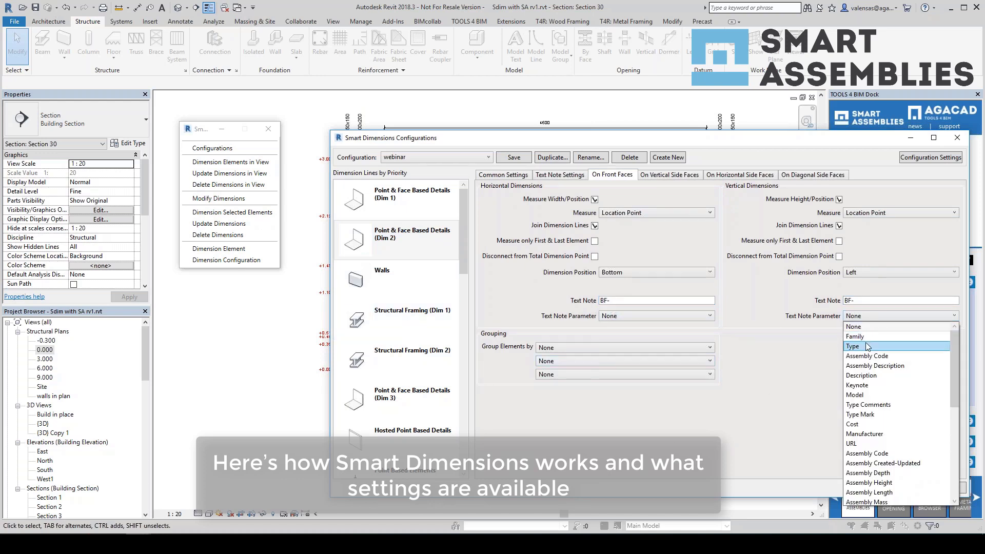
left_click(866, 344)
Give the Dim 2 text notes a 4 mm offset aligned with the dimension text, add Text Note Parameter to their formula and accept the configuration
left_click(559, 175)
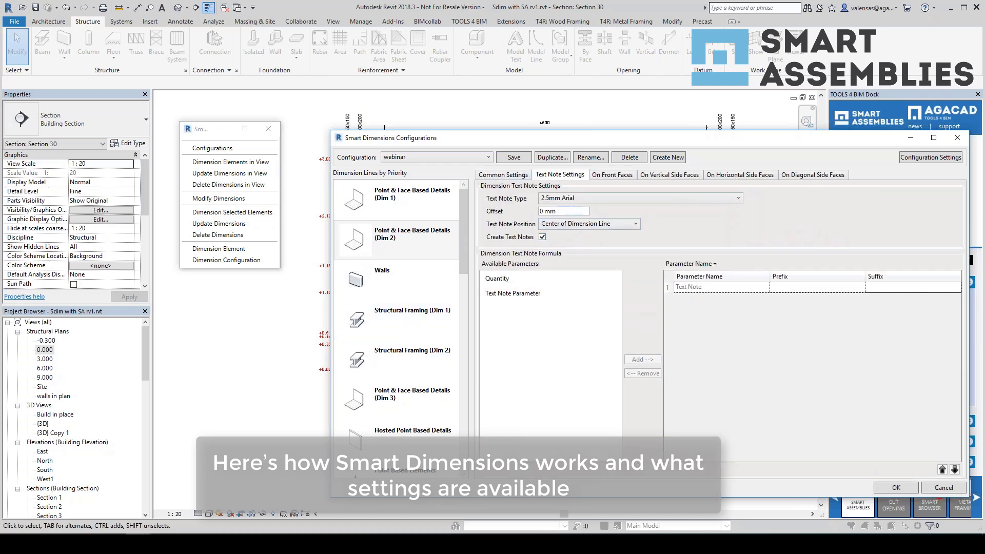
type("4")
left_click(552, 224)
left_click(571, 245)
left_click(513, 293)
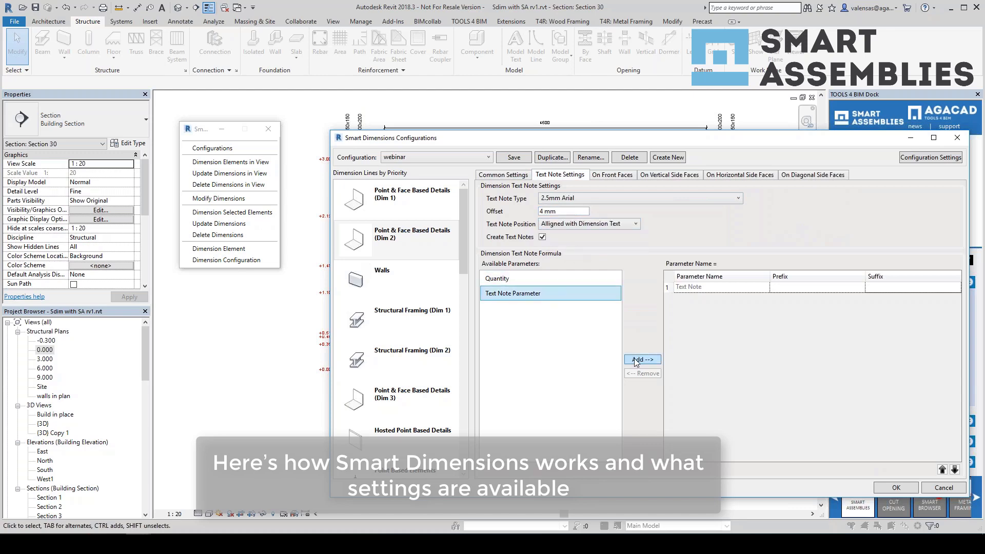
left_click(643, 359)
left_click(896, 488)
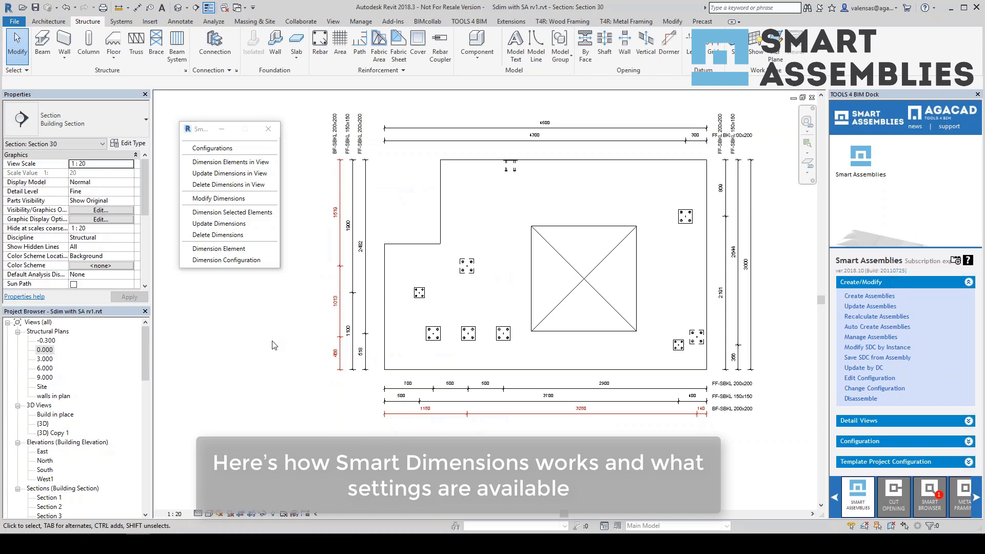
Extend the witness lines of the red vertical dimension to the back-face details and check its BF- text note
left_click(343, 329)
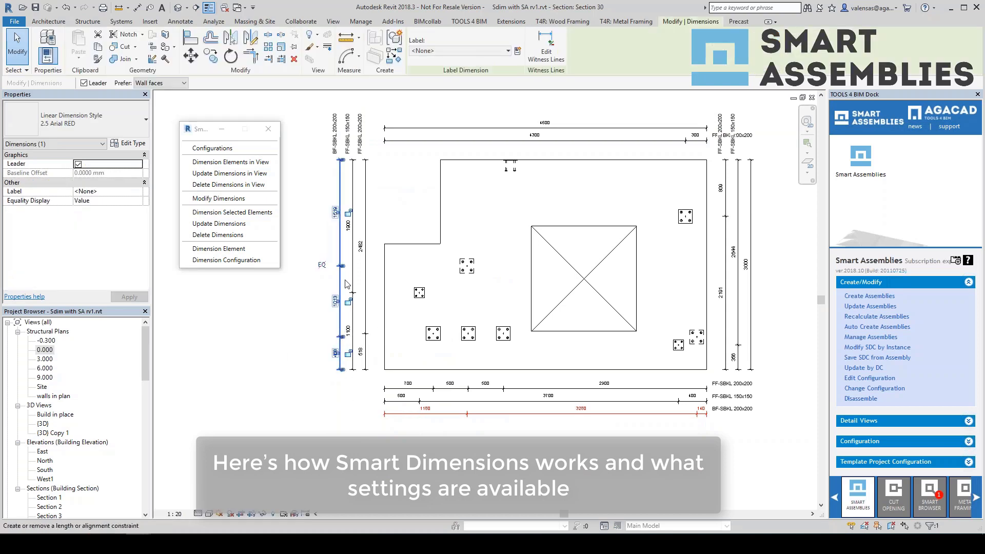
left_click_drag(343, 266, 460, 266)
left_click_drag(342, 337, 688, 354)
scroll(328, 118, "up", 3)
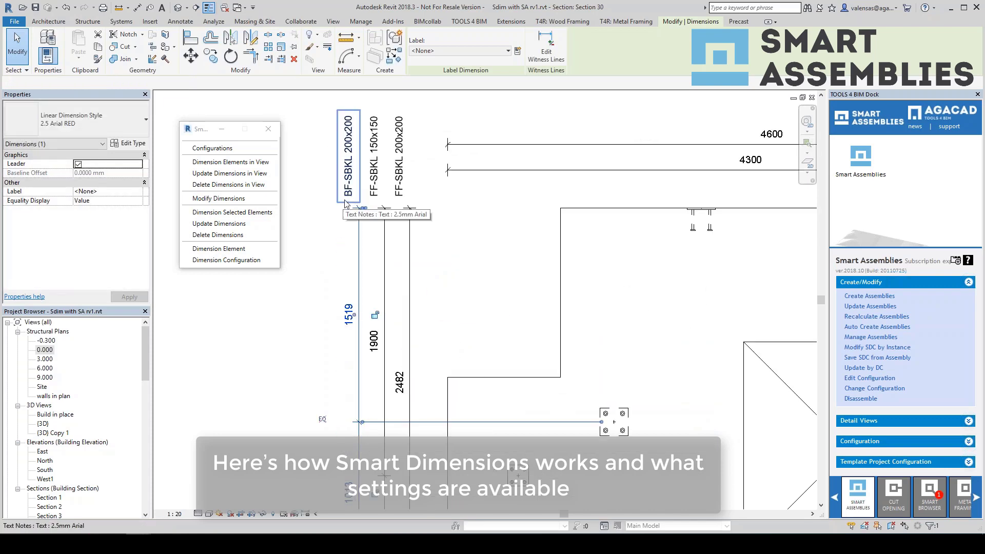
left_click(339, 241)
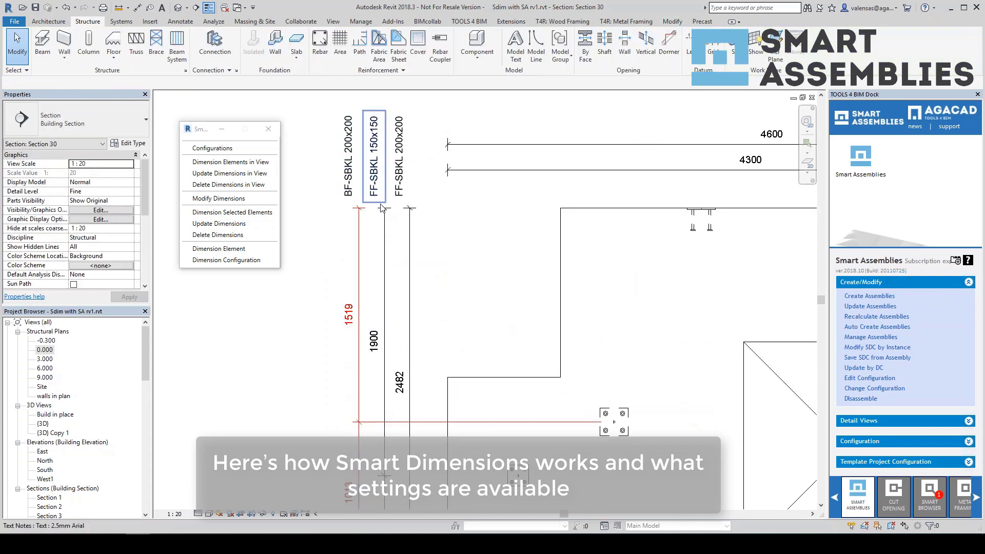
scroll(383, 208, "down", 4)
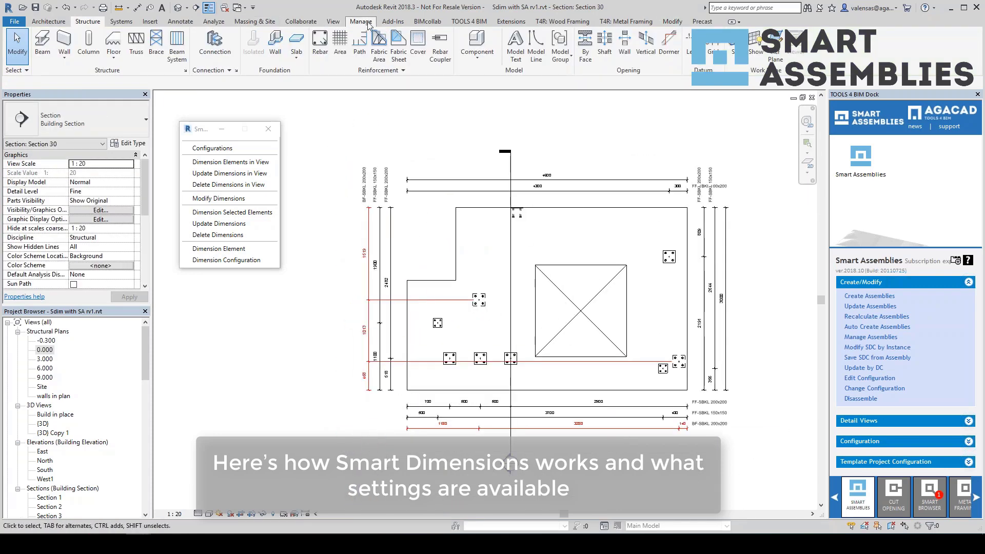
Draw a vertical 27 mm conduit about 1800 mm long from near the wall's upper edge, between the opening and the wall's end
left_click(121, 21)
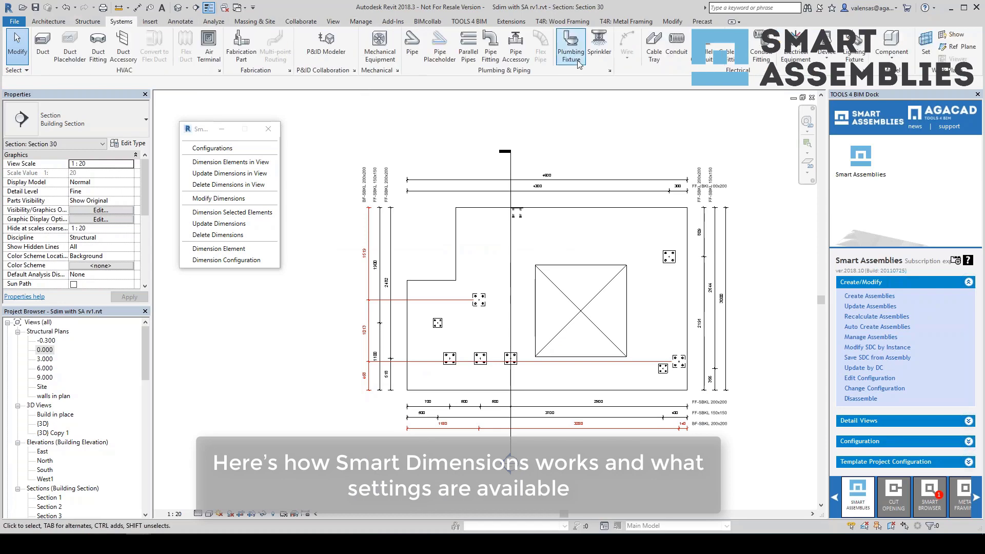
left_click(681, 55)
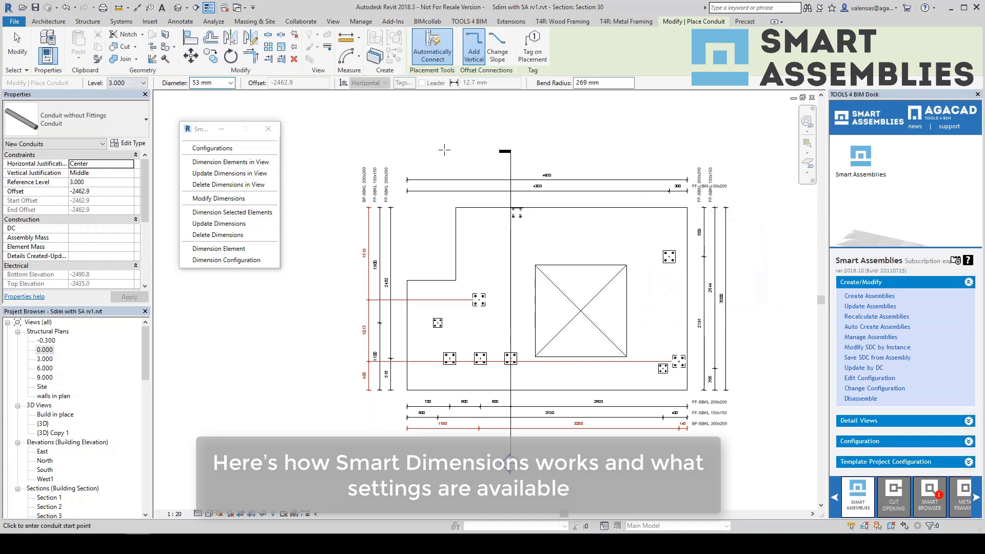
left_click(230, 83)
left_click(205, 109)
left_click(645, 209)
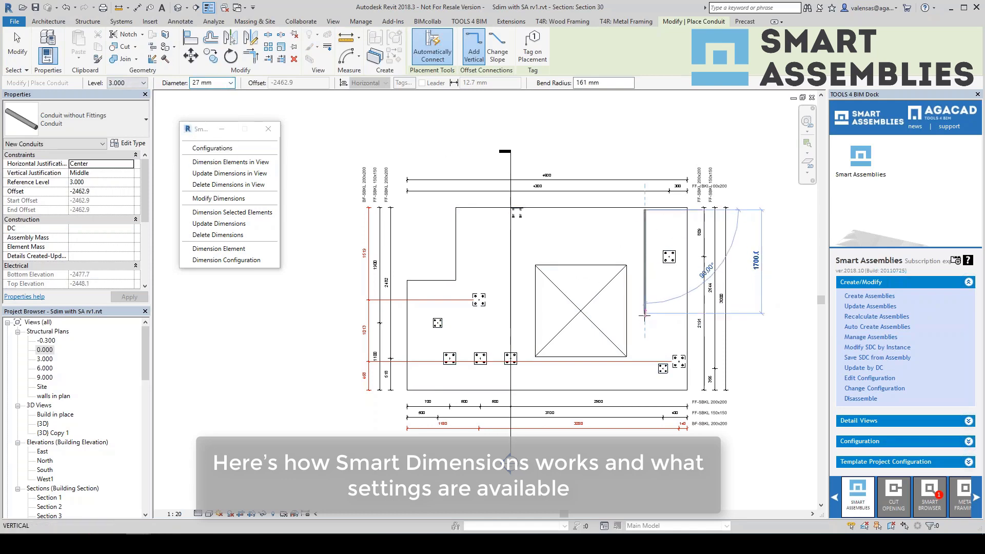
left_click(645, 319)
key("Escape")
key("Escape")
Stretch the conduit's upper end to the wall's top edge
left_click(645, 293)
scroll(657, 207, "up", 3)
left_click_drag(629, 215, 630, 208)
scroll(632, 210, "up", 5)
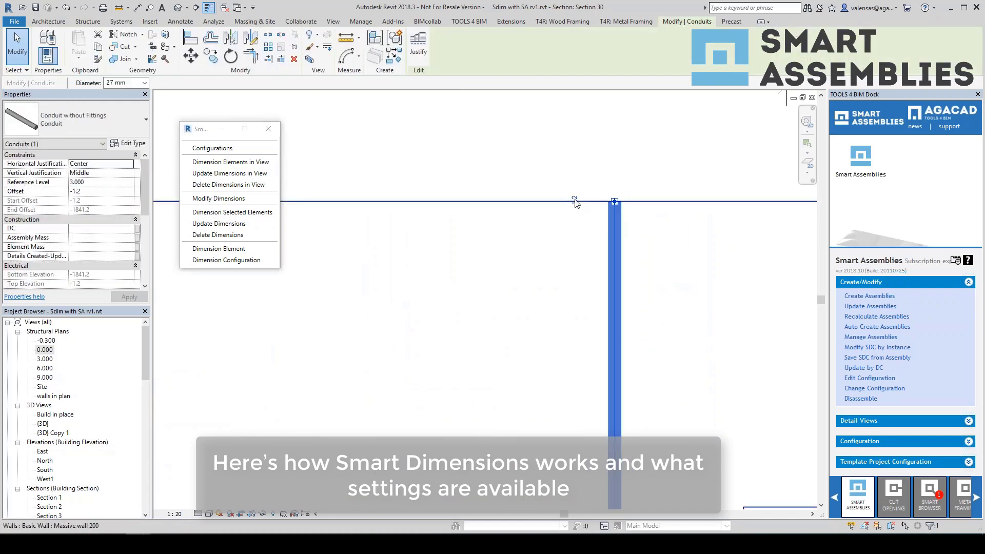
key("Escape")
scroll(587, 282, "down", 5)
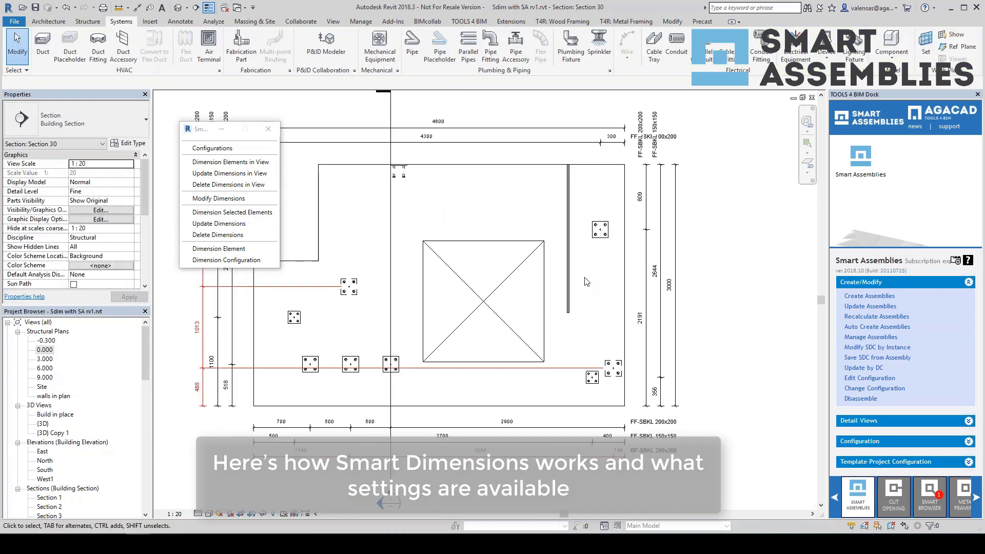
Add a Three Way device at the conduit's lower end, update the view's dimensions and extend the new dimension's witness line towards the device
left_click(822, 53)
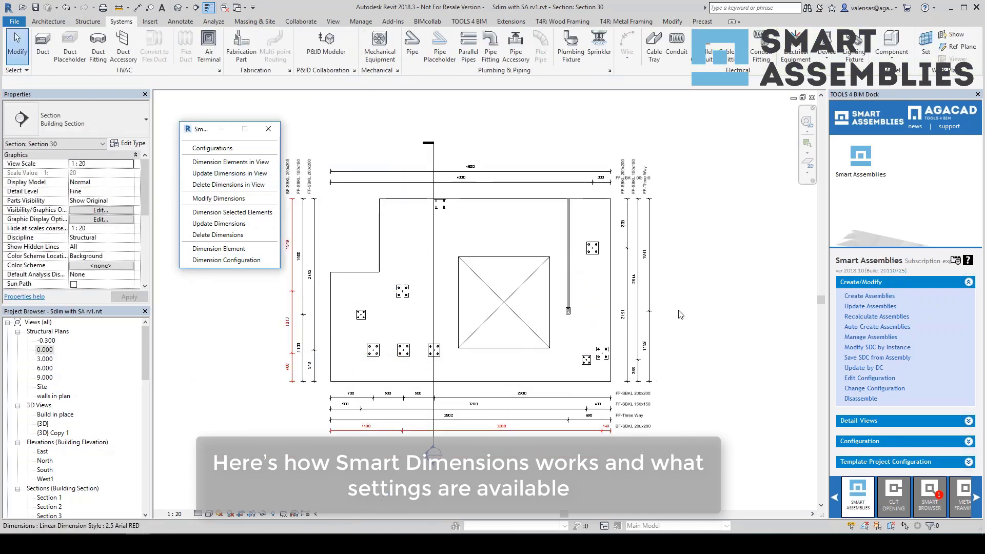
scroll(680, 288, "up", 2)
left_click(639, 319)
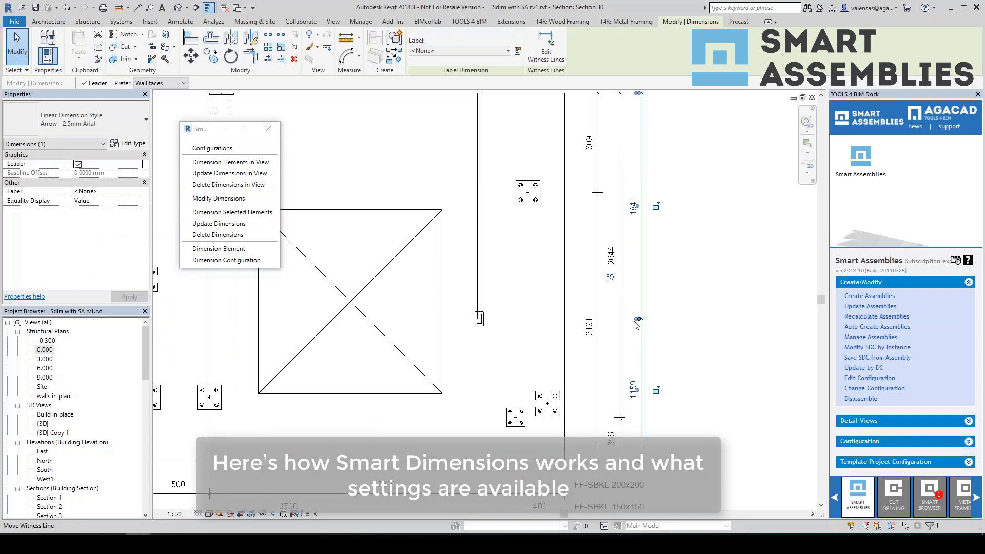
left_click_drag(639, 319, 533, 319)
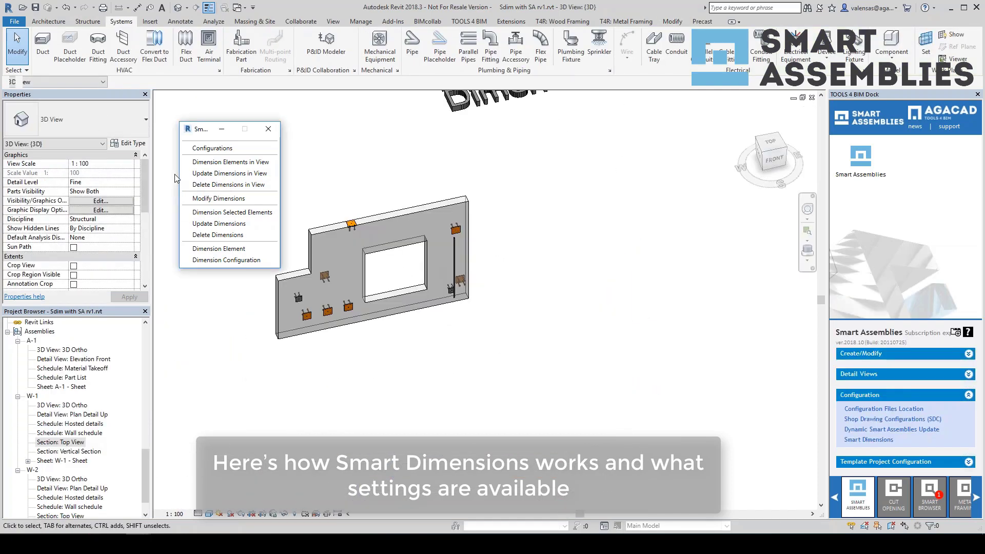
Change the plain copied wall's type to Framing 102 and generate its metal frame
left_click(331, 277)
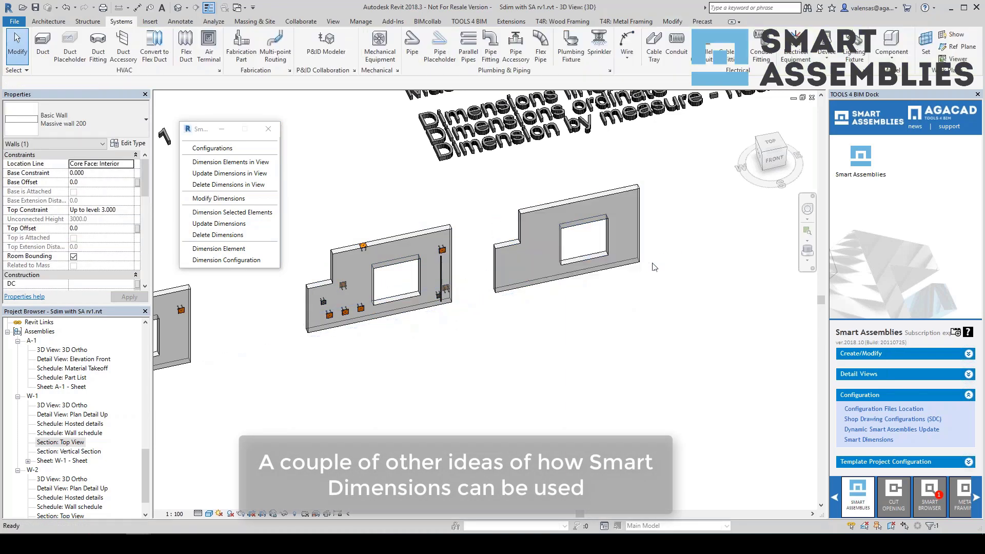
left_click(633, 255)
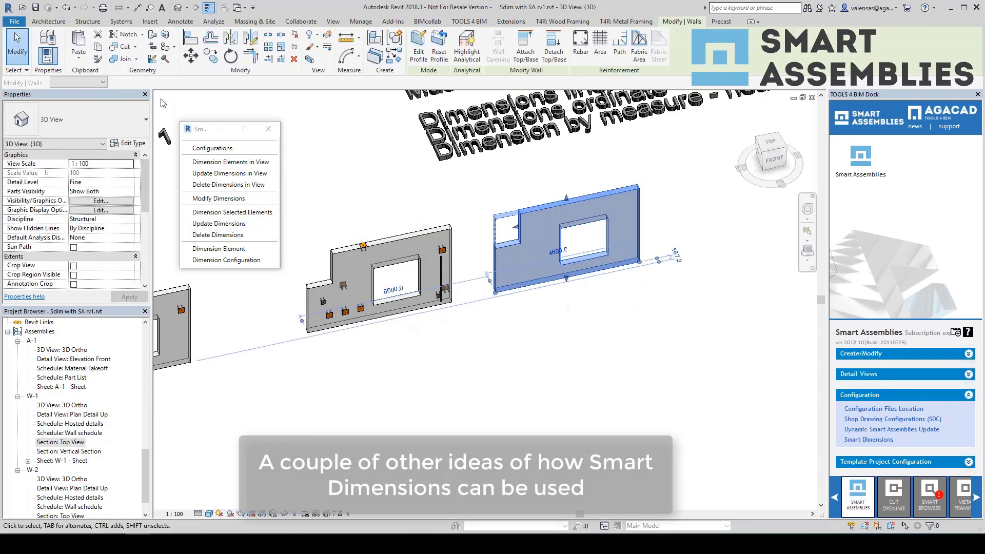
left_click(77, 119)
scroll(81, 266, "up", 2)
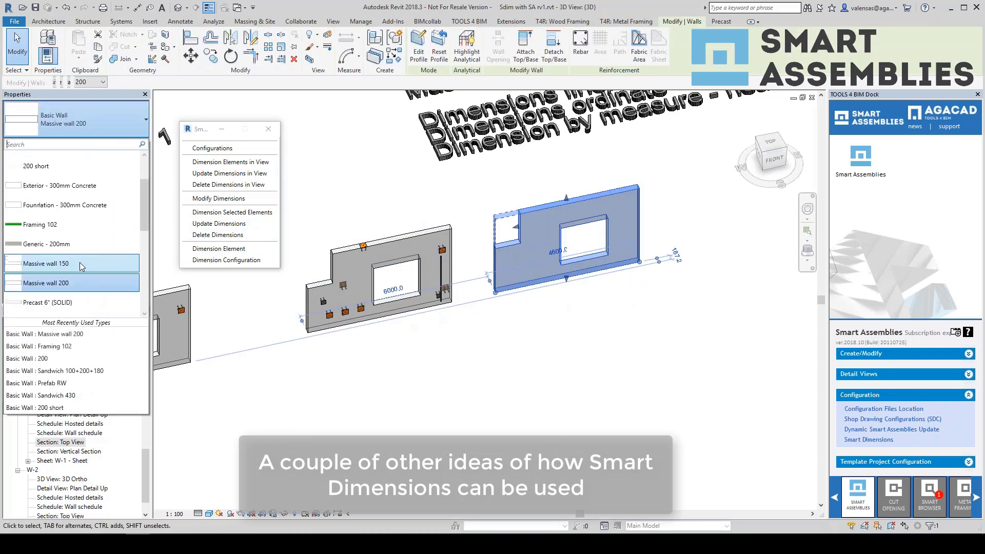
left_click(51, 224)
left_click(626, 21)
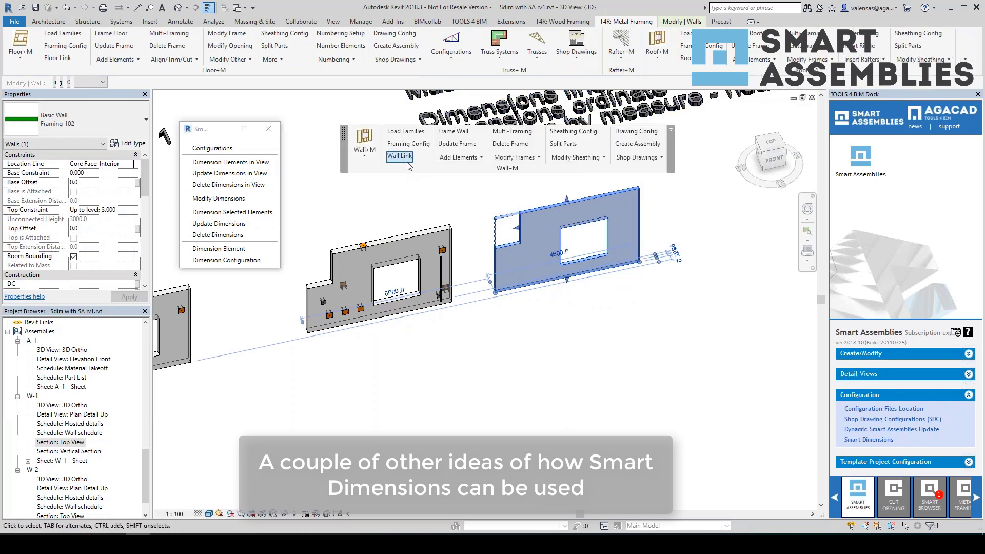
left_click(449, 133)
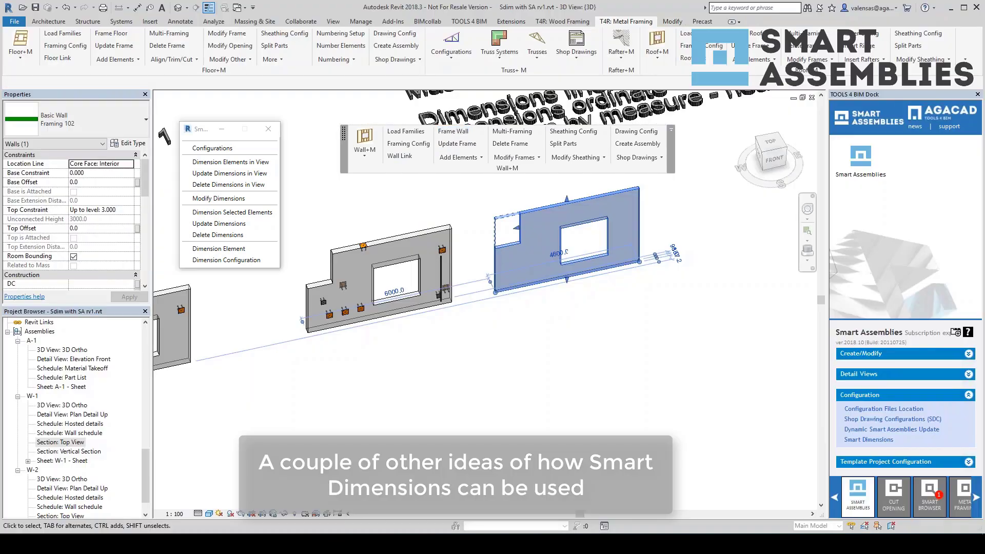
In the framing configuration, measure horizontal framing elements vertically by Solid Face Edge with joined dimension lines, Right position and Arrow - 2.5mm Arial type
left_click(497, 162)
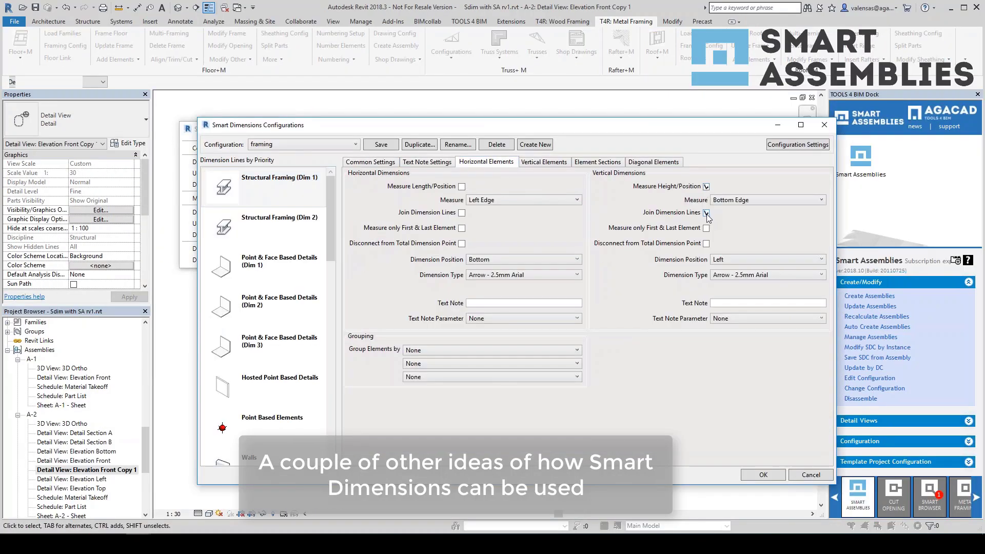
left_click(756, 201)
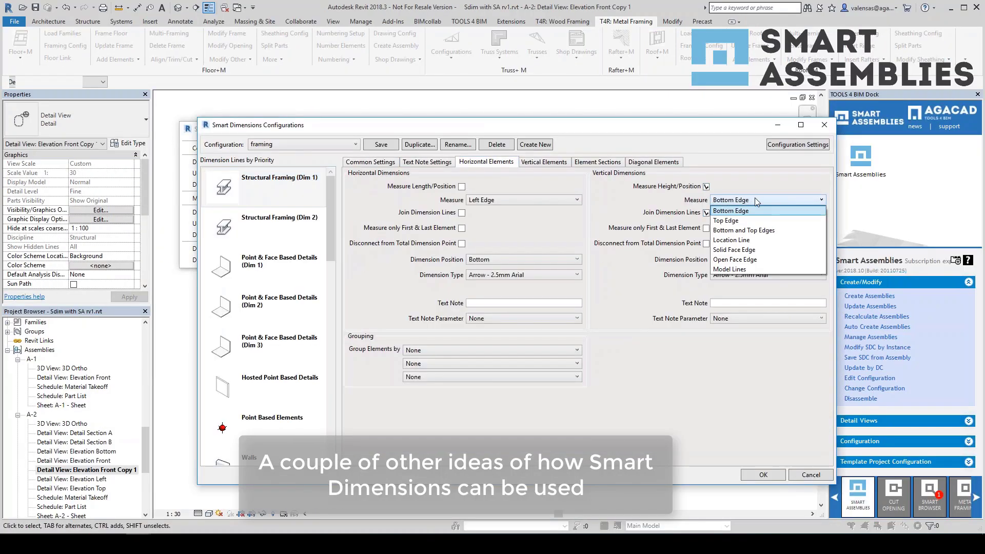
left_click(740, 250)
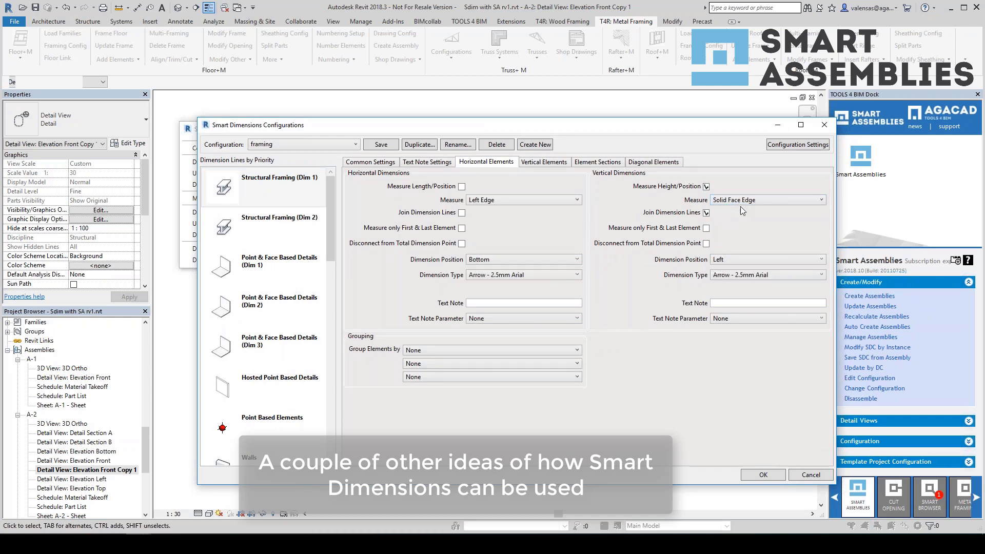
left_click(735, 259)
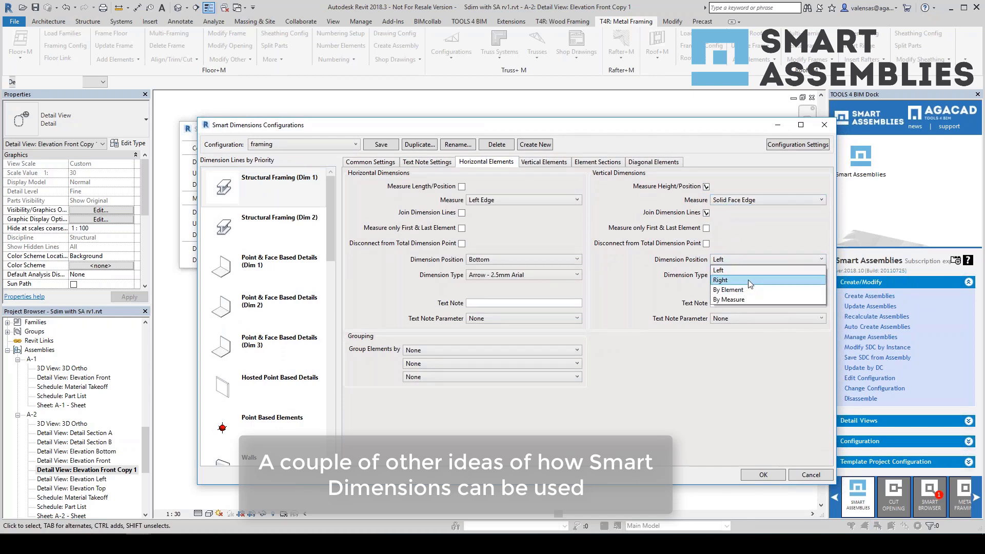
left_click(747, 280)
left_click(730, 275)
left_click(727, 277)
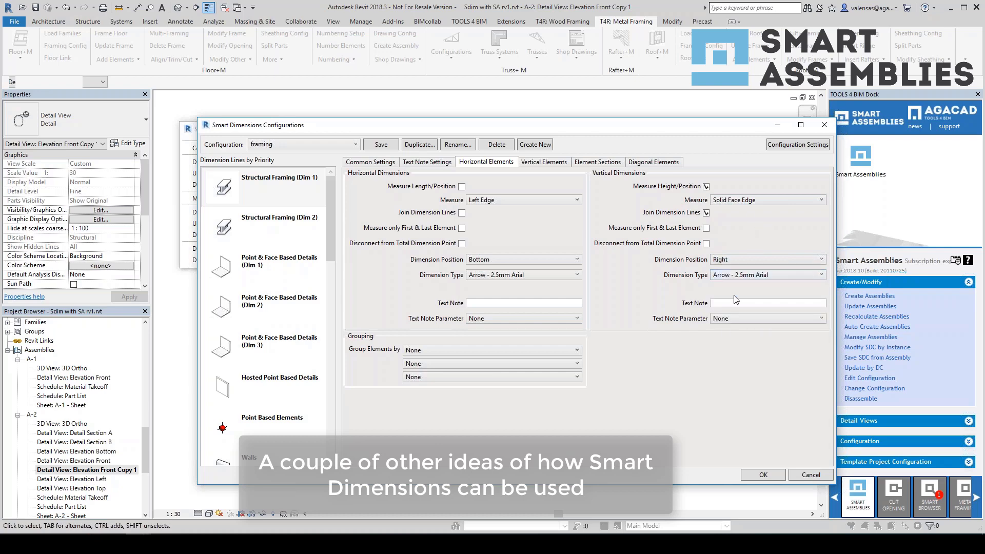
Measure vertical framing elements' horizontal width/position by Solid Face Edge with joined dimension lines and accept the framing configuration
left_click(548, 164)
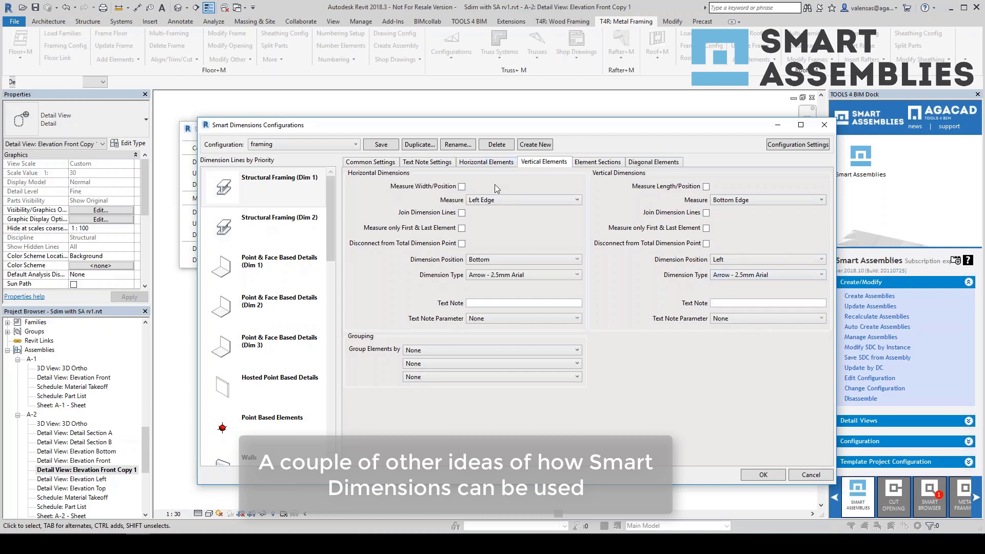
left_click(462, 213)
left_click(511, 201)
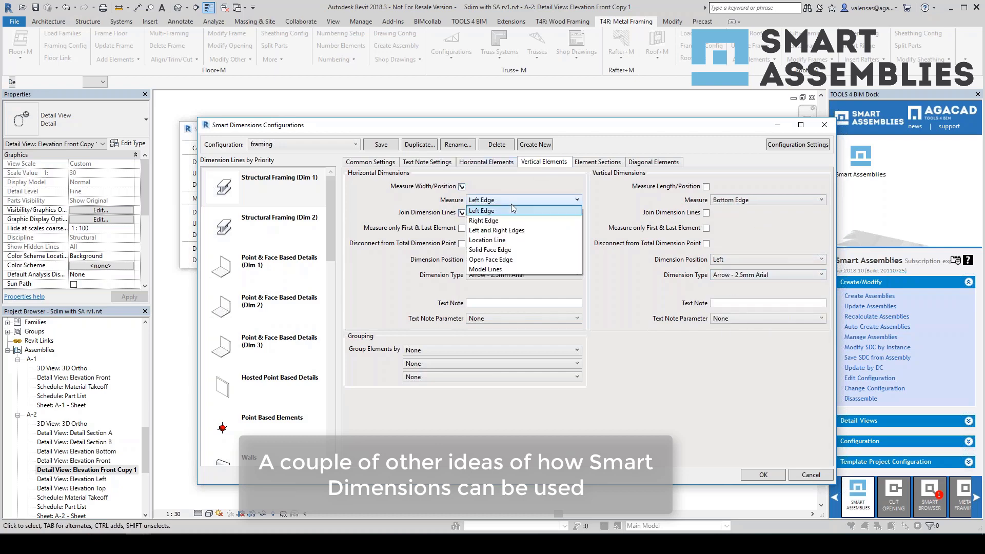
left_click(513, 250)
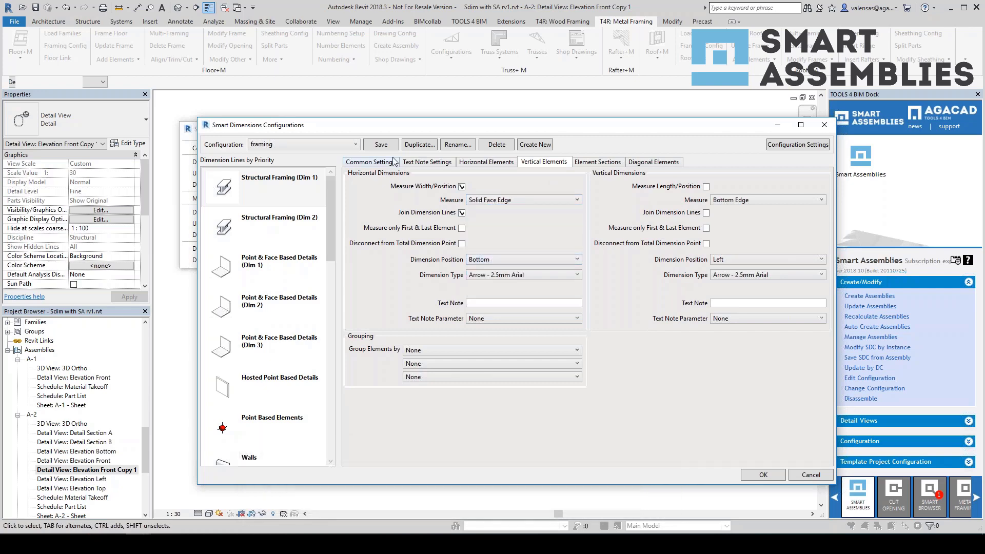
left_click(767, 475)
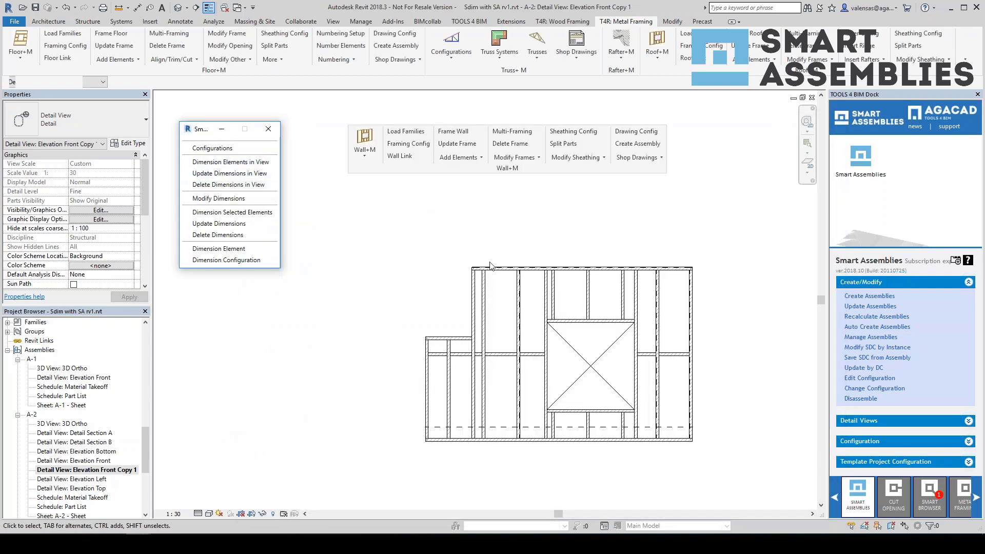
left_click(558, 292)
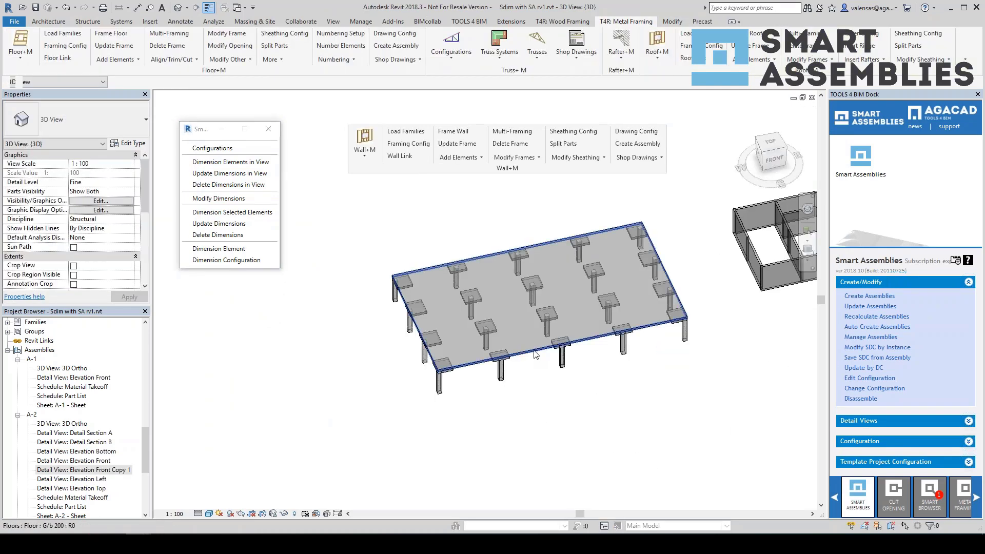
Examine the floor slab on columns and the neighbouring wall layout in the 3D model
left_click(535, 353)
scroll(535, 354, "up", 3)
middle_click_drag(537, 357, 324, 432, "shift")
scroll(615, 370, "down", 3)
scroll(710, 257, "up", 5)
left_click(554, 397)
middle_click_drag(554, 398, 612, 326)
scroll(613, 326, "down", 3)
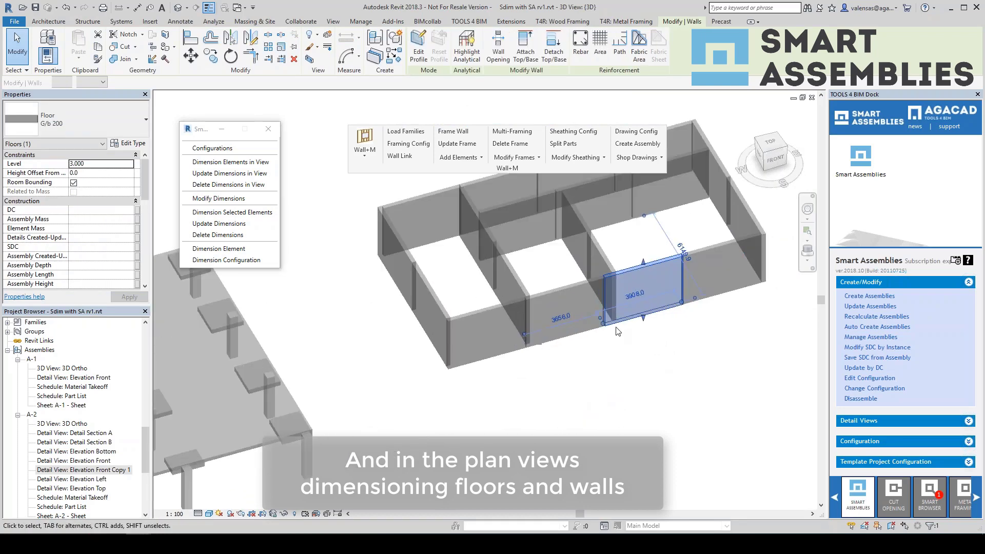
left_click(755, 303)
scroll(755, 306, "down", 3)
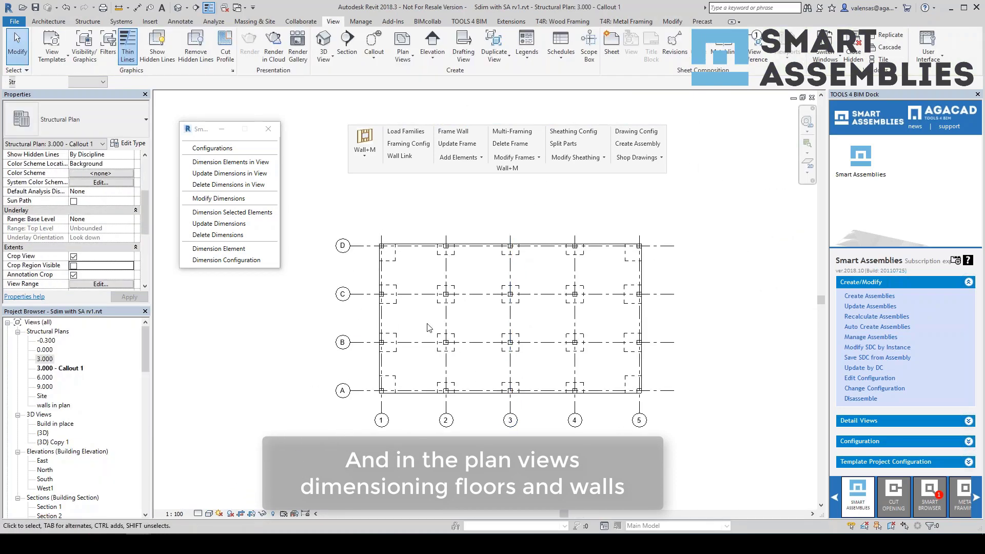
In the floors configuration, measure Left and Right Edges and Bottom and Top Edges of floors, with both dimension positions By Measure
scroll(499, 325, "up", 2)
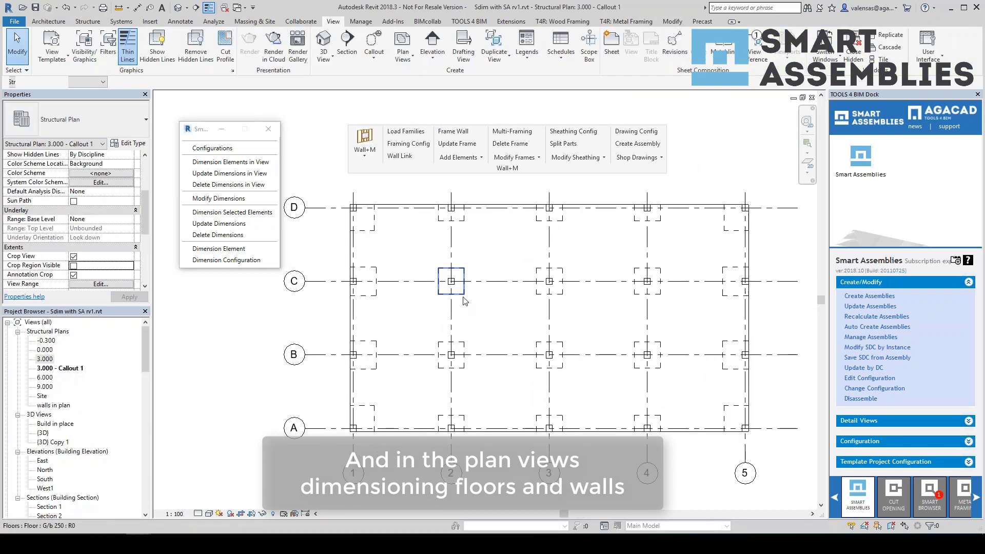
scroll(499, 324, "down", 2)
left_click(240, 149)
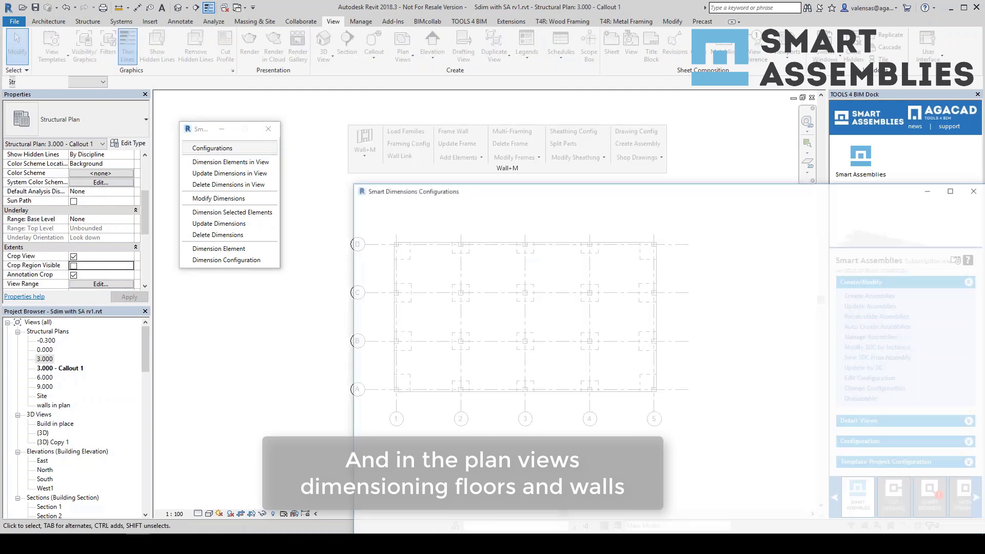
left_click(778, 203)
left_click(762, 238)
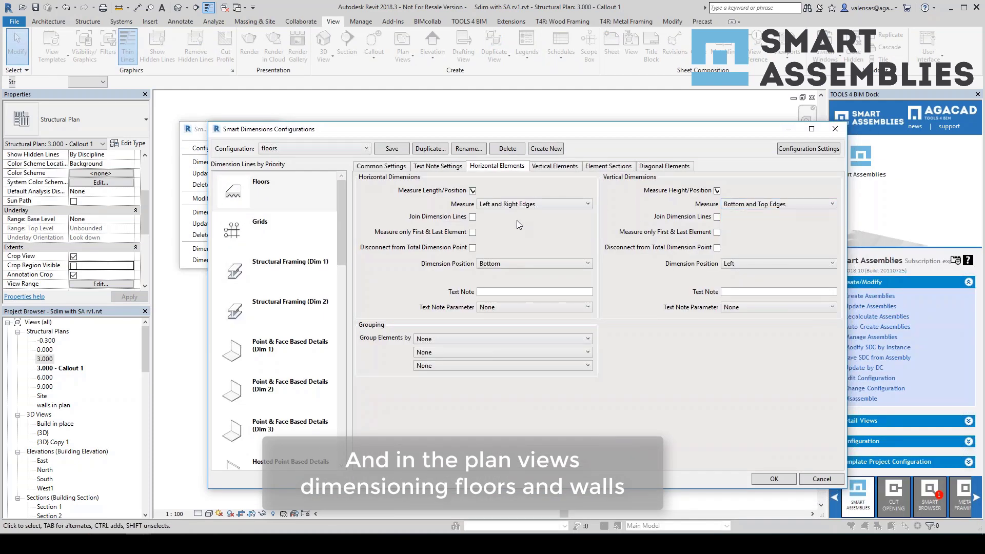
left_click(777, 264)
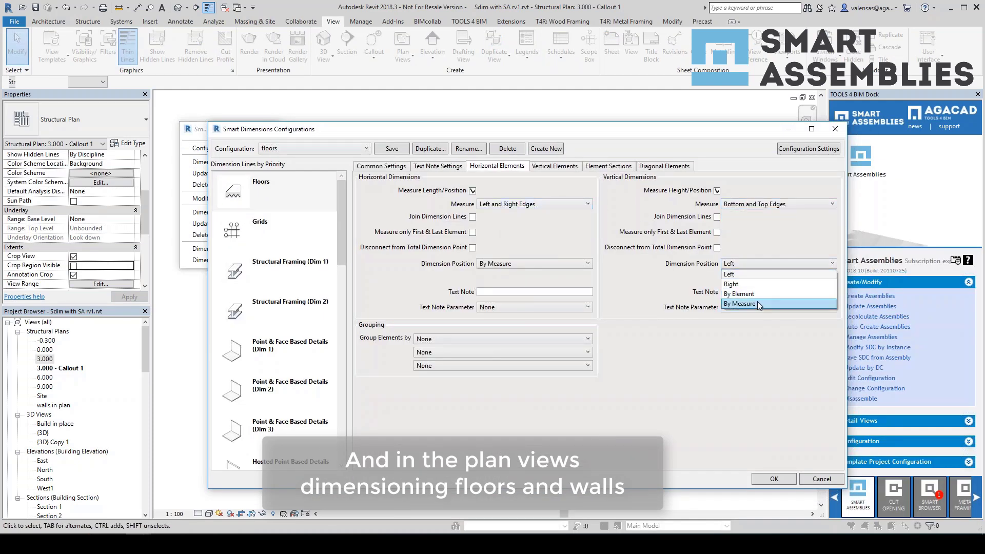
left_click(739, 301)
Measure Grids by Location Line in the floors configuration, choose both dimension positions, and accept the settings
left_click(266, 235)
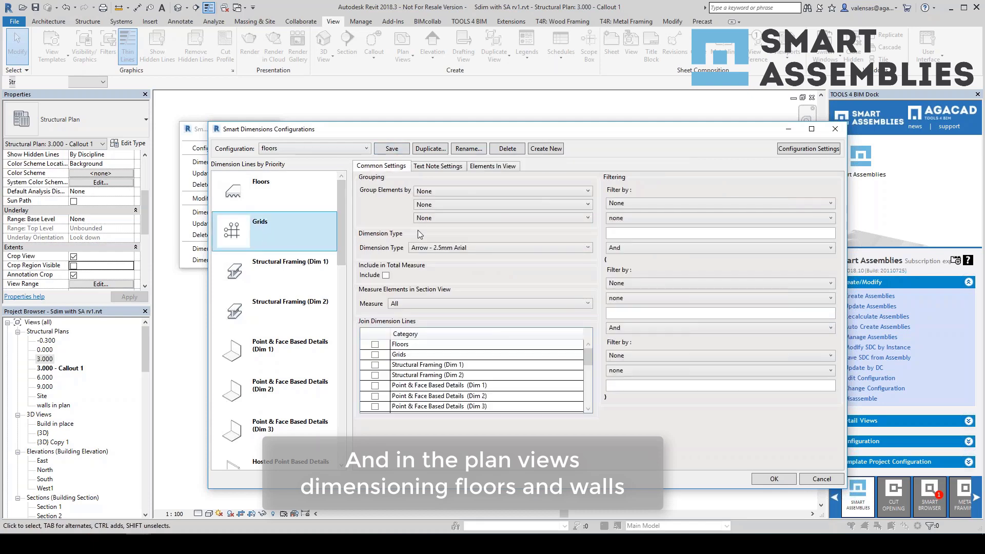
left_click(502, 169)
left_click(495, 210)
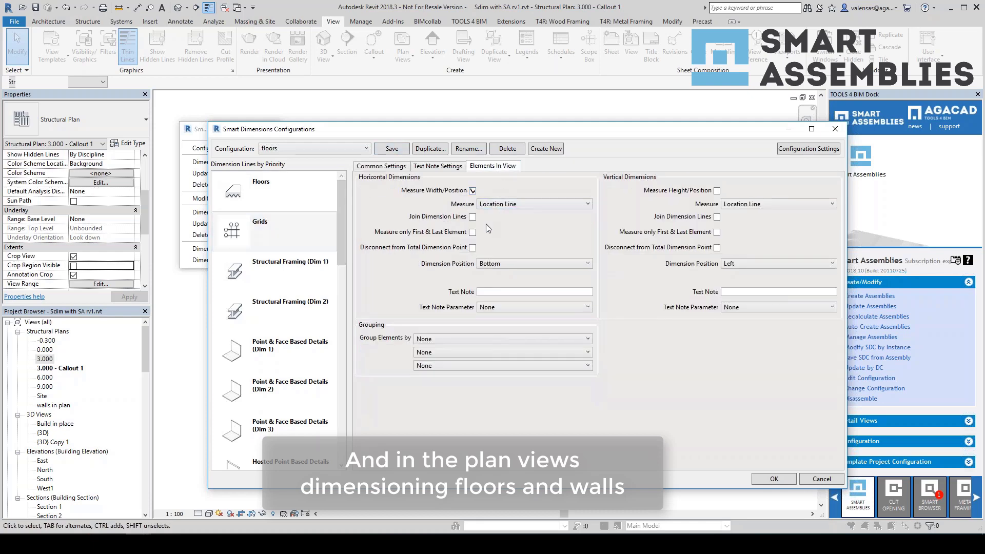
left_click(752, 218)
left_click(559, 263)
left_click(513, 296)
left_click(744, 263)
left_click(743, 295)
left_click(766, 482)
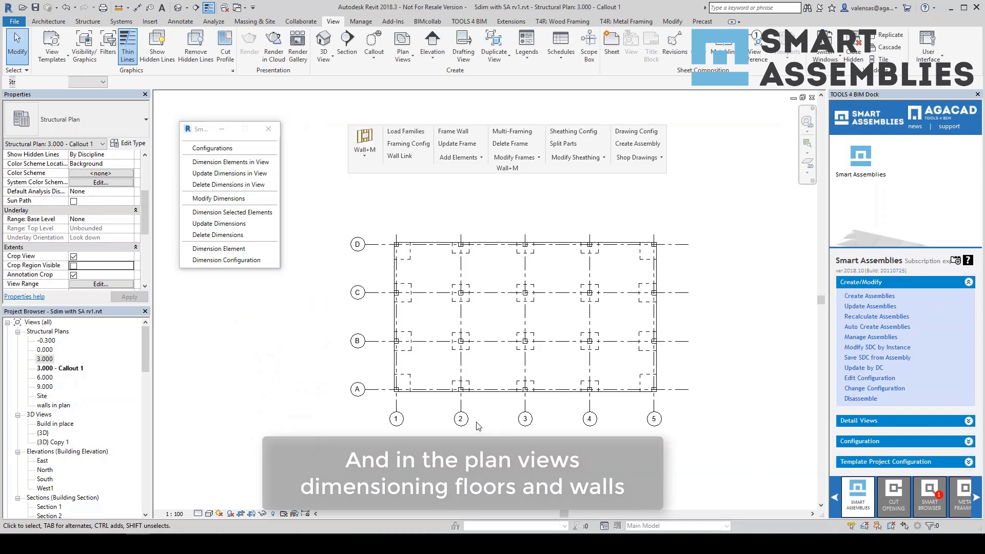
Dimension all elements in the 3.000 - Callout 1 plan view and inspect the dimension lines
left_click(230, 161)
left_click(566, 291)
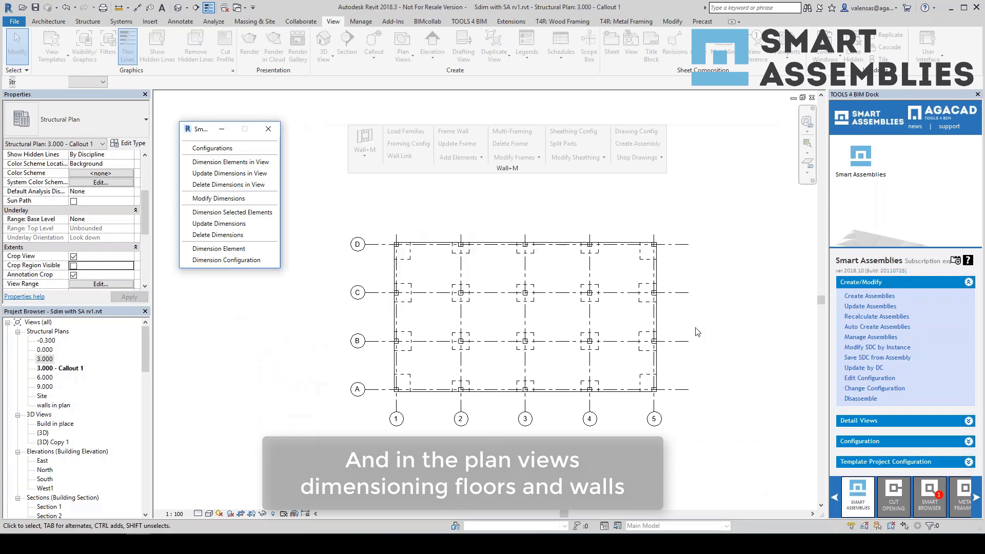
scroll(481, 345, "up", 4)
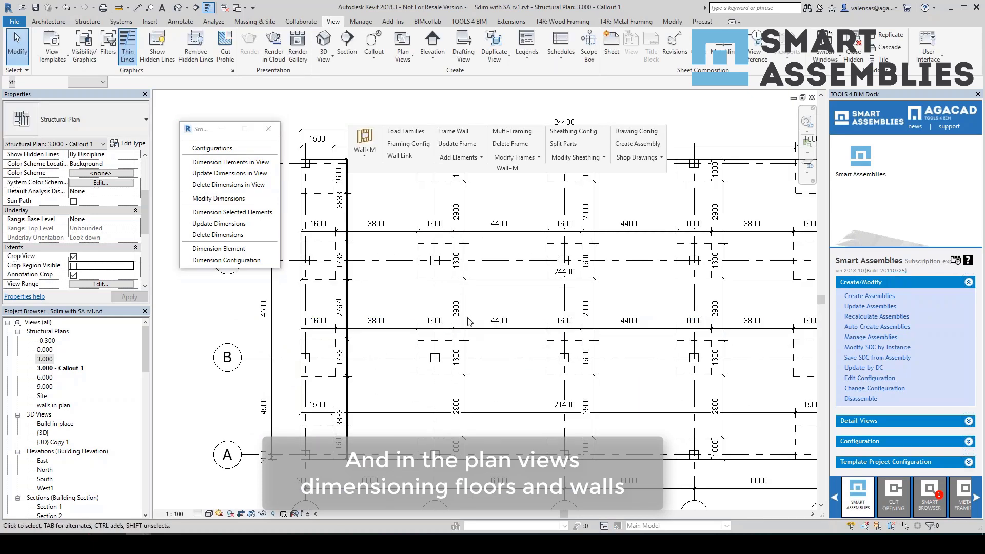
scroll(467, 318, "down", 4)
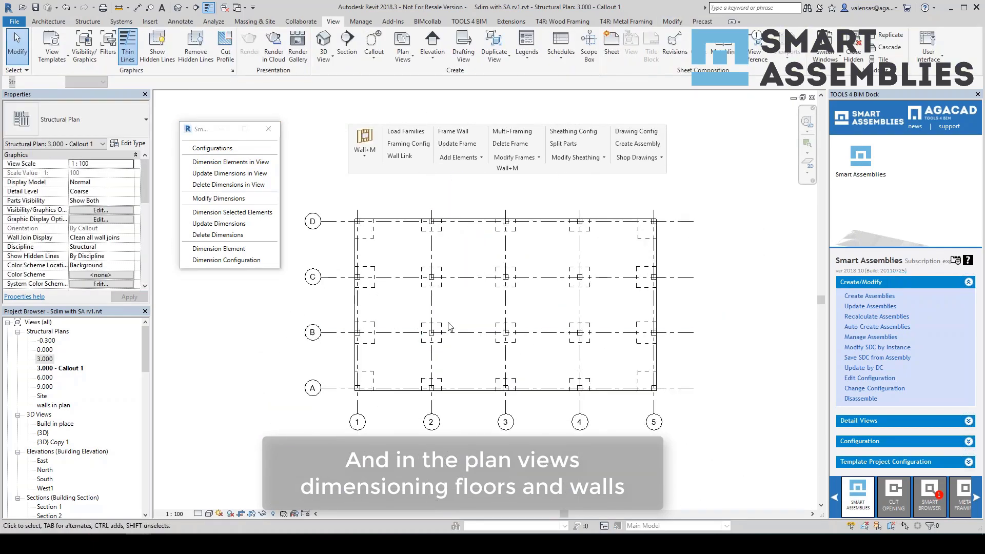
Dimension only the column-head slab at grid intersection B-3 together with its grids
scroll(464, 304, "up", 1)
left_click_drag(529, 352, 484, 318)
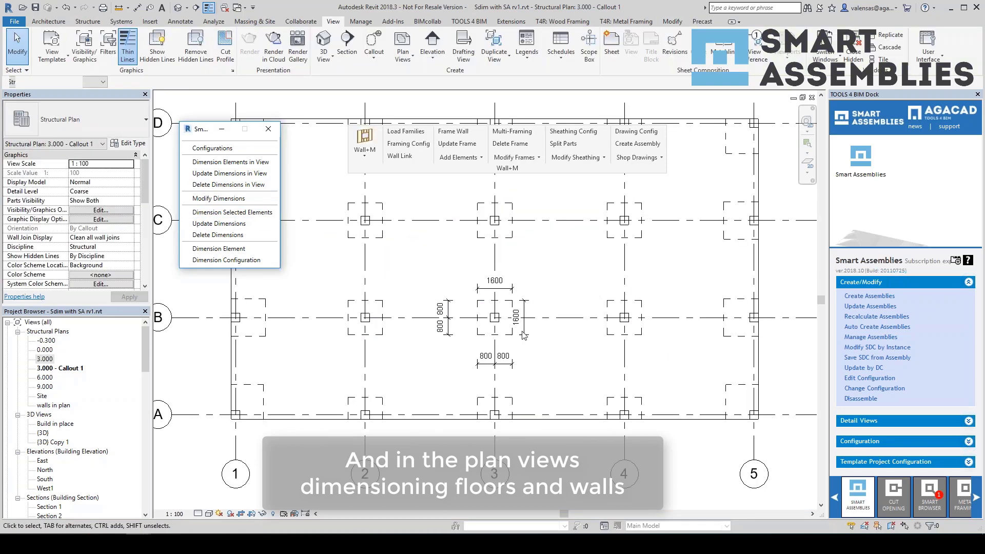
left_click(523, 330)
left_click(420, 292)
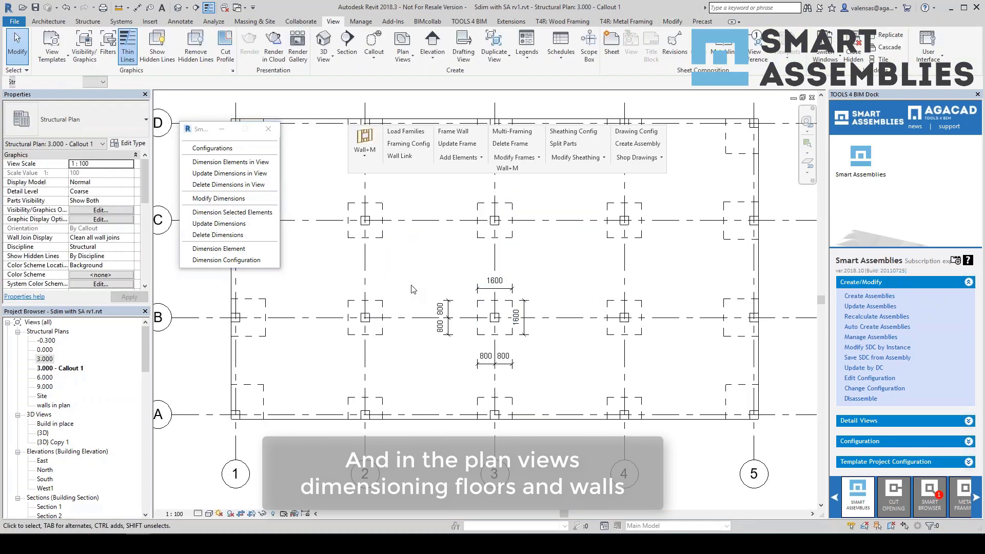
Select the column-head slabs at B-4 and C-4 with their grids and dimension the selected elements
scroll(436, 346, "down", 2)
left_click_drag(603, 346, 557, 240)
left_click(218, 213)
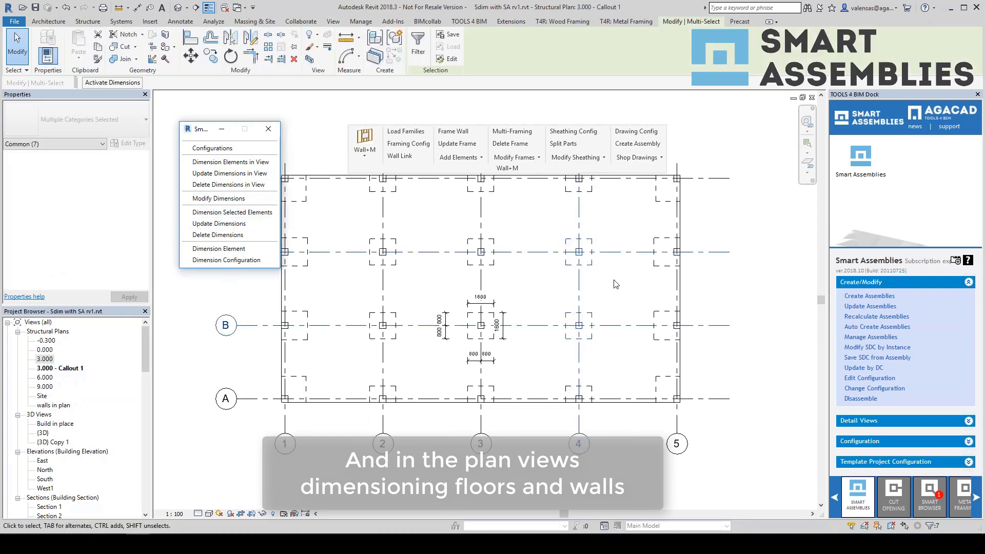
left_click(574, 292)
left_click(616, 301)
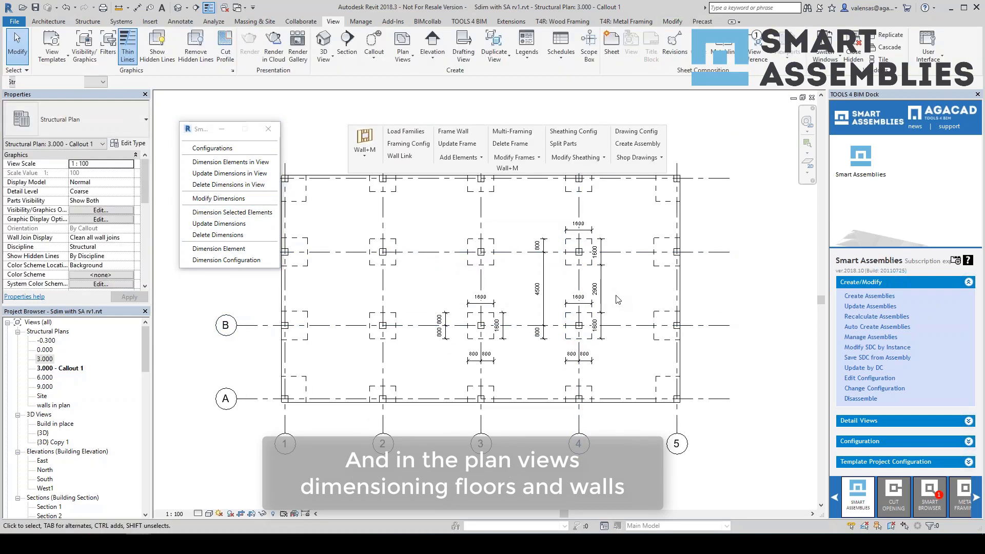
Sketch a new G/b 200 floor boundary below grid 3, L-shaped with a bevelled lower corner and a bottom edge about 5500 mm long
middle_click_drag(620, 362, 569, 227)
scroll(598, 324, "down", 3)
scroll(595, 382, "up", 2)
left_click(595, 362)
left_click(423, 49)
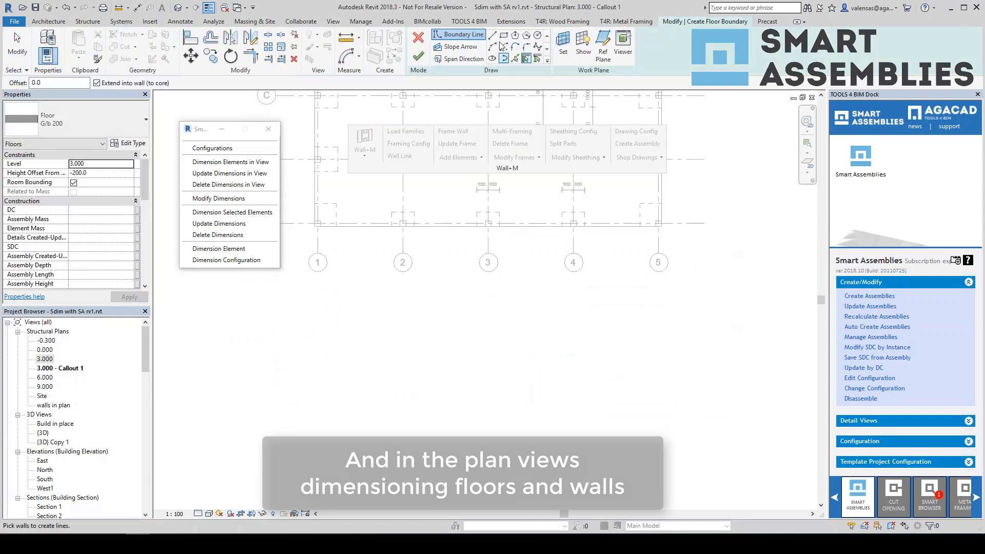
left_click(492, 34)
left_click(510, 329)
left_click(510, 400)
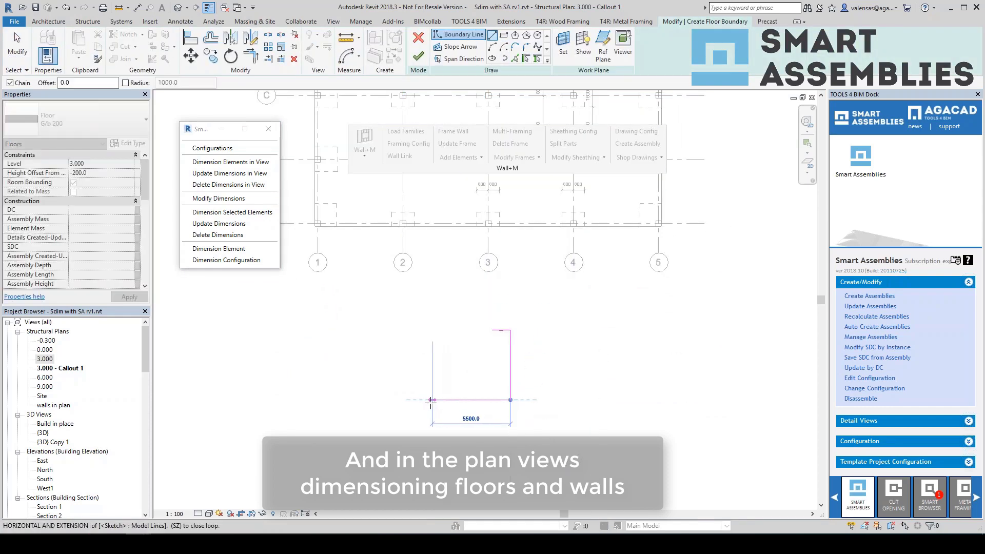
left_click(430, 400)
left_click(413, 391)
left_click(413, 372)
left_click(462, 371)
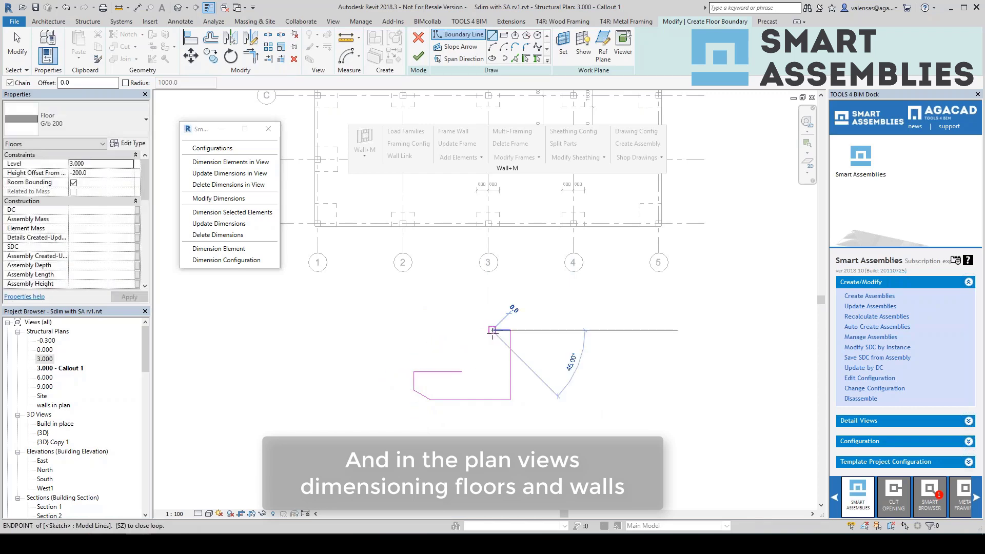
left_click(492, 349)
Trim the short vertical and horizontal boundary lines to meet at the L-shape's inner corner
key("Escape")
key("Escape")
key("t")
key("r")
left_click(492, 348)
left_click(469, 372)
key("Escape")
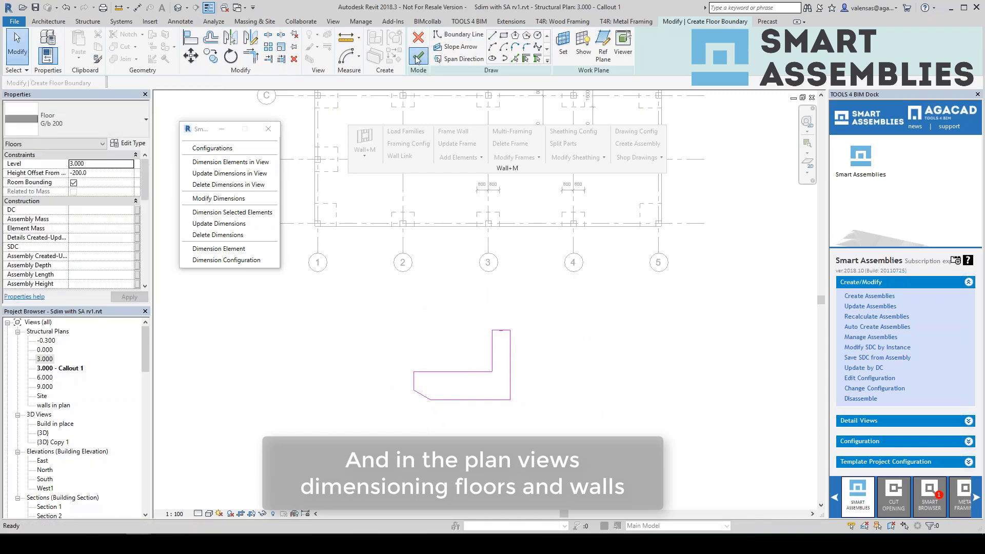
Finish the L-shaped G/b 200 floor and dimension it as a single element
left_click(417, 57)
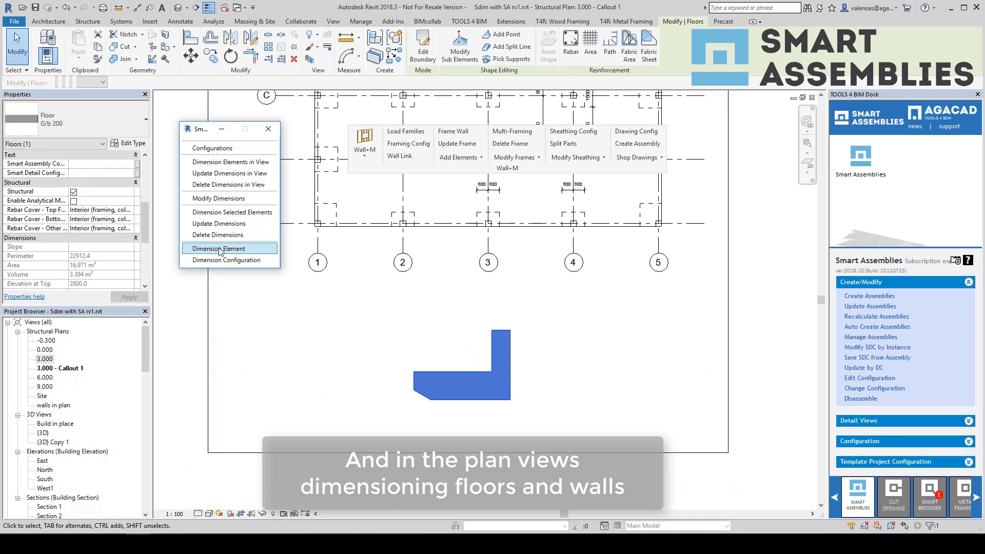
left_click(469, 373)
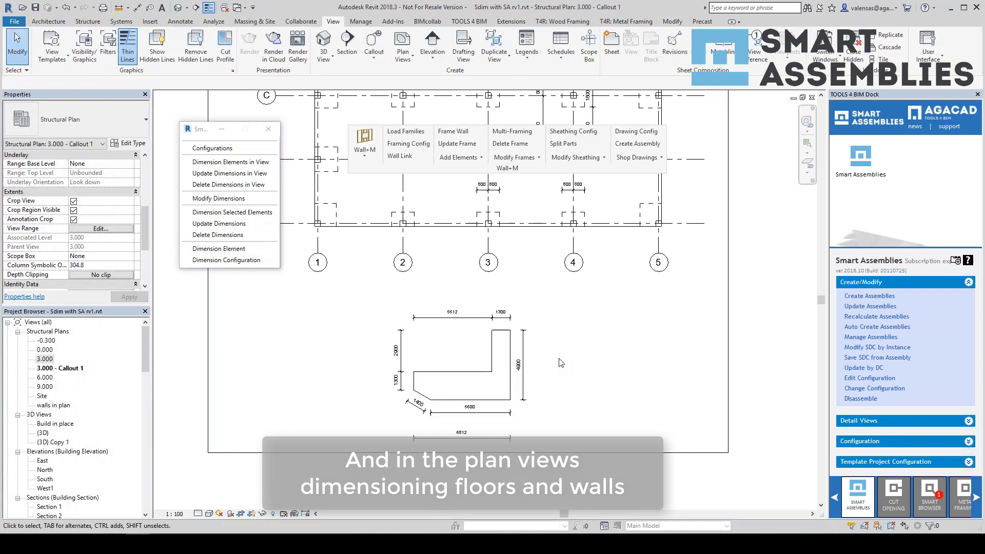
scroll(544, 425, "up", 2)
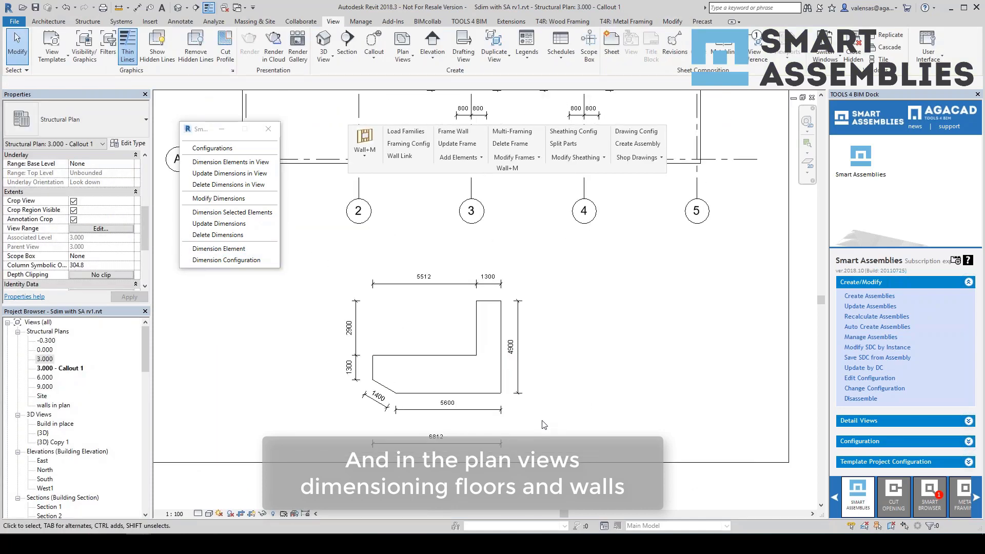
For the outer wall in plan 3.000 - Callout 2, configure the measured edge and dimension position of horizontal elements in the wall configuration
left_click(378, 412)
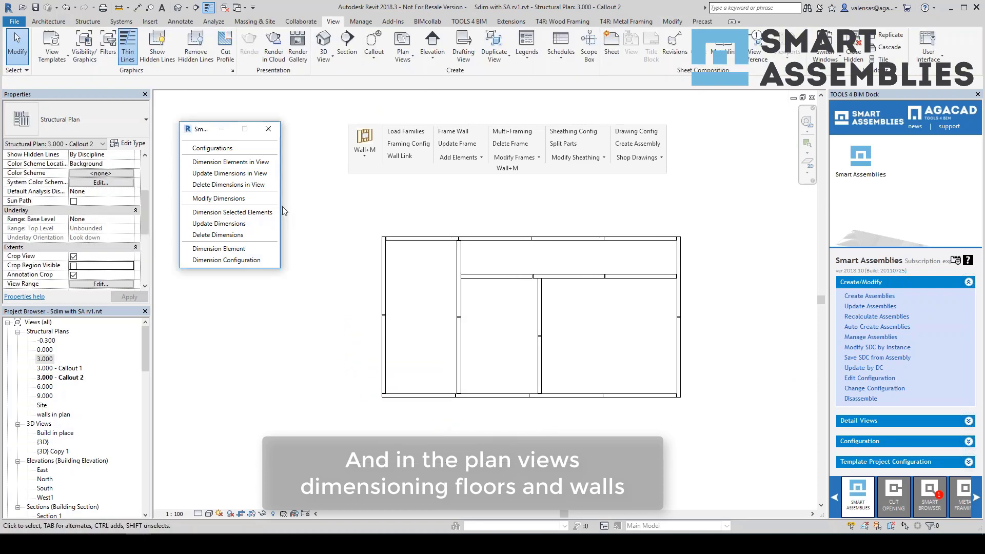
left_click(387, 283)
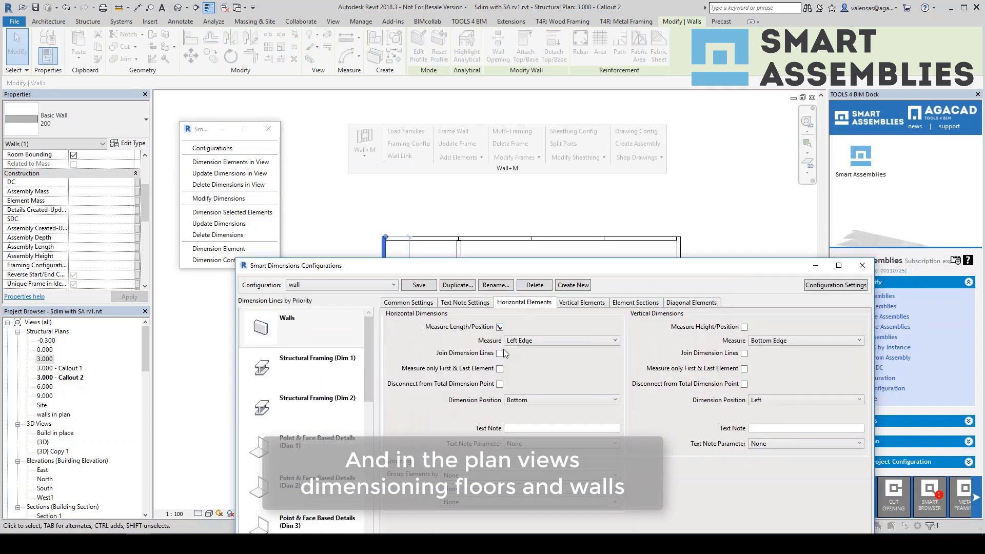
left_click(545, 340)
left_click(545, 368)
left_click(562, 400)
left_click(556, 423)
Configure the vertical dimensions' measured edge and position for vertical elements in the wall configuration, and close the configuration
left_click(579, 303)
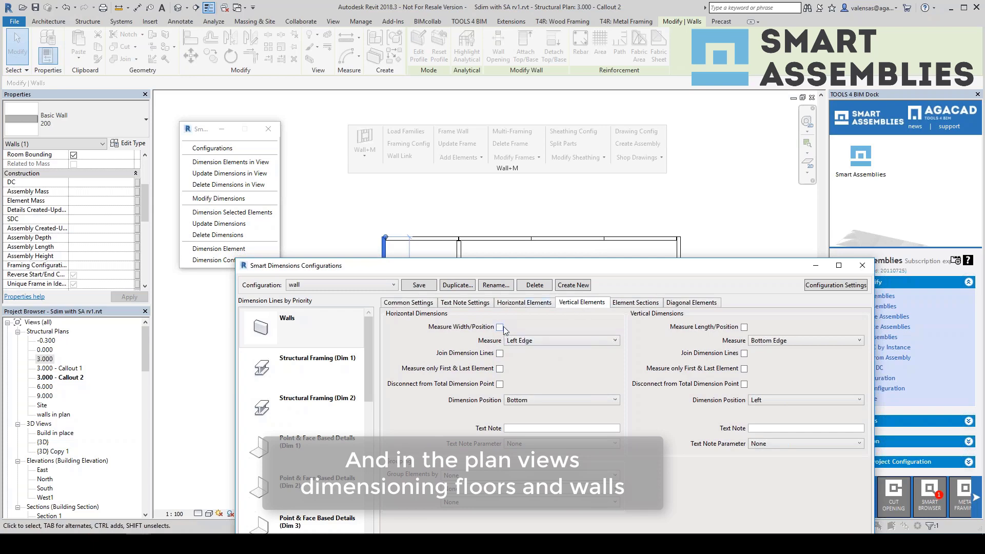
left_click(764, 342)
left_click(769, 369)
left_click(763, 396)
left_click(767, 423)
left_click_drag(546, 273, 479, 120)
left_click(724, 463)
left_click(498, 443)
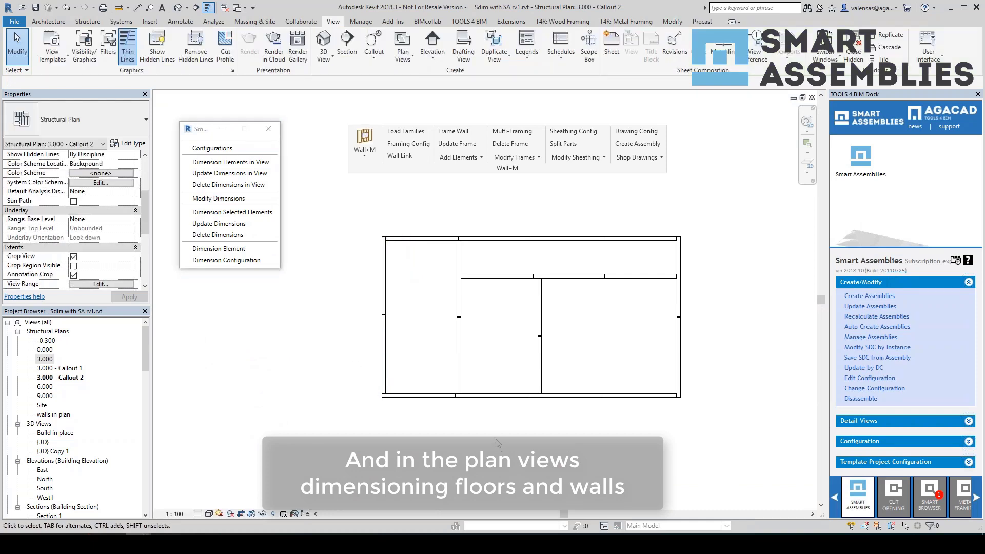
Dimension all the walls in the 3.000 - Callout 2 plan view and select the inner wall's vertical dimension line
left_click(245, 173)
left_click(565, 288)
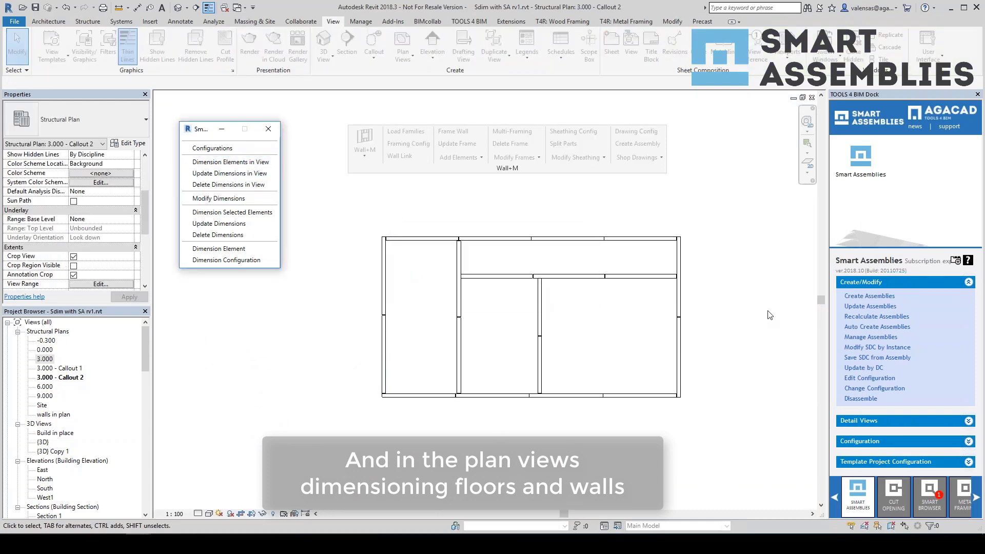
scroll(434, 283, "up", 3)
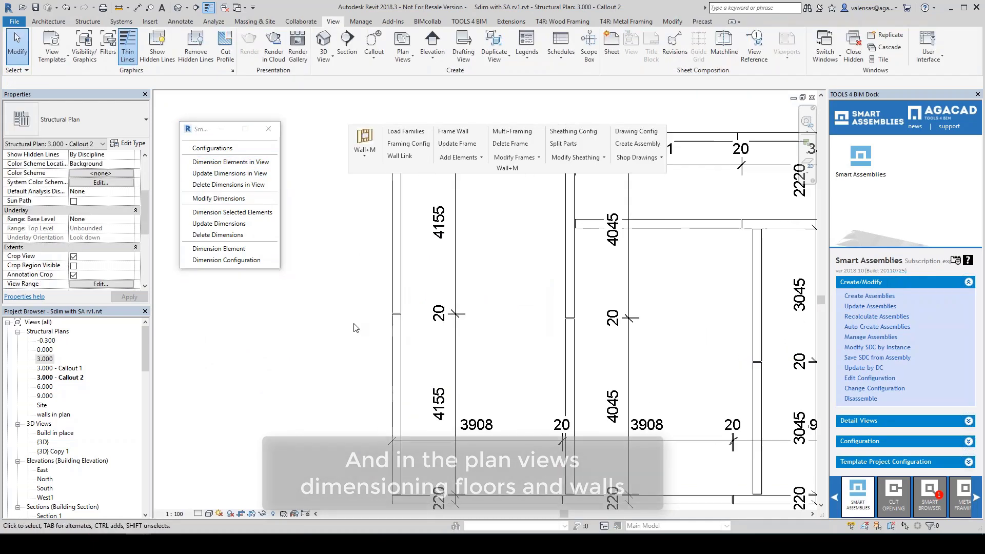
left_click(524, 378)
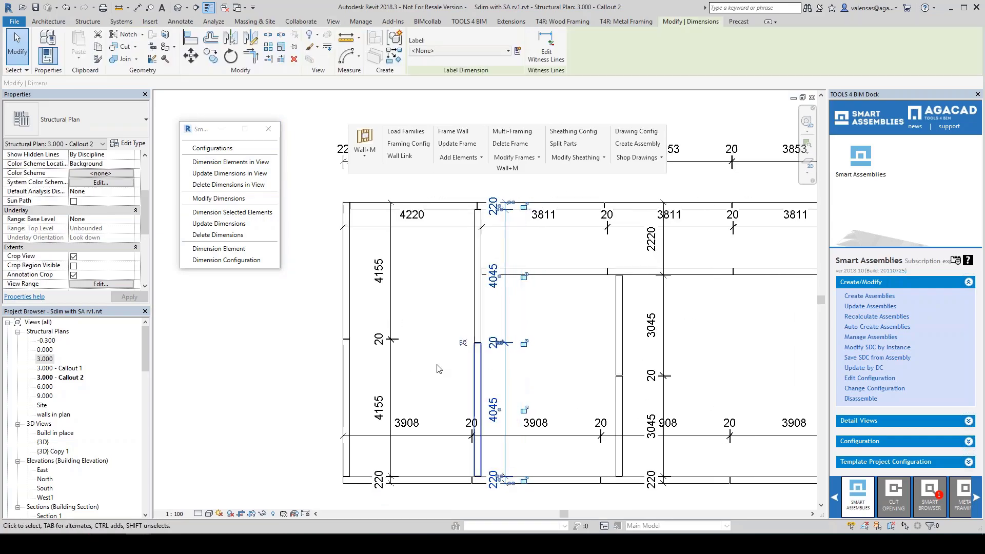